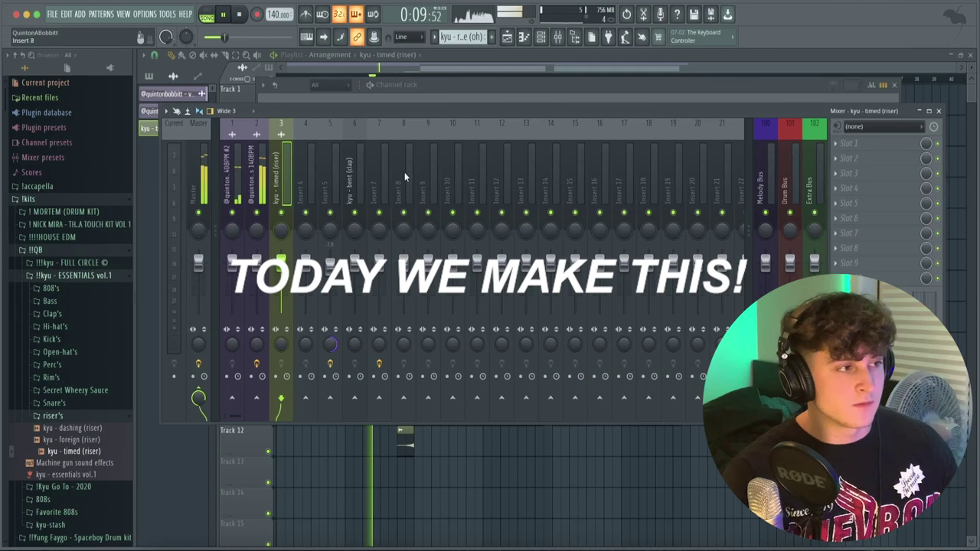
Route the selected plugg snare, wrld snare, and1 open-hat and reverse open-hat channels to mixer tracks 8 to 11
left_click(541, 37)
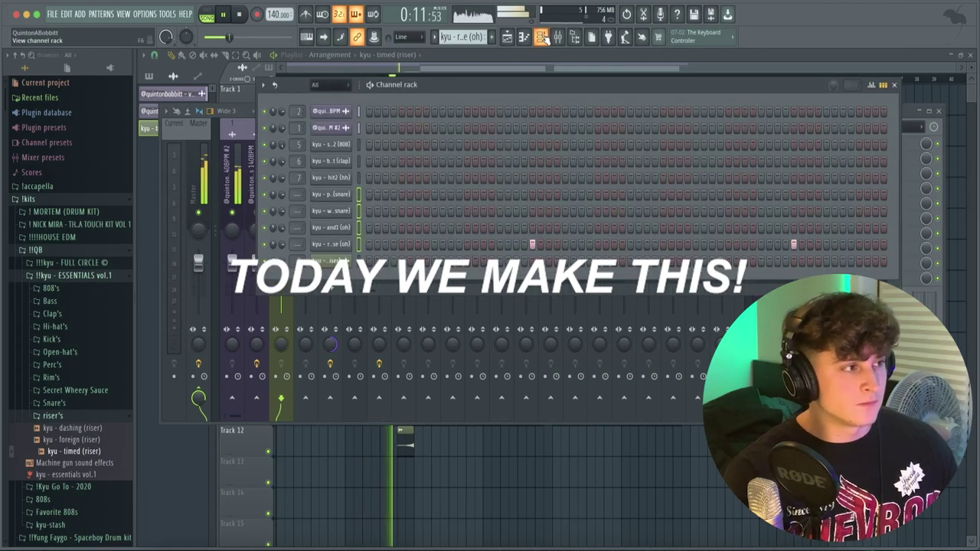
left_click(542, 38)
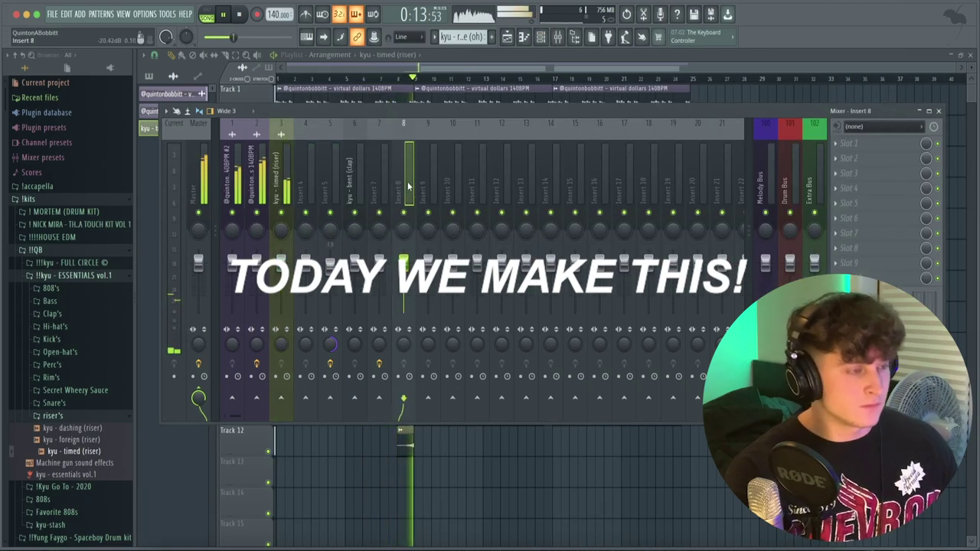
left_click(405, 187)
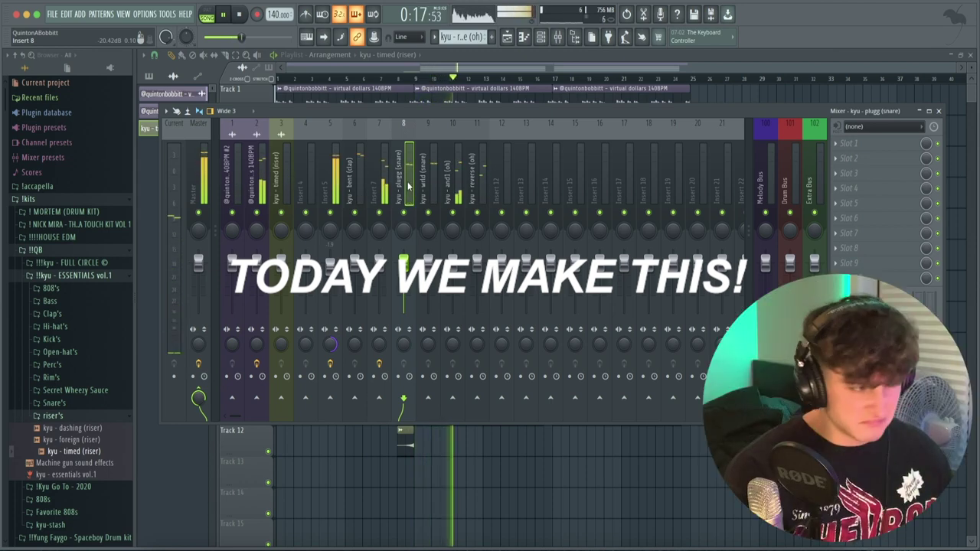
key("F9")
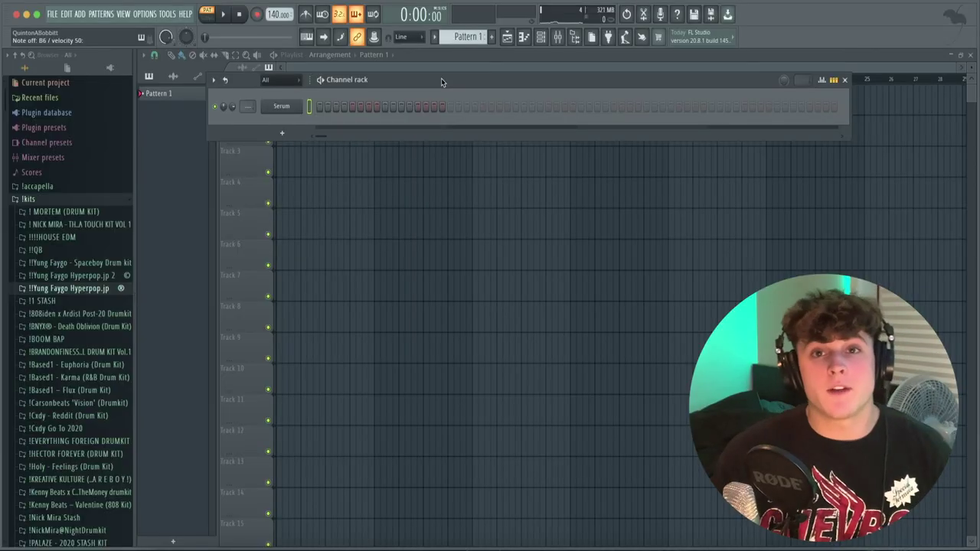
Open the Serum instrument and examine its Synth - Gated preset
left_click(298, 110)
left_click_drag(364, 106, 447, 98)
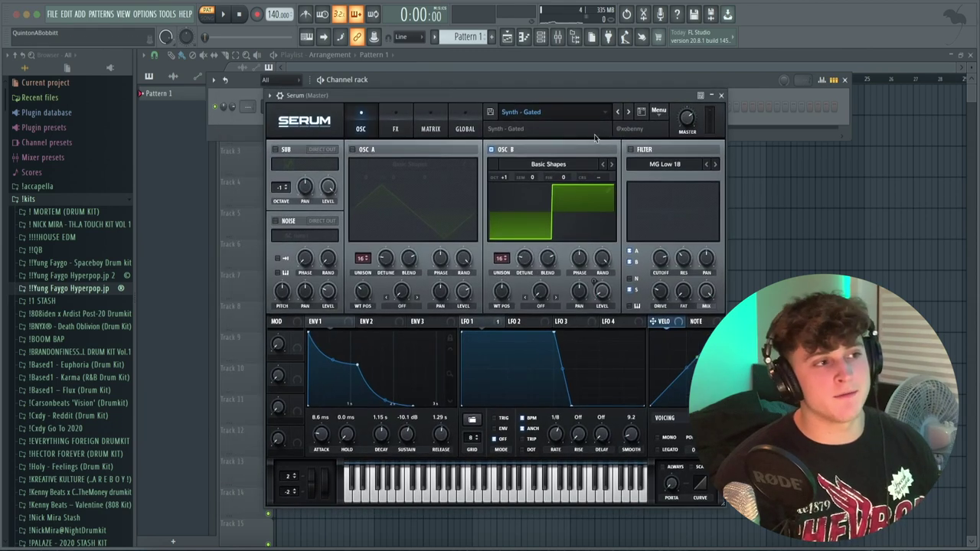
left_click(720, 96)
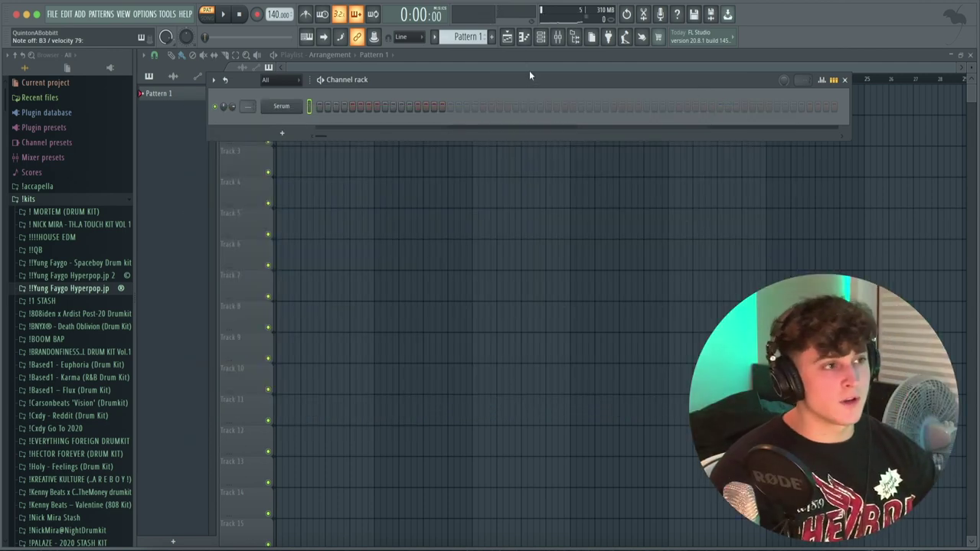
Record a short four-chord progression with Serum into Pattern 1
left_click_drag(529, 77, 546, 80)
key("space")
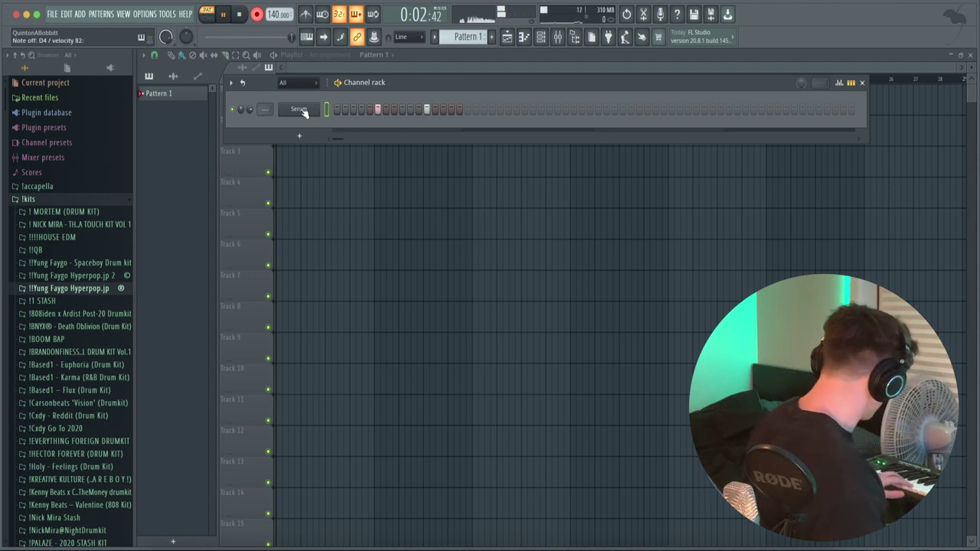
key("space")
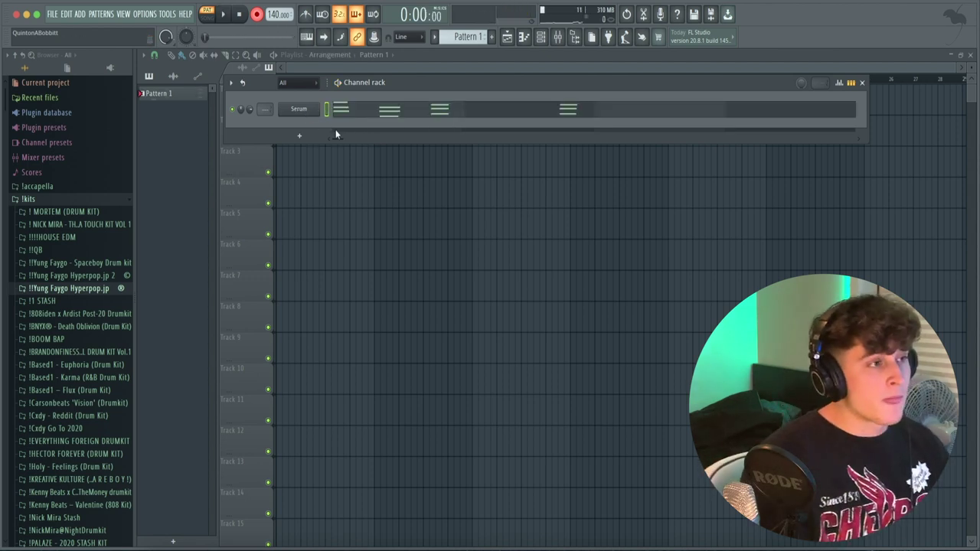
Quantize all recorded Serum chord notes to the grid, with even lengths and velocities
left_click(386, 112)
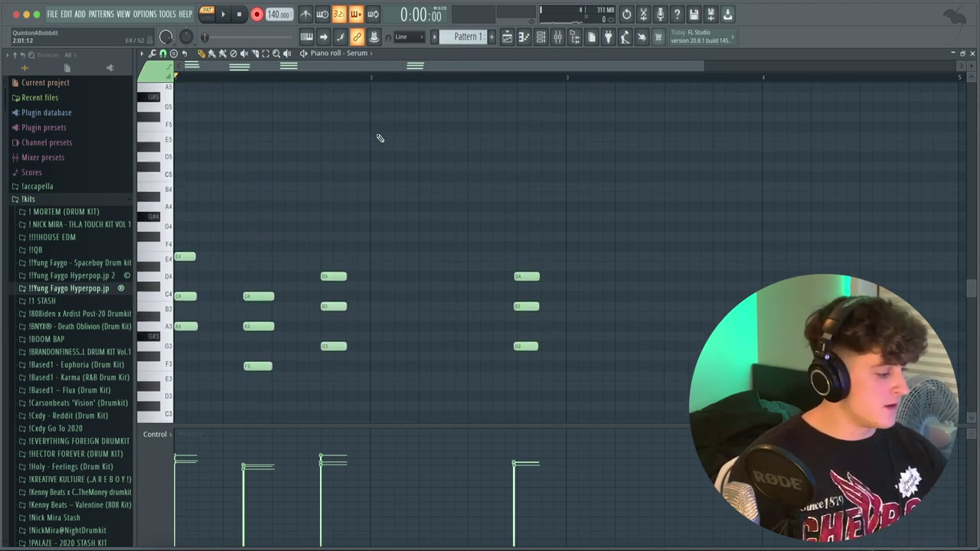
key("ctrl+a")
key("ctrl+q")
left_click(257, 78)
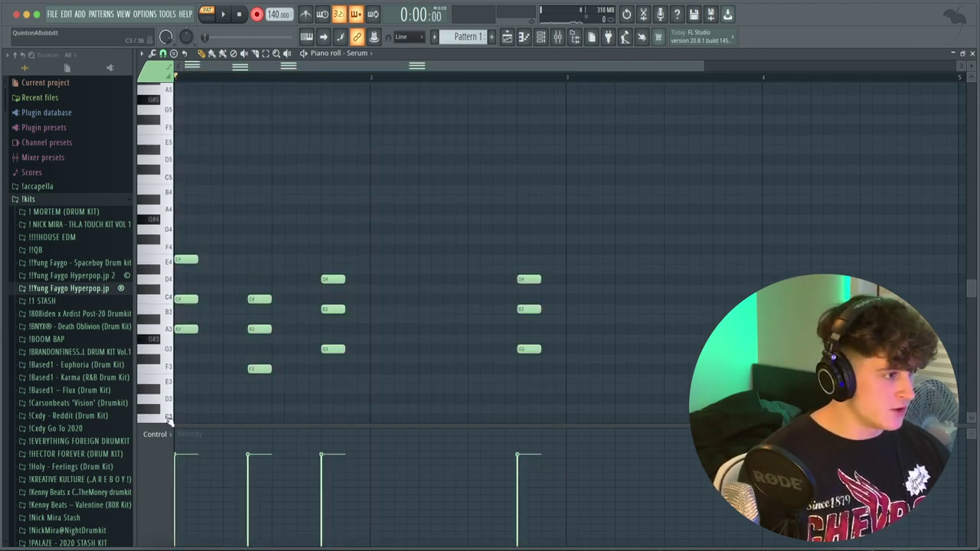
key("shift+d")
key("ctrl+a")
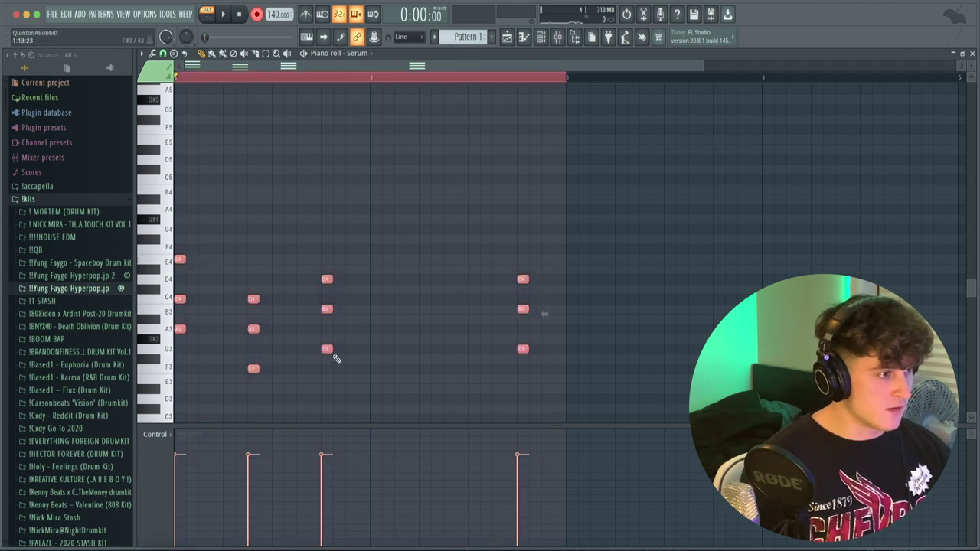
left_click_drag(332, 349, 344, 349)
key("ctrl+d")
left_click(187, 79)
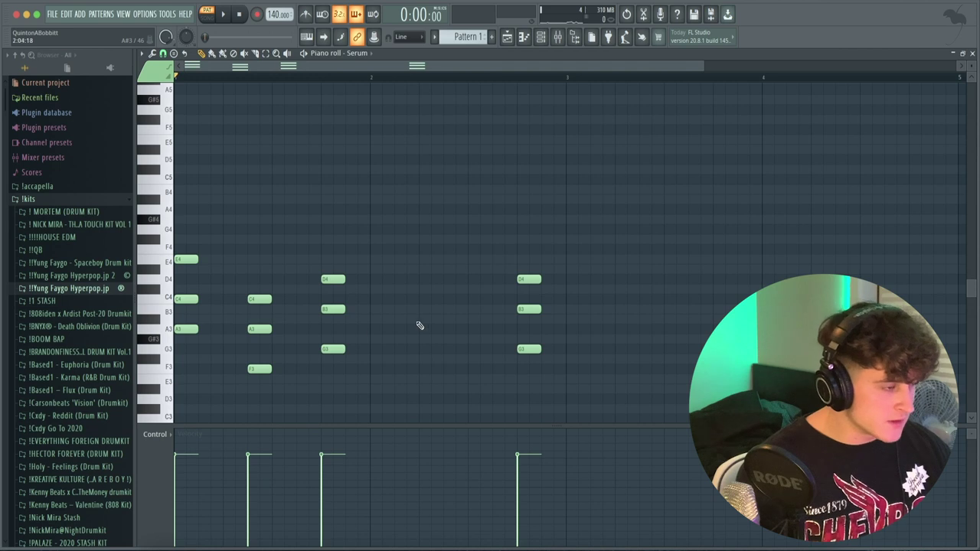
Duplicate the two-bar chord progression into bars 3 and 4 and play it back
scroll(420, 325, "down", 1)
left_click_drag(572, 81, 67, 71)
key("ctrl+b")
left_click(208, 78)
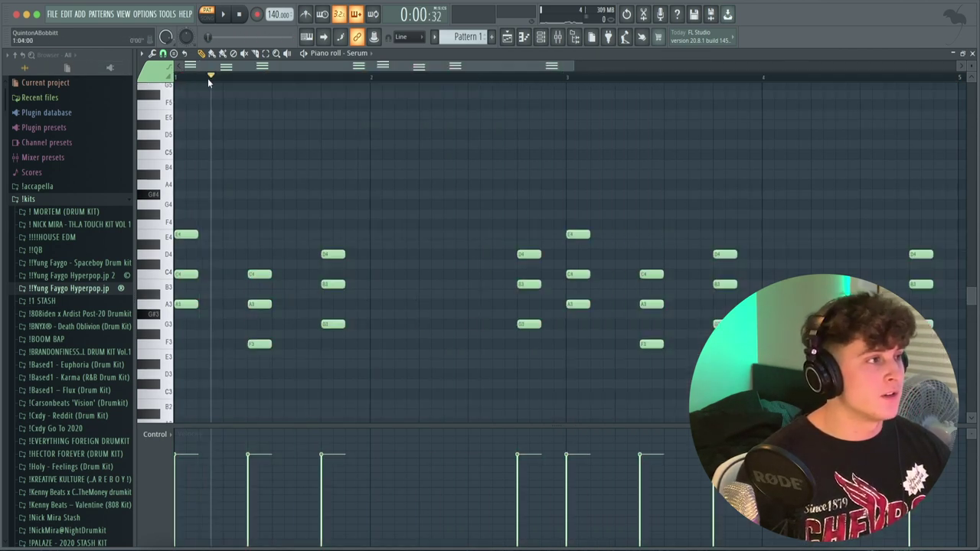
key("space")
scroll(215, 84, "down", 4)
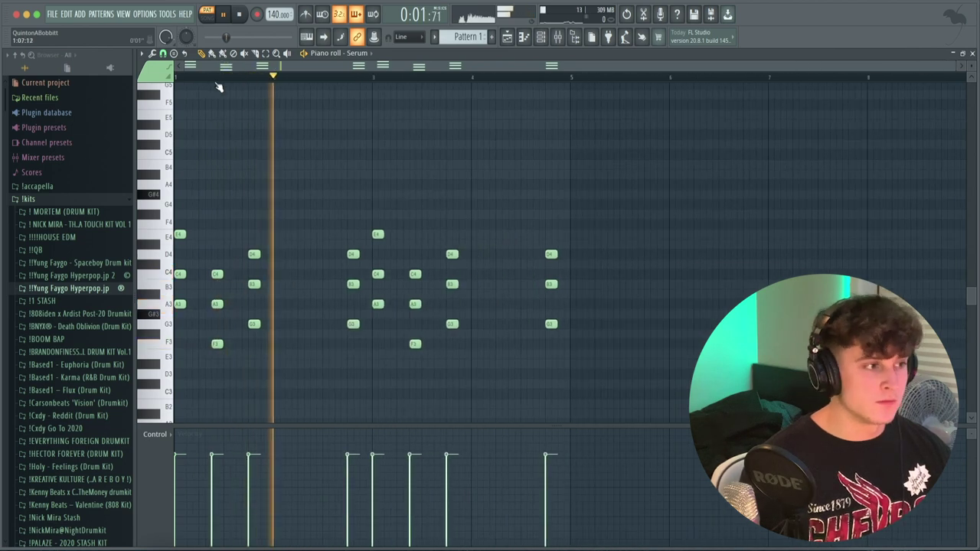
key("space")
left_click(180, 304)
left_click(254, 324)
left_click(254, 324, "shift")
key("ctrl+Down")
key("space")
left_click(299, 372, "ctrl")
scroll(311, 360, "down", 2)
key("space")
right_click(255, 394)
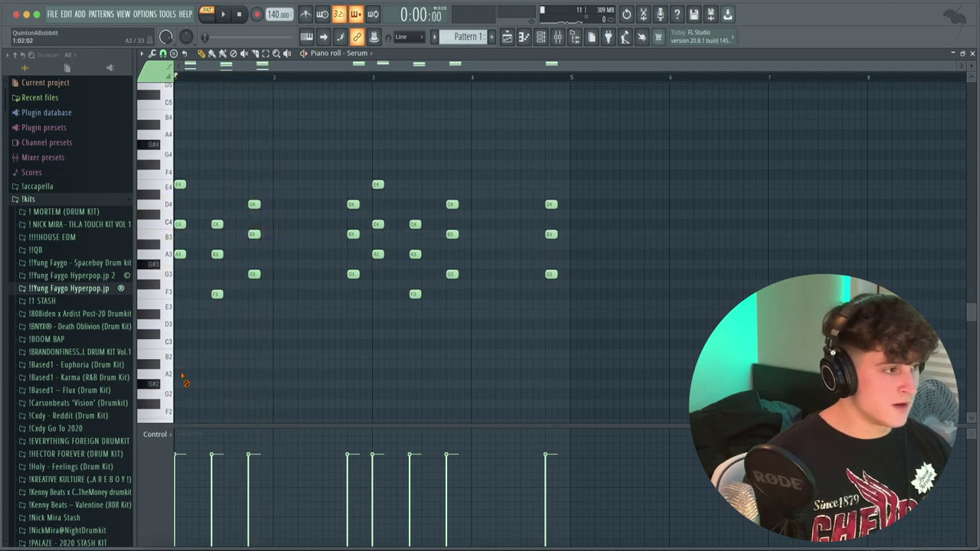
Double each chord's root note one octave lower and its middle note one octave higher
left_click_drag(186, 309, 259, 271)
left_click_drag(336, 274, 371, 271)
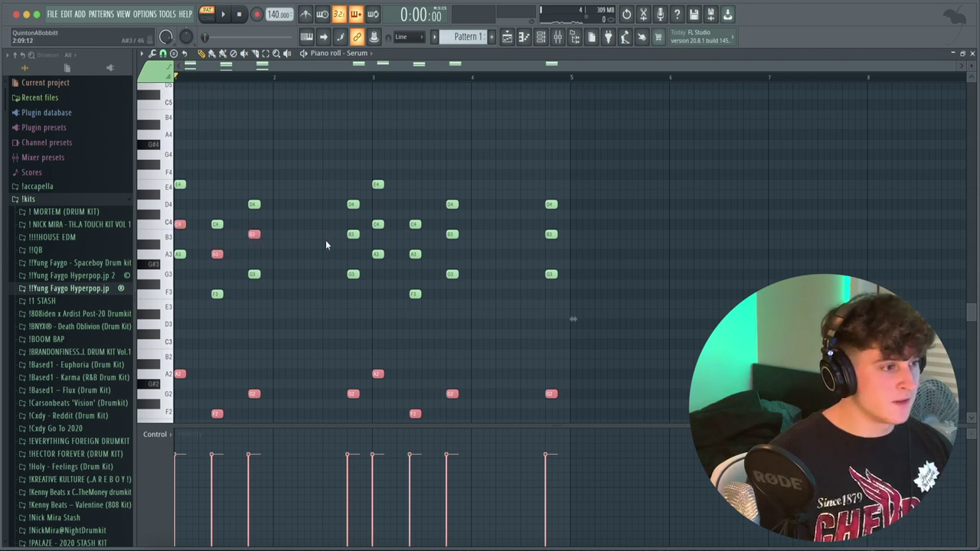
left_click(253, 235)
key("space")
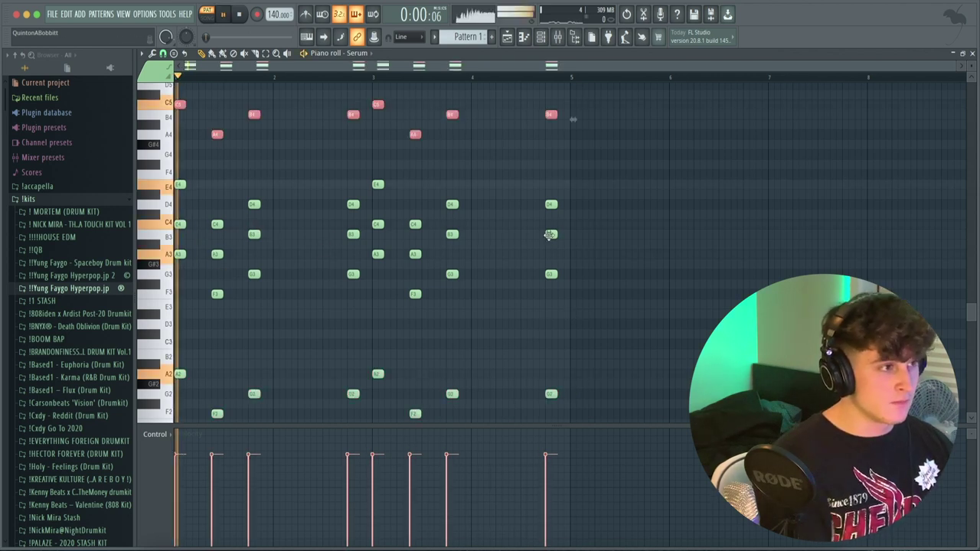
key("ctrl+d")
Route the Serum channel to mixer track 1
left_click(541, 38)
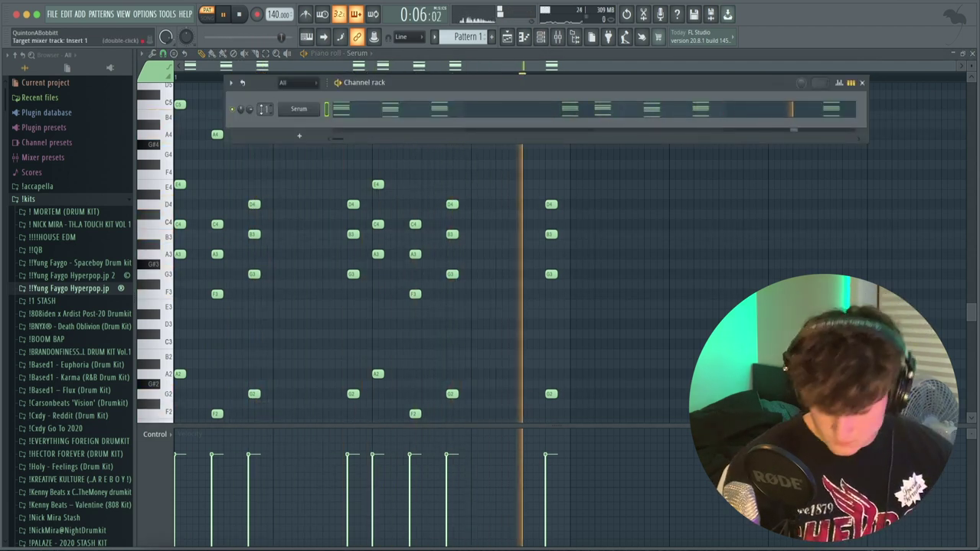
key("space")
left_click_drag(436, 88, 440, 97)
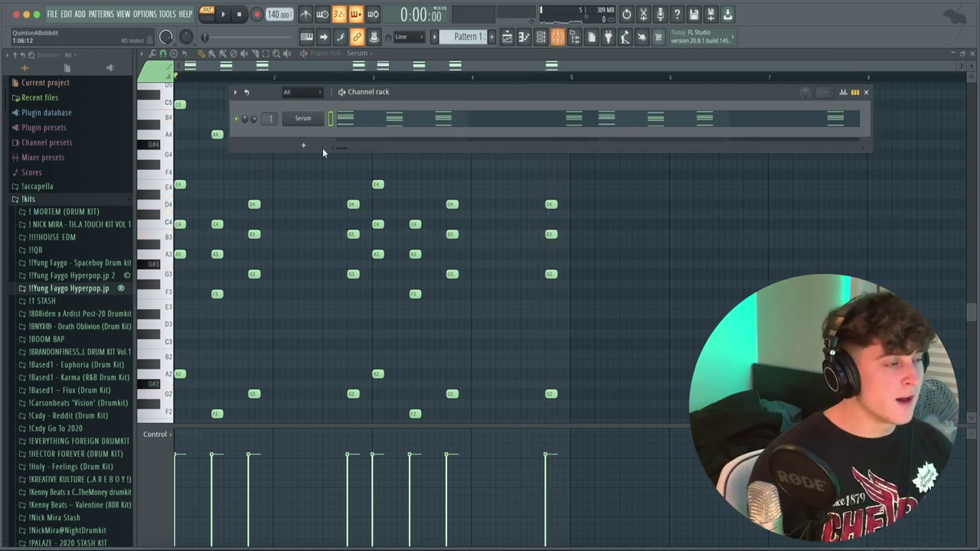
Add Fruity Parametric EQ 2 to Insert 1 with the 20Hz + 18kHz cut preset and set its high cut to about 14186 Hz
left_click(558, 37)
left_click(916, 152)
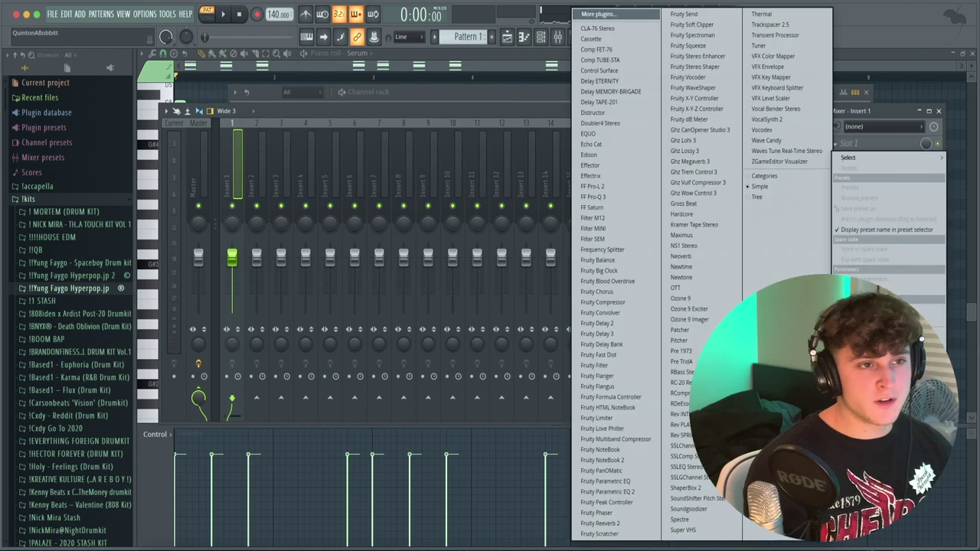
left_click(616, 493)
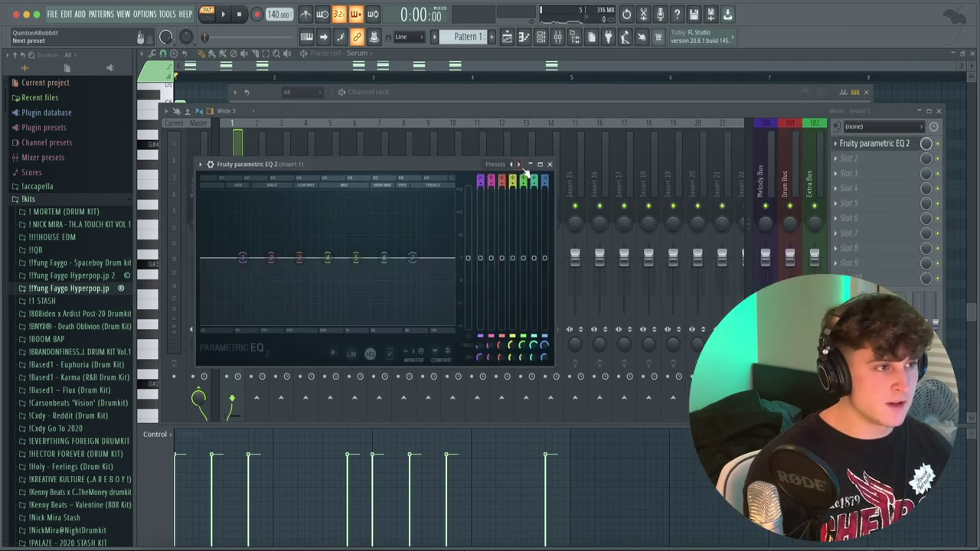
left_click(519, 164)
key("space")
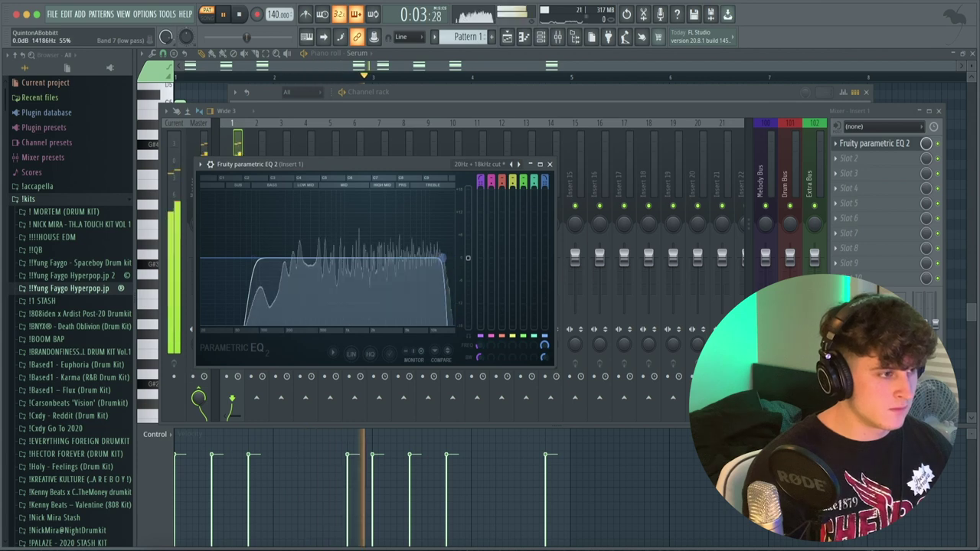
left_click(550, 164)
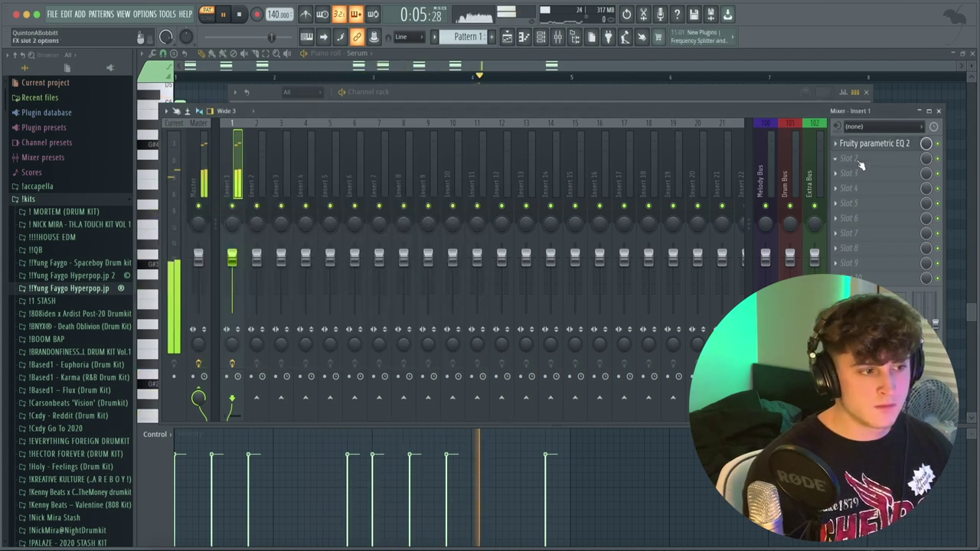
Add Abbey Road Vinyl Stereo to the second effect slot of Insert 1 and set its output to -3.9 dB
left_click(860, 163)
type("abb")
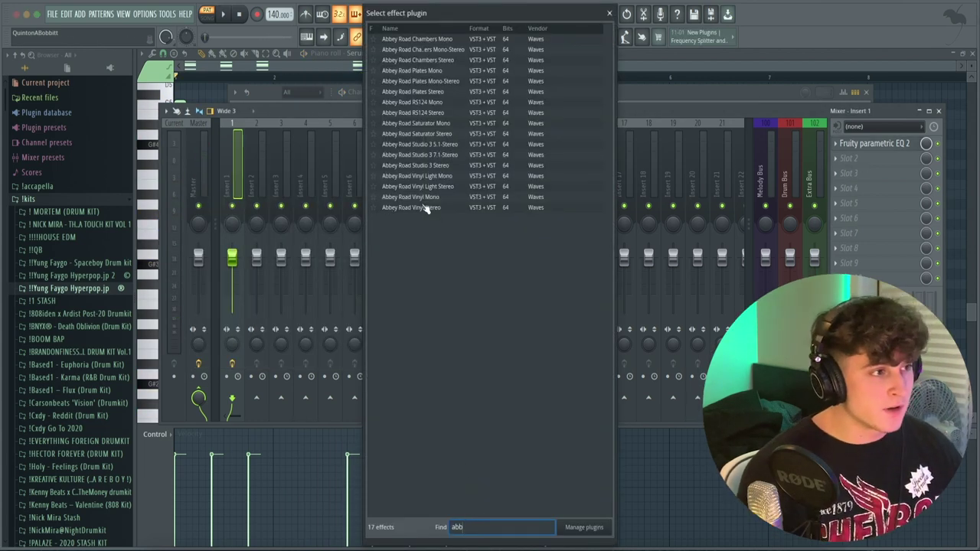
double_click(423, 208)
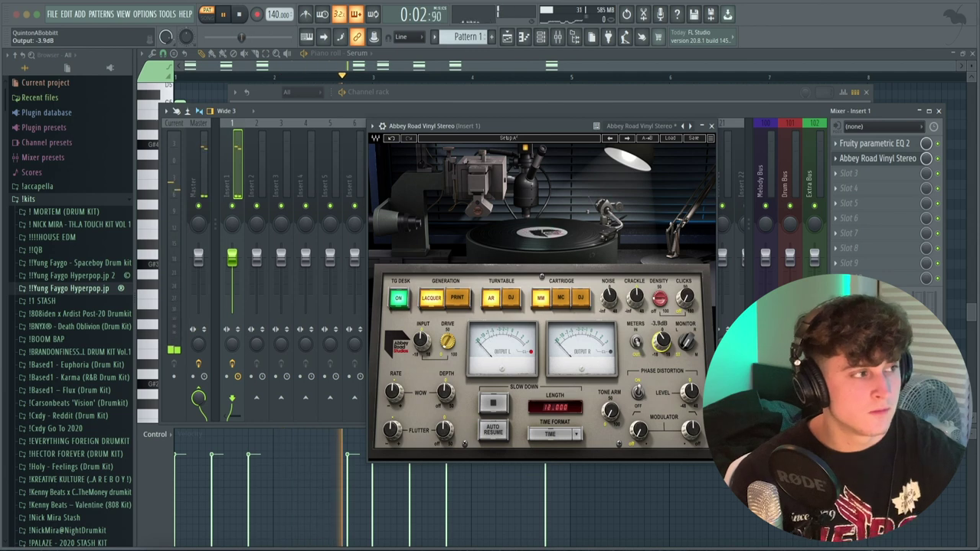
key("space")
left_click(711, 126)
Add a second Serum channel and load the Bass - Bladee preset from the Titan Serum Bank
left_click(439, 92)
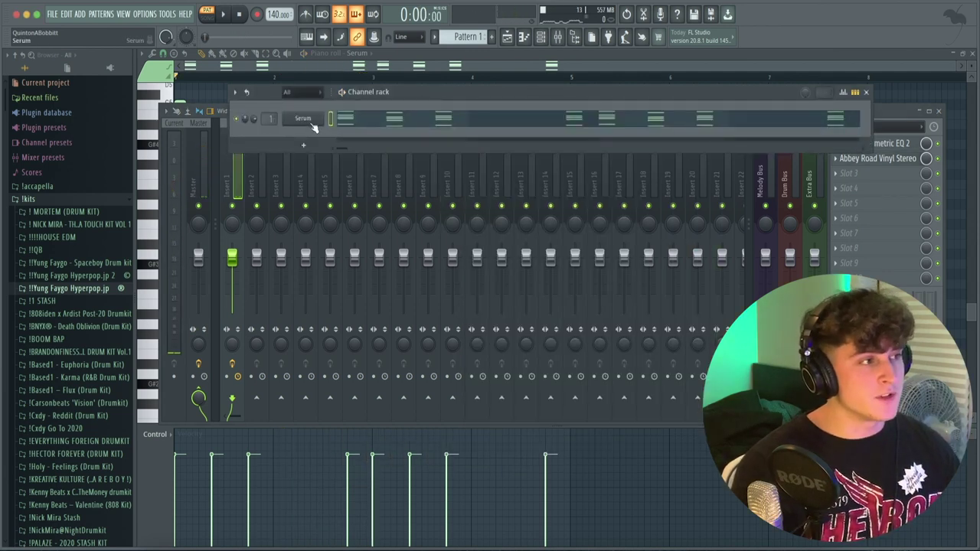
left_click(306, 145)
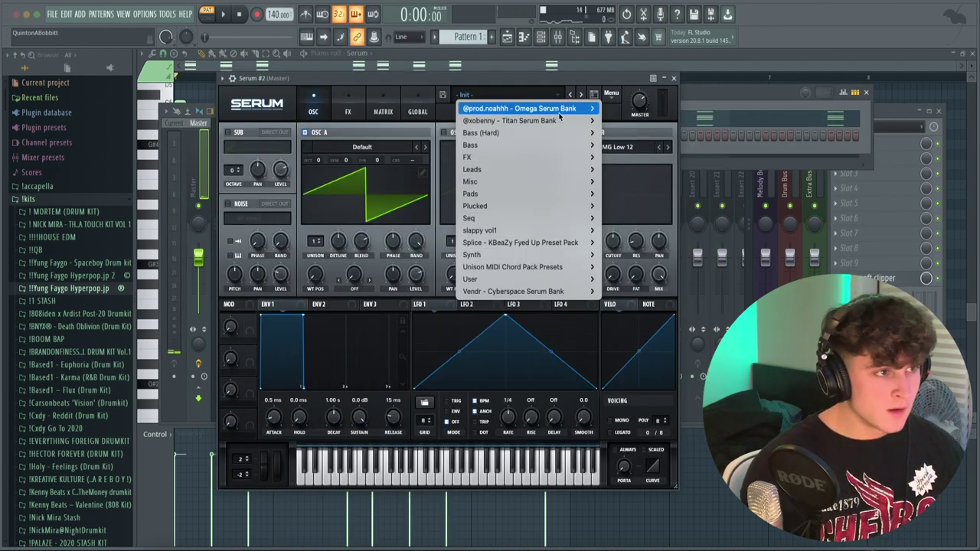
mouse_move(561, 123)
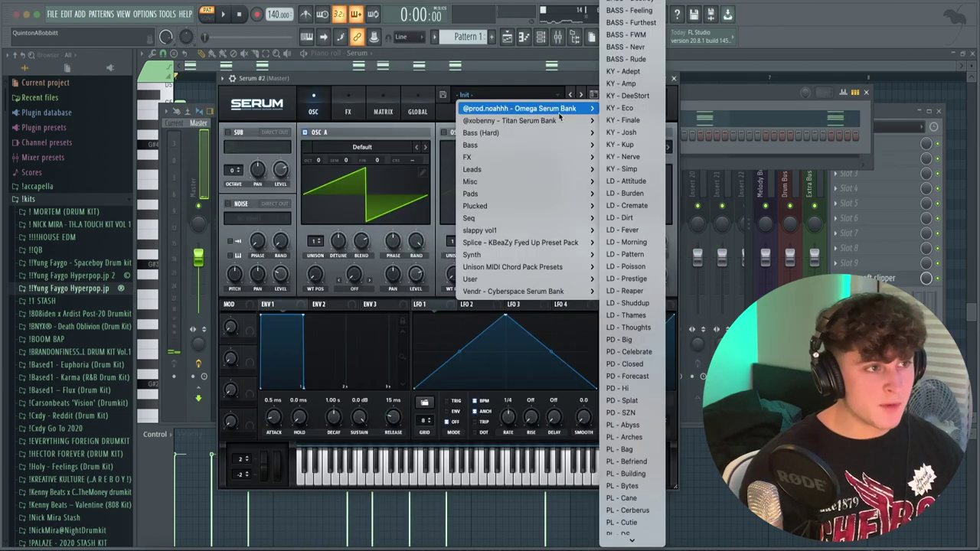
left_click(635, 120)
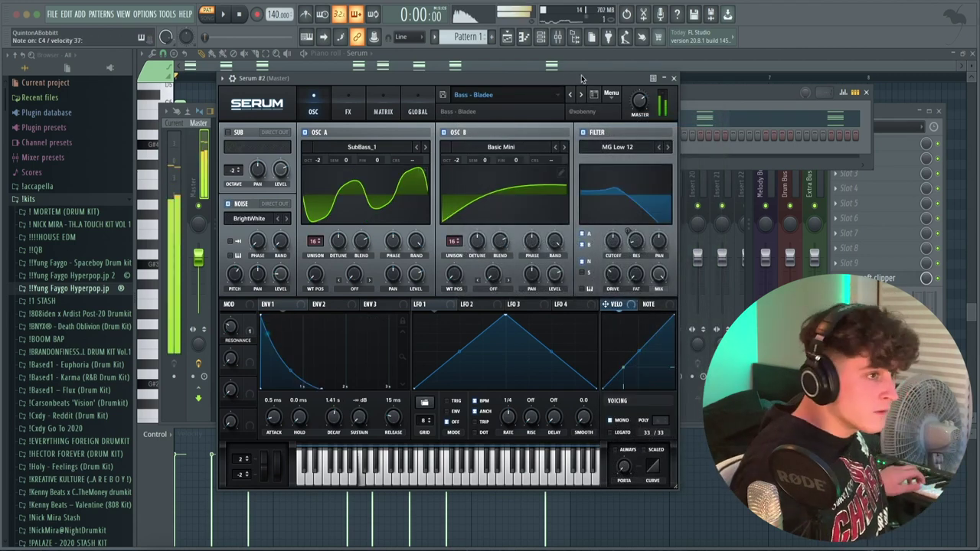
left_click(674, 78)
Draw a four-bar Serum #2 bassline following the chord roots on A4, F4 and G4, and route the channel to mixer track 2
right_click(324, 130)
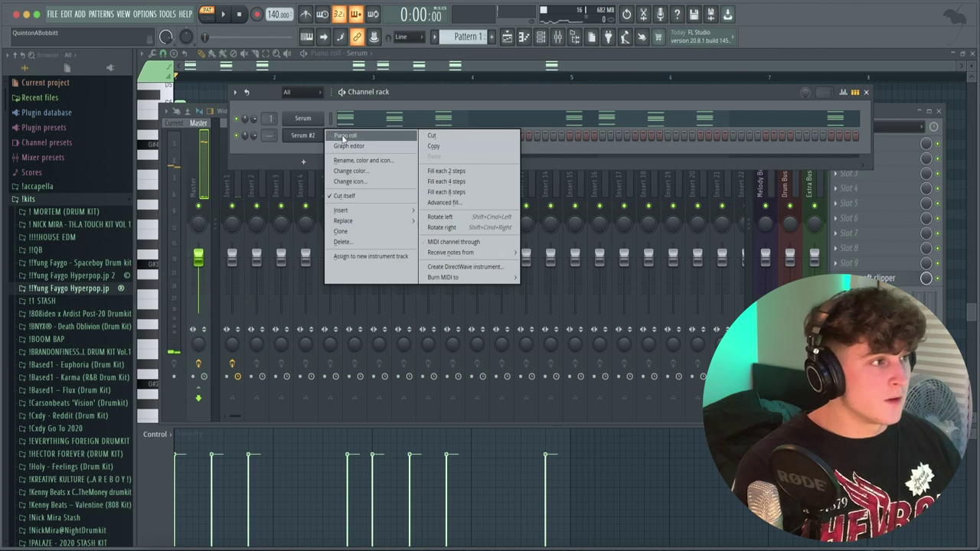
left_click(340, 137)
left_click(180, 373)
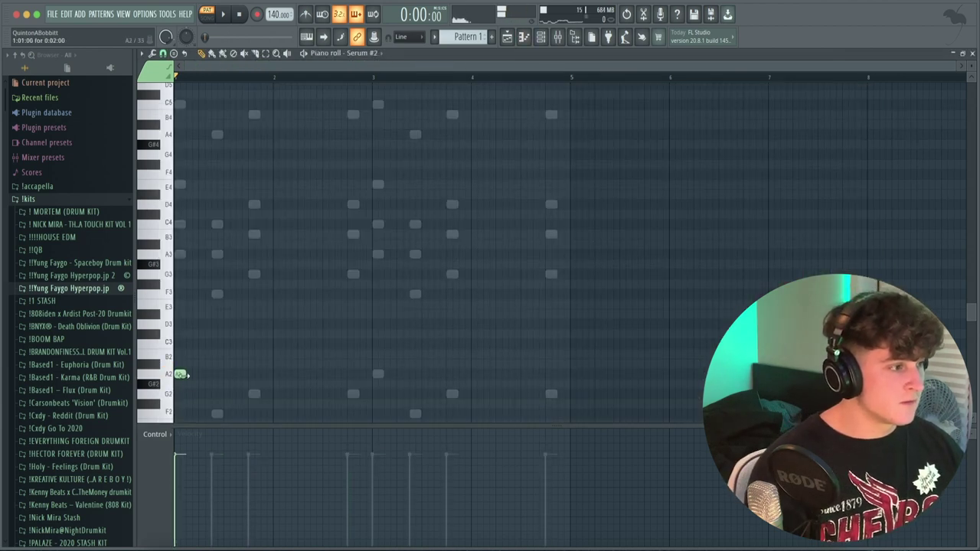
scroll(214, 390, "down", 5)
left_click(253, 222)
key("ctrl+l")
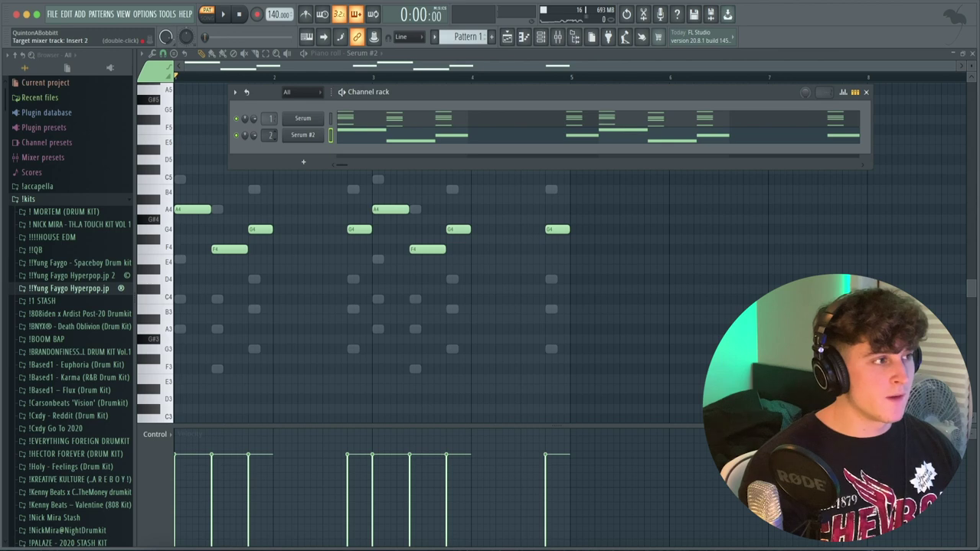
Add Fruity Parametric EQ 2 to the first slot of Insert 2 and roll off the highs by lowering bands 4 to 7
left_click(560, 36)
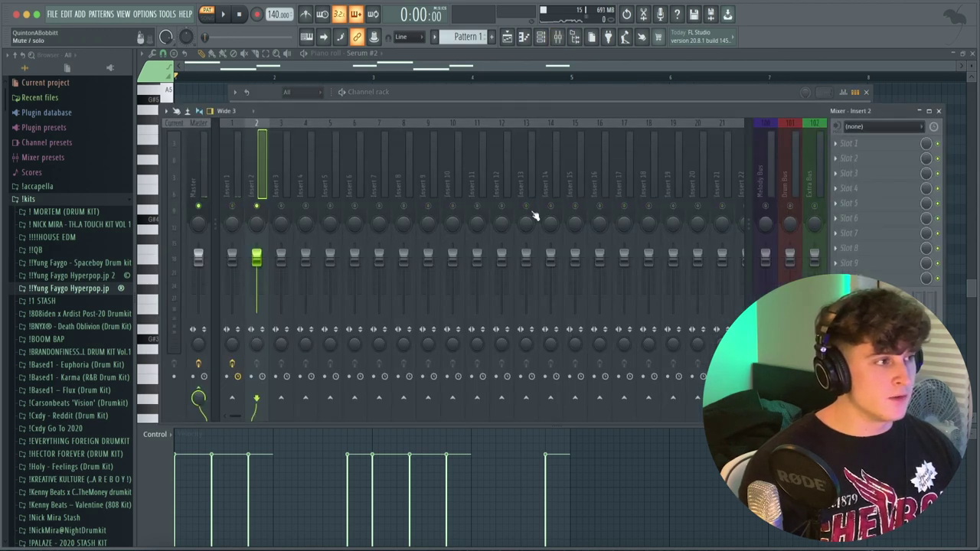
left_click(852, 144)
left_click(650, 493)
key("space")
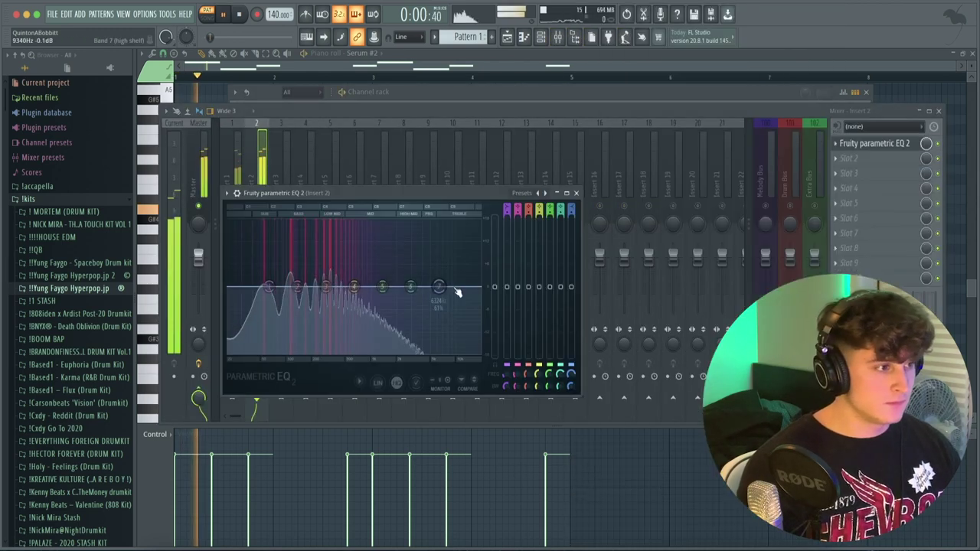
left_click_drag(381, 286, 366, 301)
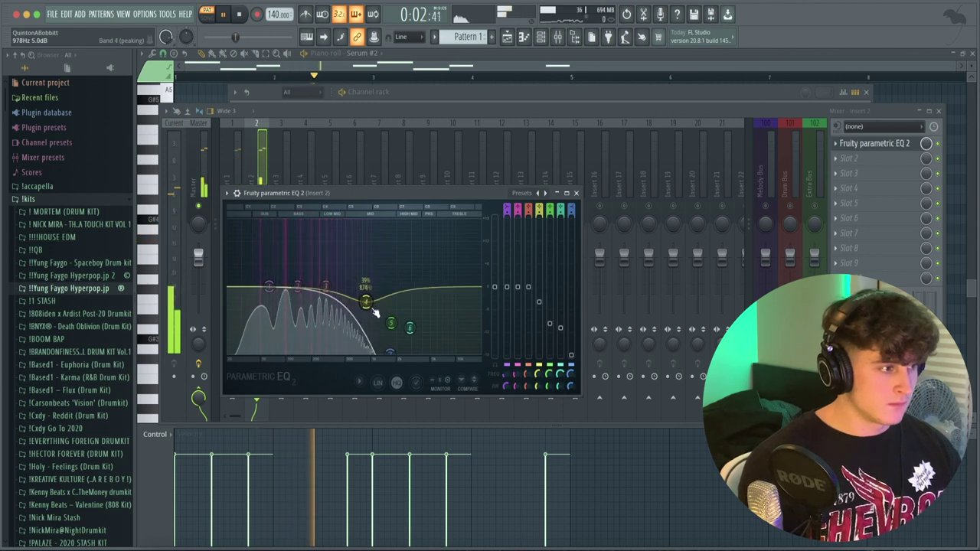
Add Fruity Fast Dist to the second effect slot of Insert 2
left_click(576, 193)
left_click(848, 159)
mouse_move(850, 172)
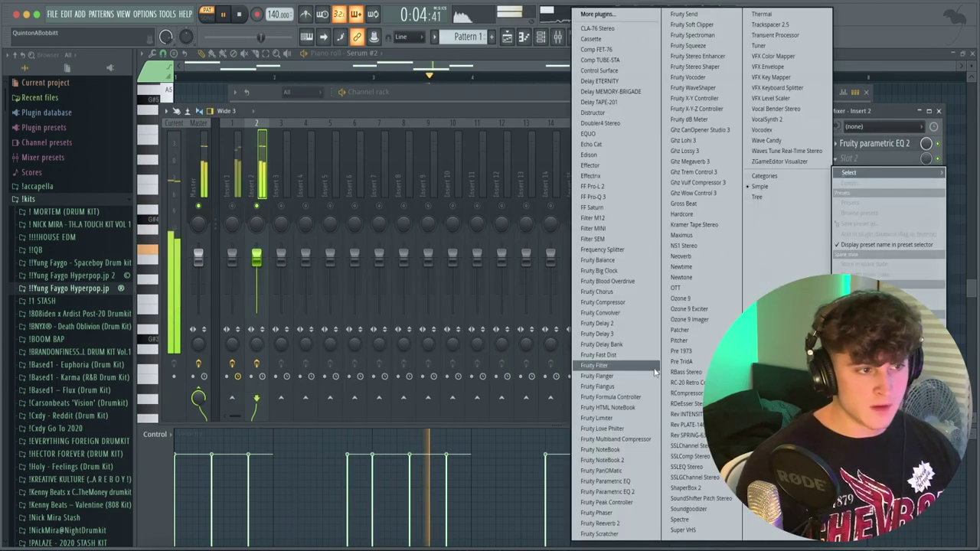
left_click(622, 357)
left_click_drag(317, 204, 433, 221)
left_click(527, 189)
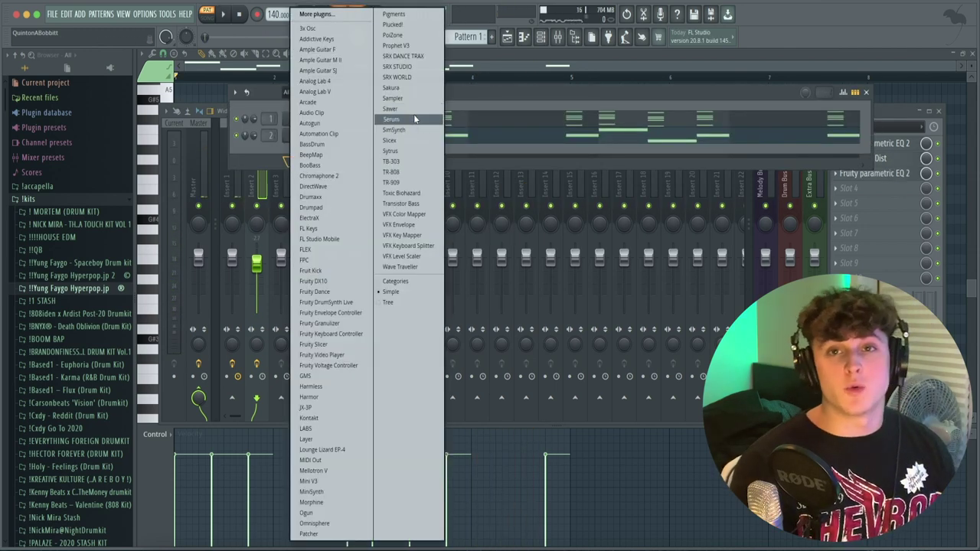
Add a third Serum channel and place a C6 melody note above the second chord of bar 1
left_click(414, 118)
key("F7")
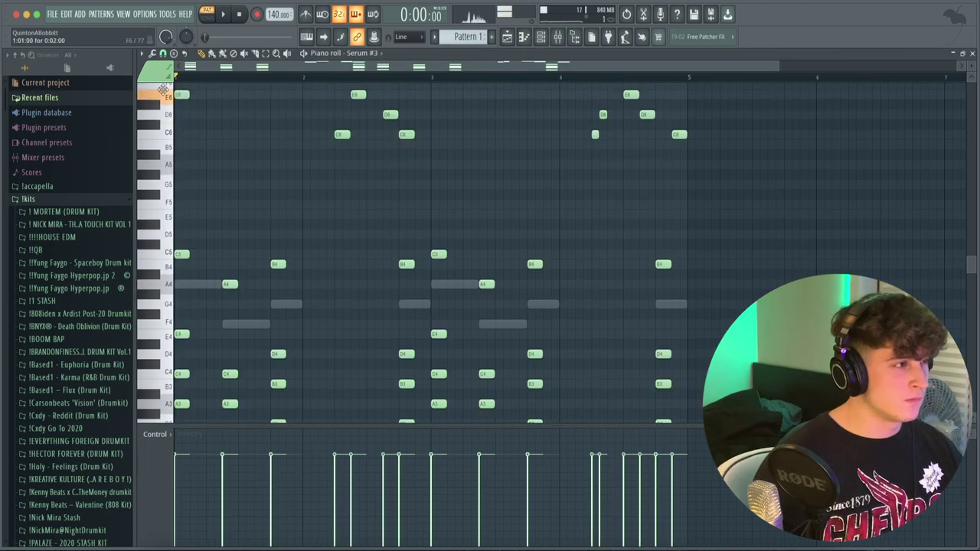
scroll(163, 90, "up", 2)
left_click(228, 165)
key("space")
left_click_drag(229, 166, 228, 184)
key("space")
key("space")
key("space")
key("space")
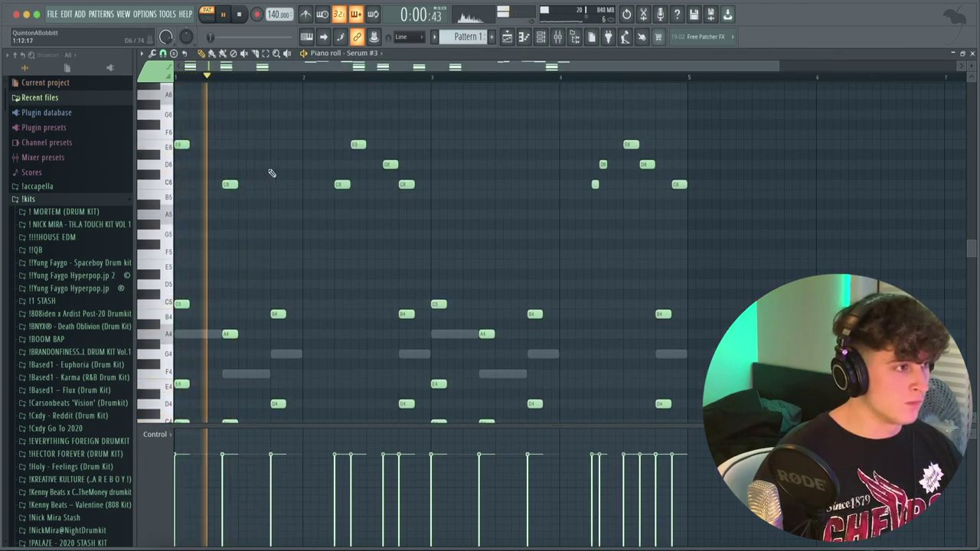
Add a D6 note above the third chord of bar 1 and repeat the E6, C6, D6 motif over the chords of bar 3
left_click(275, 165)
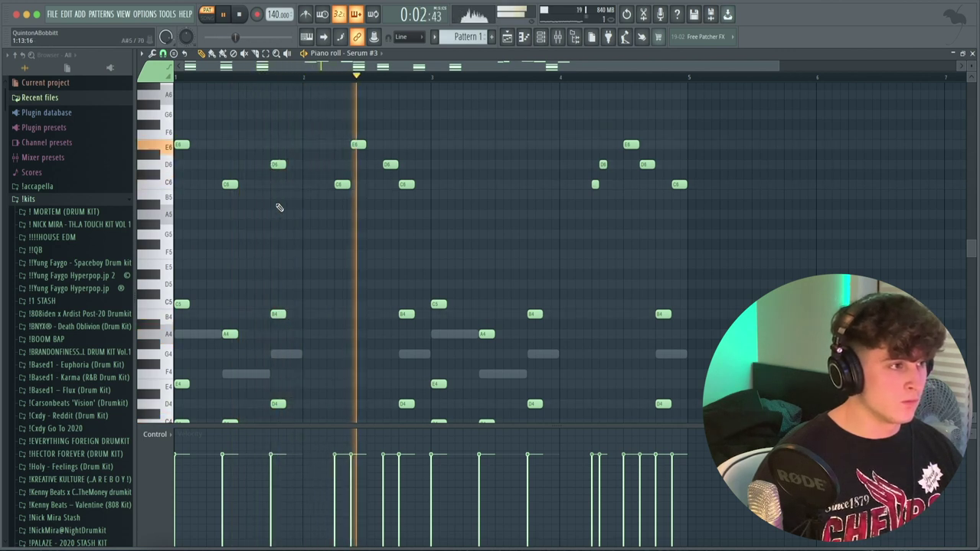
left_click_drag(299, 201, 433, 155)
right_click(448, 201)
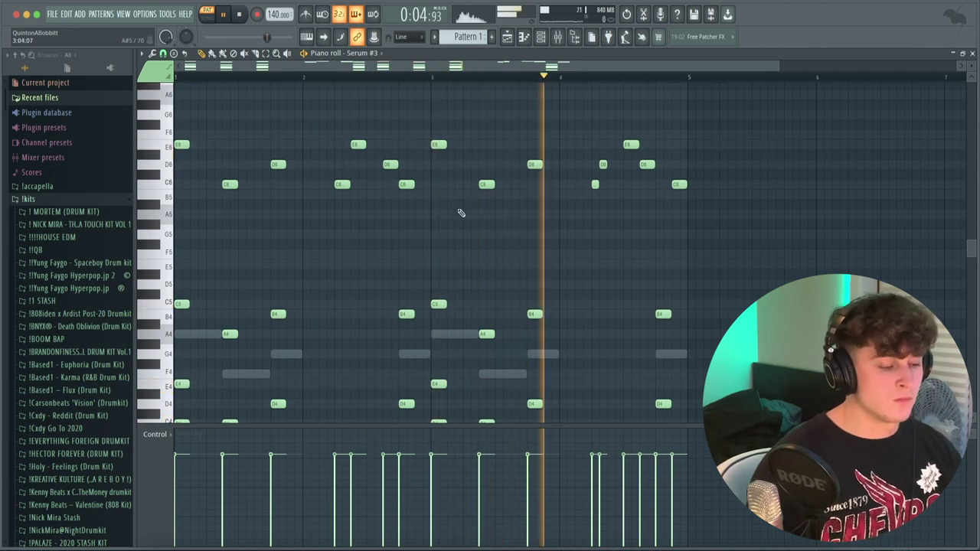
Listen to the three Serum channels together, check the Serum #3 plugin and save the project
key("F6")
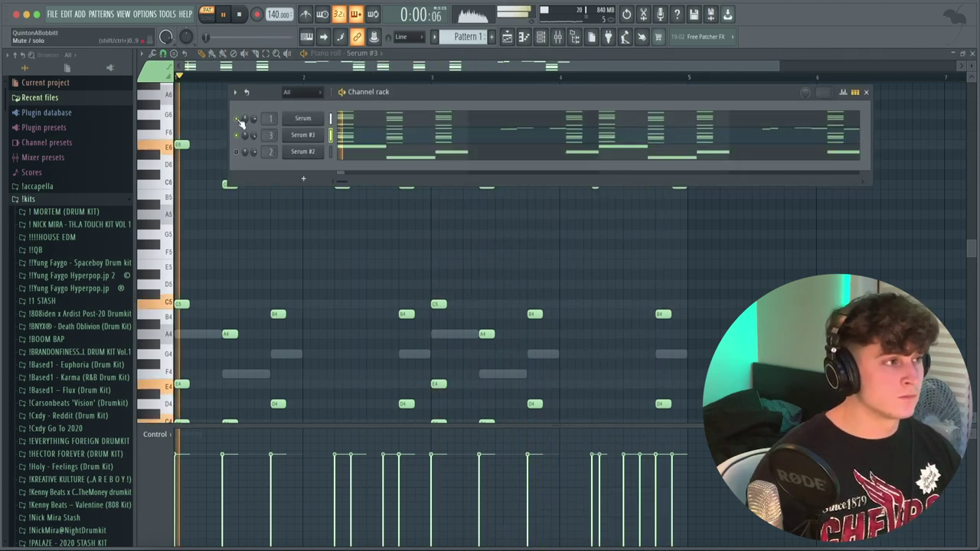
key("space")
key("F9")
left_click(305, 135)
left_click_drag(430, 107, 497, 89)
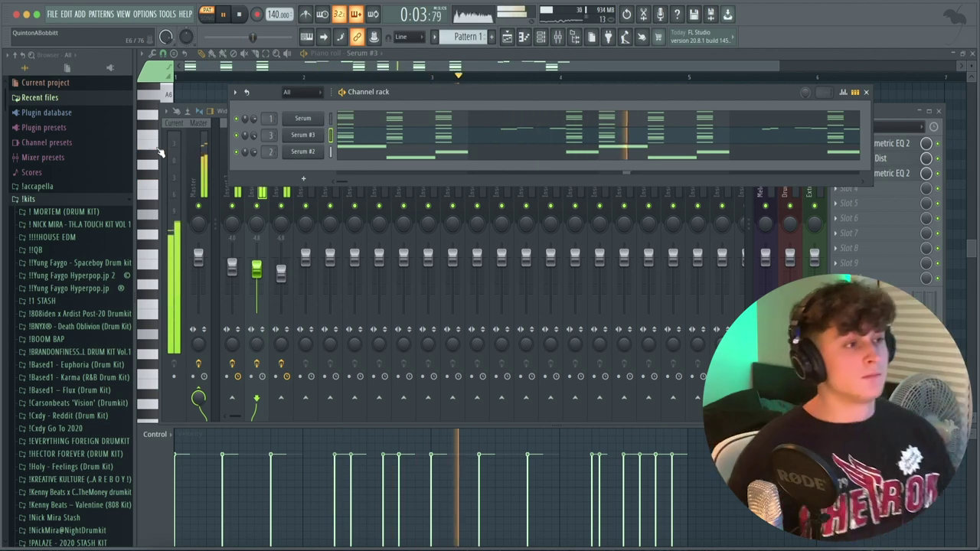
key("space")
key("ctrl+s")
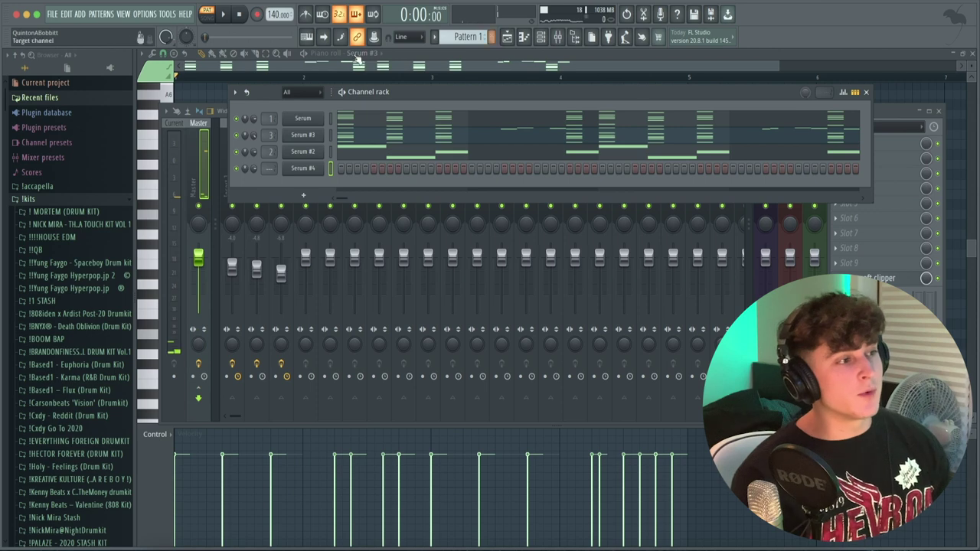
Audition the LD - Fever preset in Serum #4 and draw a single eight-bar C5 note in its piano roll
left_click(303, 168)
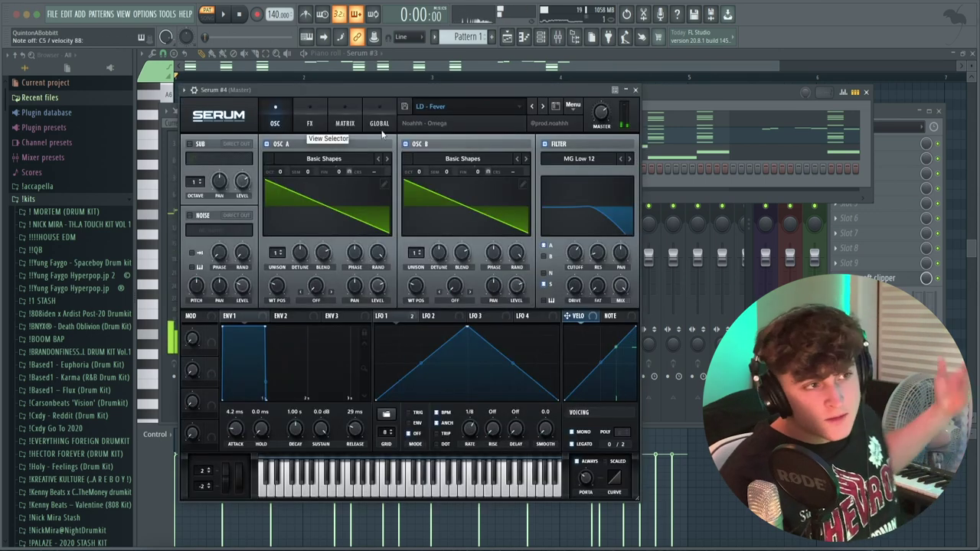
left_click(636, 90)
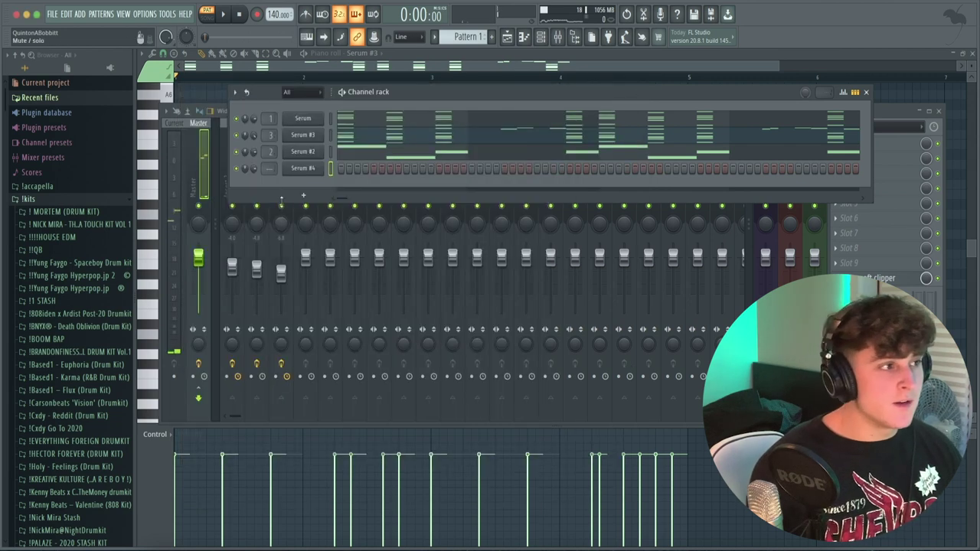
right_click(303, 169)
left_click(352, 168)
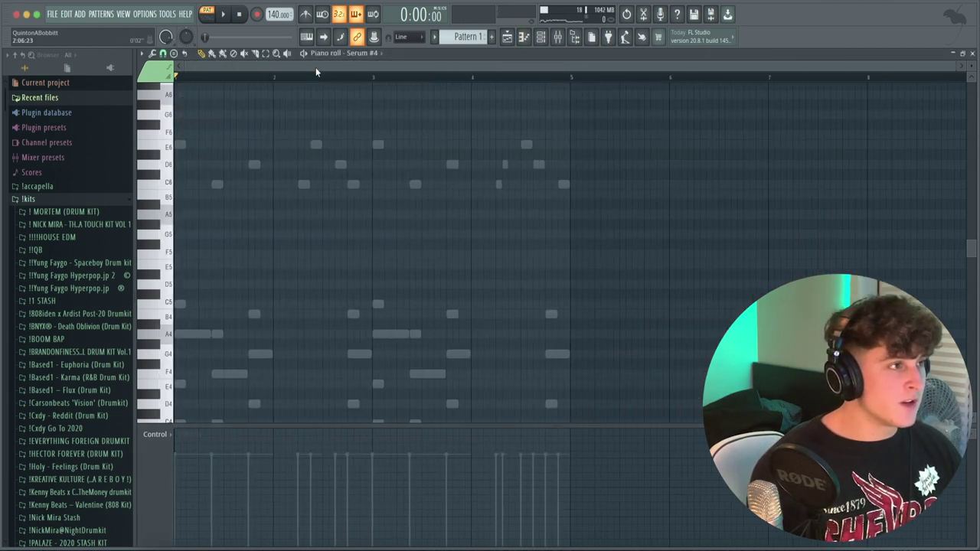
left_click(180, 304)
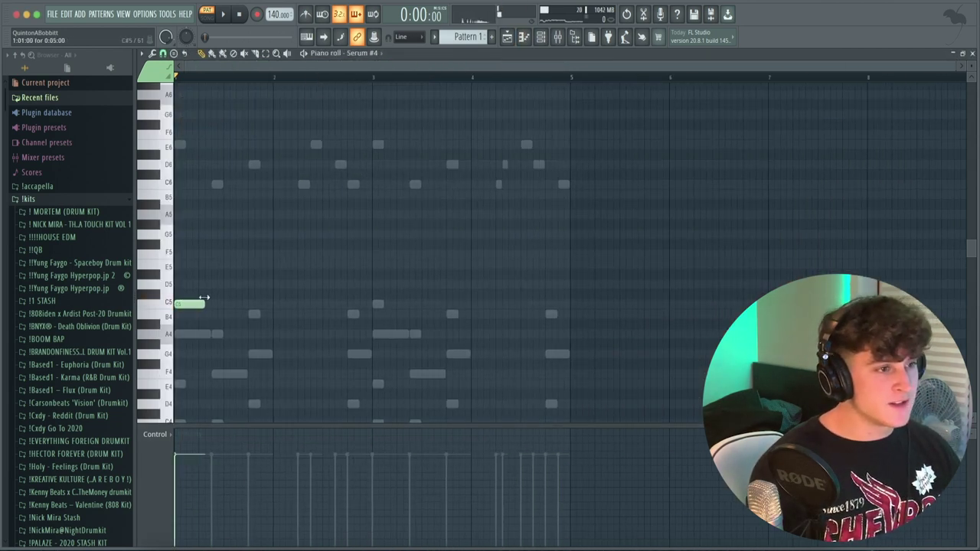
left_click_drag(205, 298, 758, 304)
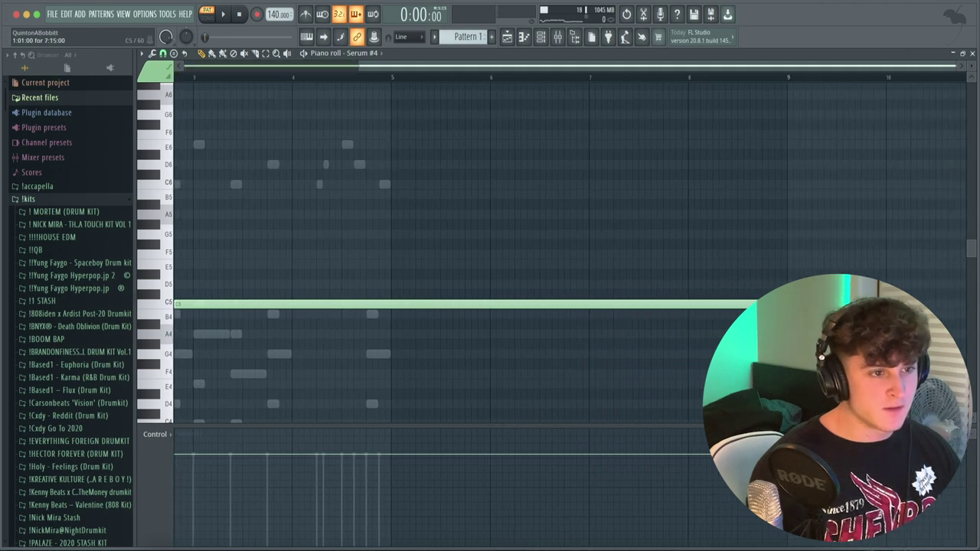
scroll(431, 83, "down", 2)
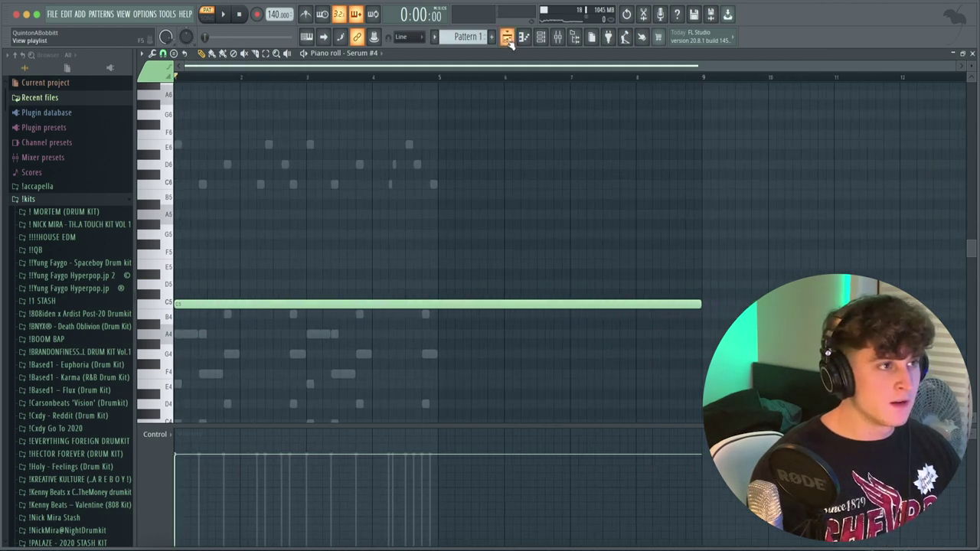
Render Serum #4 through Insert 4 to a 32Bit float stereo WAV in Pattern mode with the Cut remainder tail
left_click(507, 37)
left_click(540, 37)
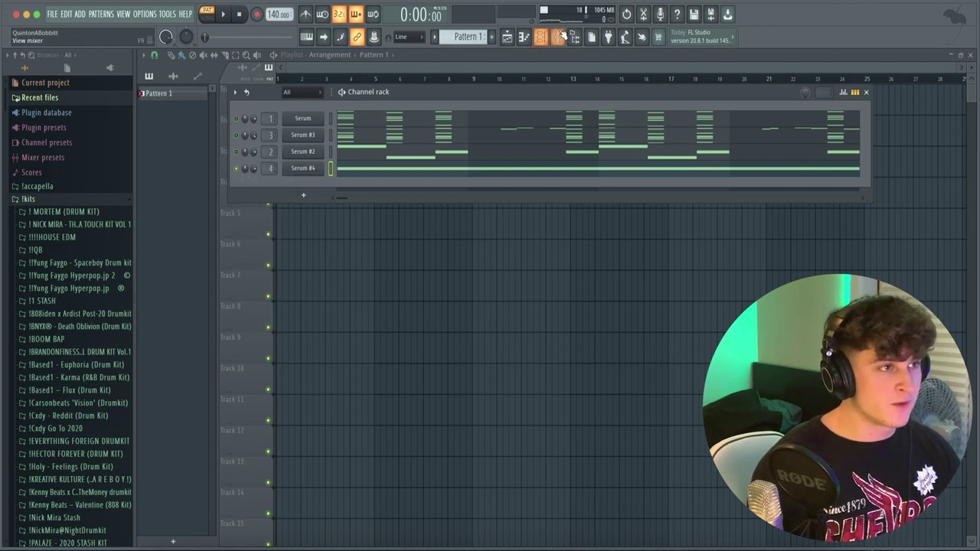
left_click(560, 37)
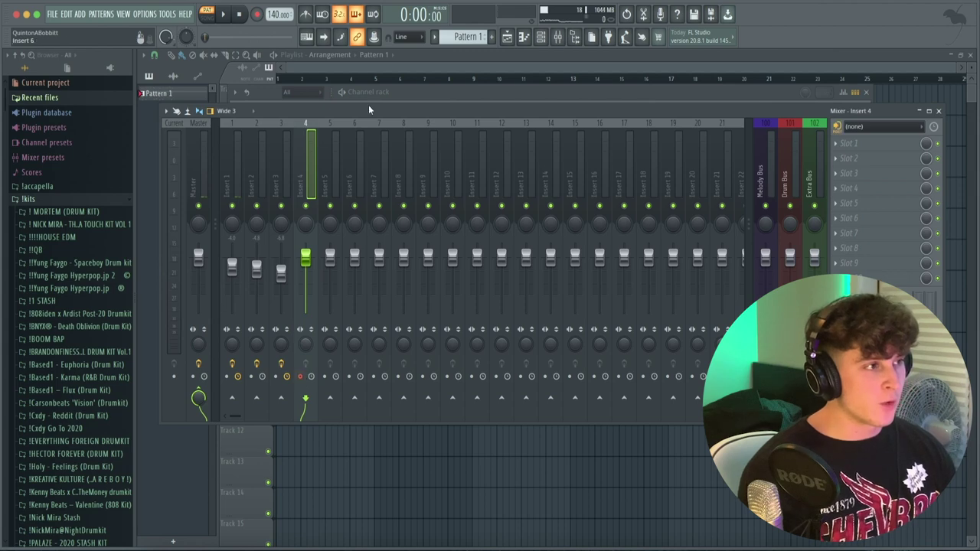
key("alt+r")
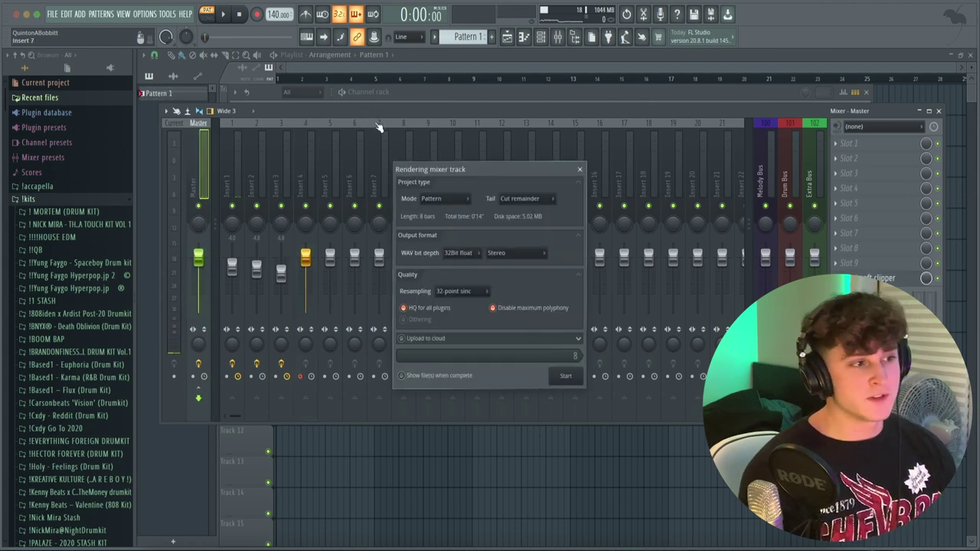
left_click(566, 375)
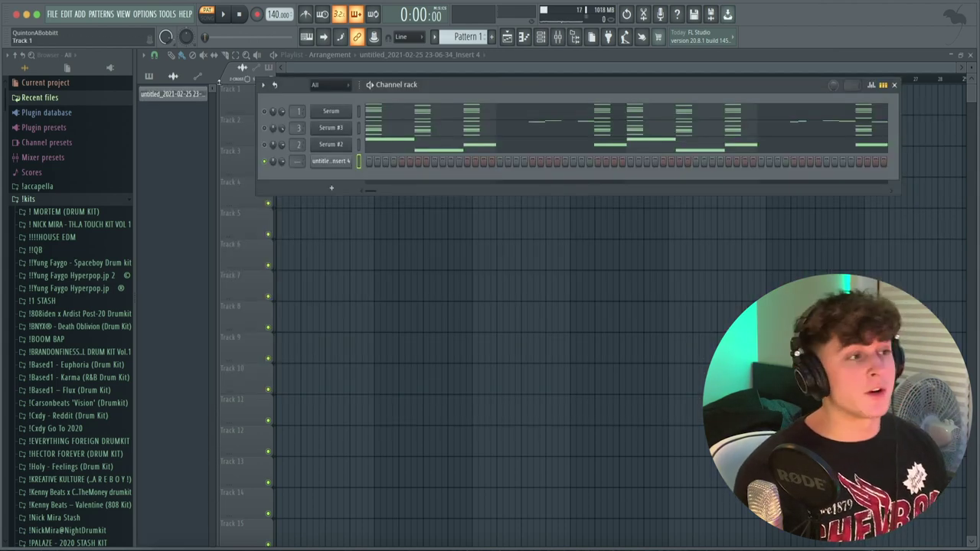
Add the rendered Insert 4 audio clip's sample to the Channel rack as a new sampler channel
double_click(180, 97)
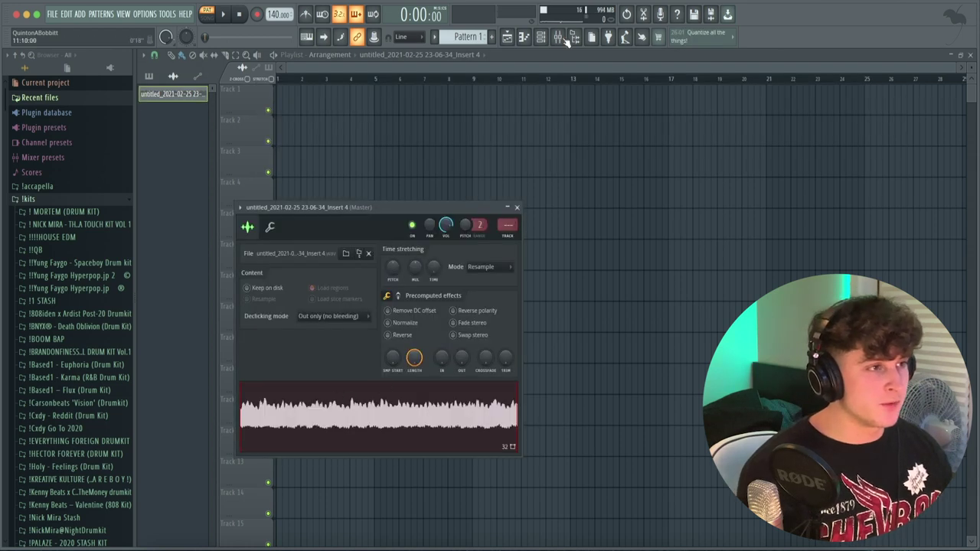
left_click(540, 36)
left_click_drag(366, 423, 351, 176)
left_click(389, 224)
key("space")
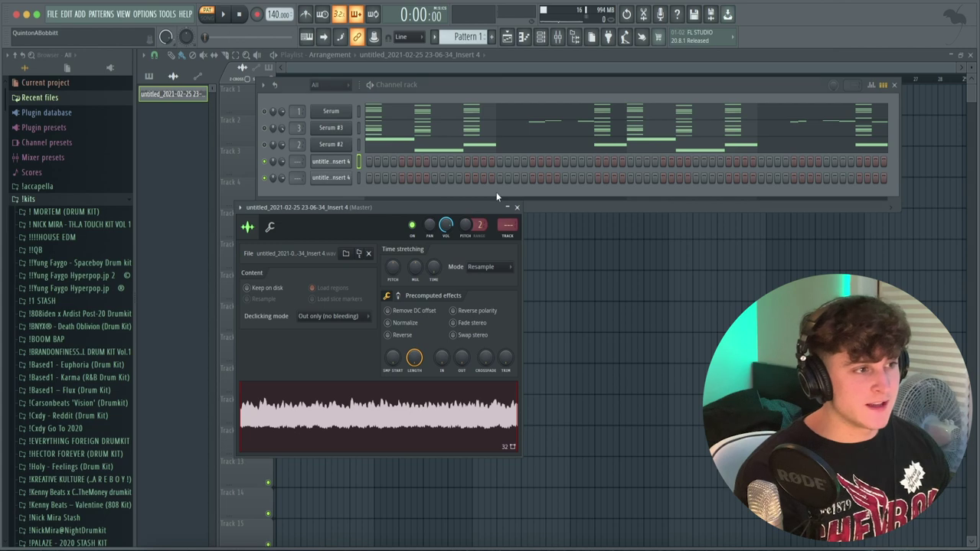
left_click(516, 208)
Enable the volume envelope on the new sampler channel of the rendered sample
left_click(334, 177)
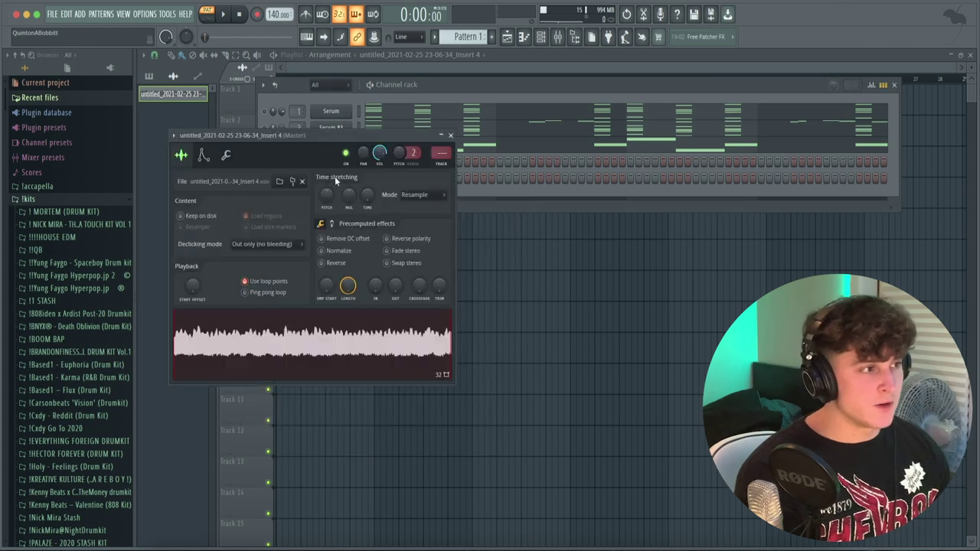
left_click(204, 155)
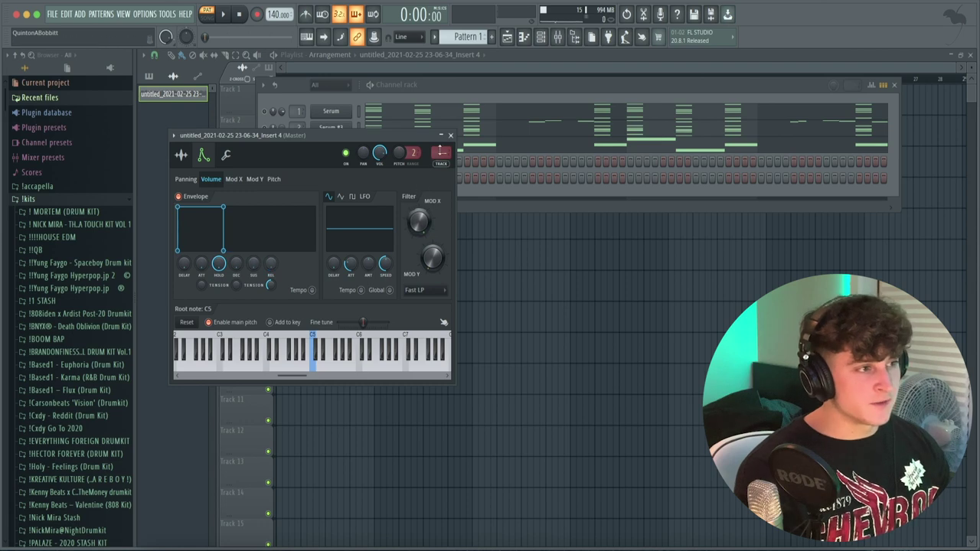
left_click(450, 135)
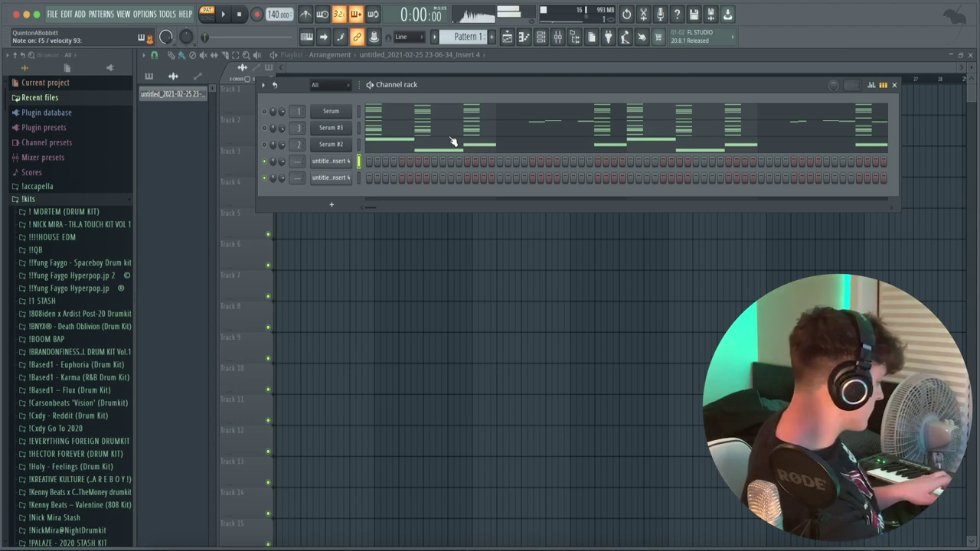
right_click(349, 178)
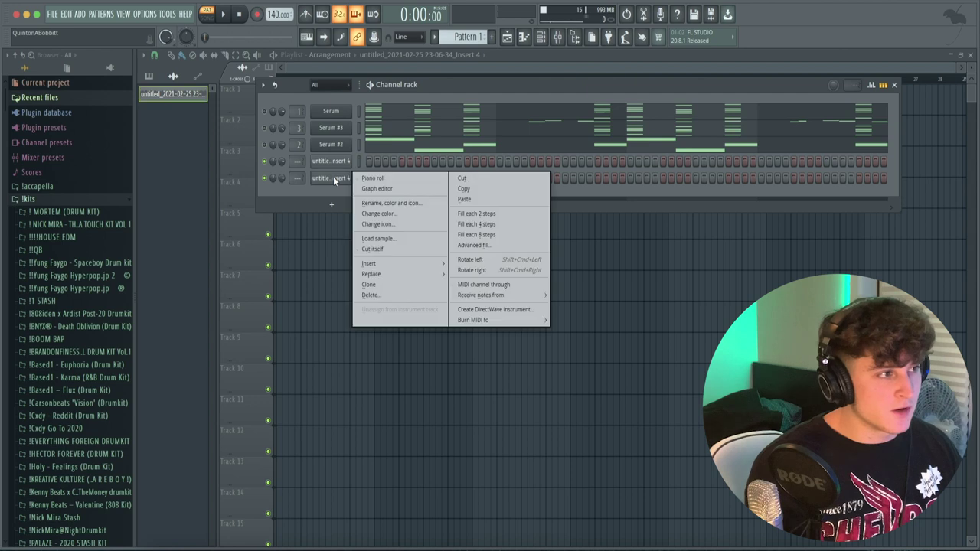
left_click(333, 181)
left_click(516, 207)
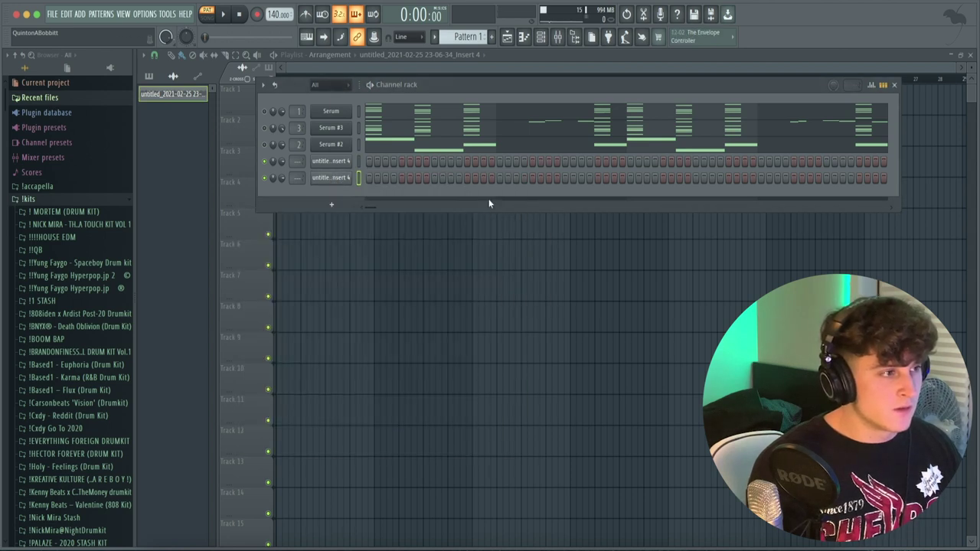
Draw an eight-bar C5 note in the sampler channel's piano roll and raise its velocity to the maximum
right_click(326, 160)
left_click(364, 162)
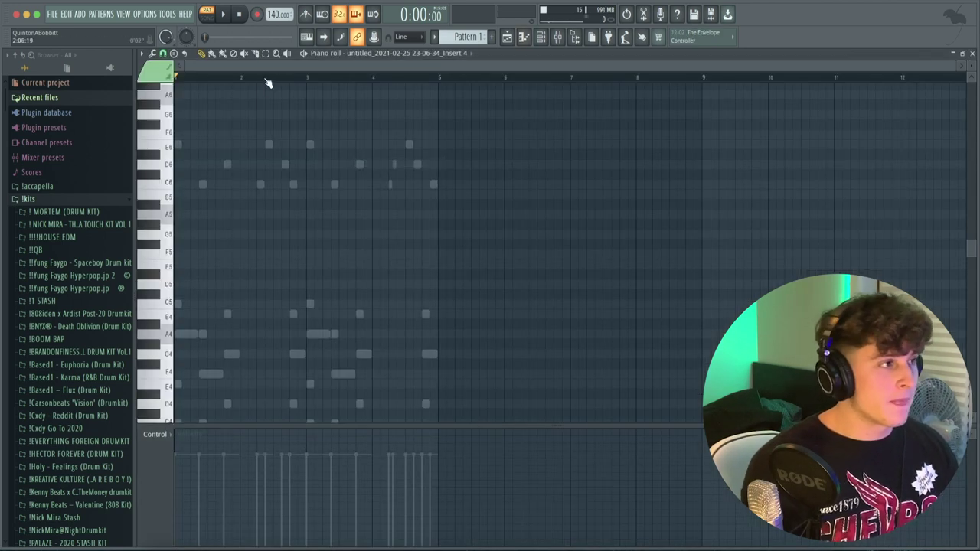
left_click_drag(209, 286, 145, 303)
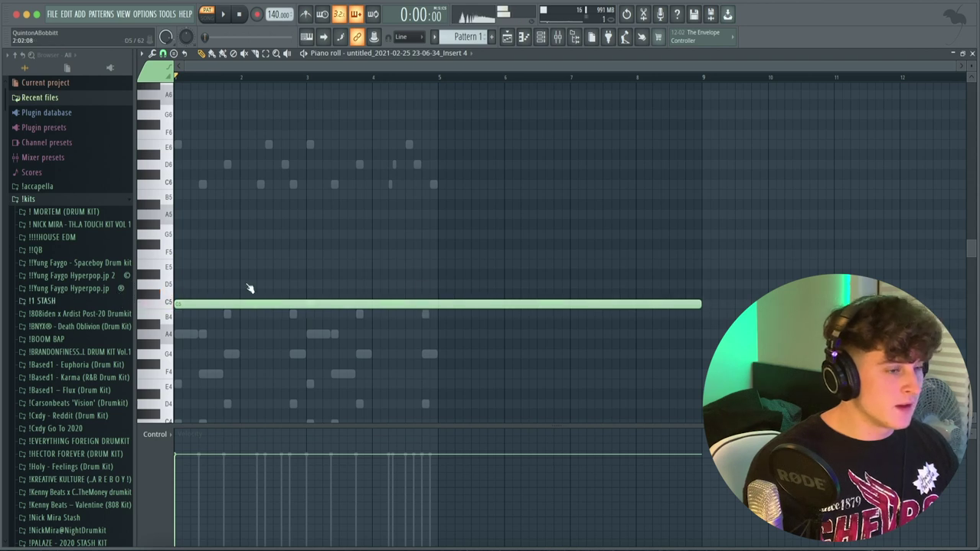
left_click_drag(177, 443, 178, 299)
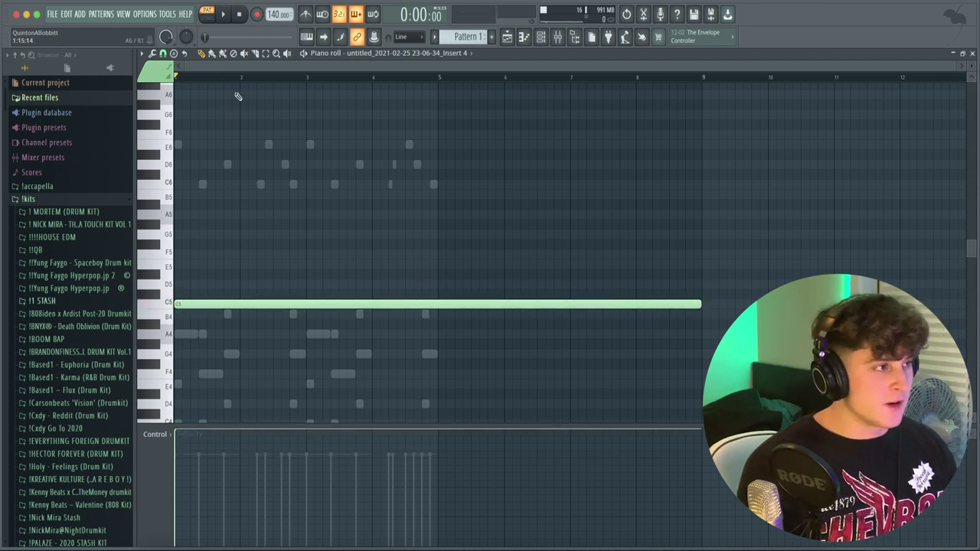
Play back the long C5 note to hear the rendered sample in the sampler channel
key("space")
key("space")
key("F6")
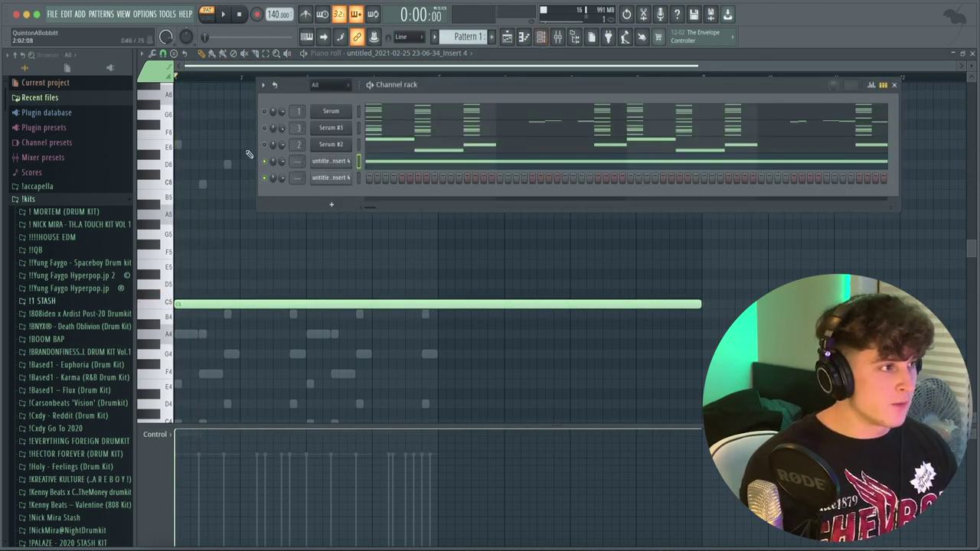
key("F6")
key("space")
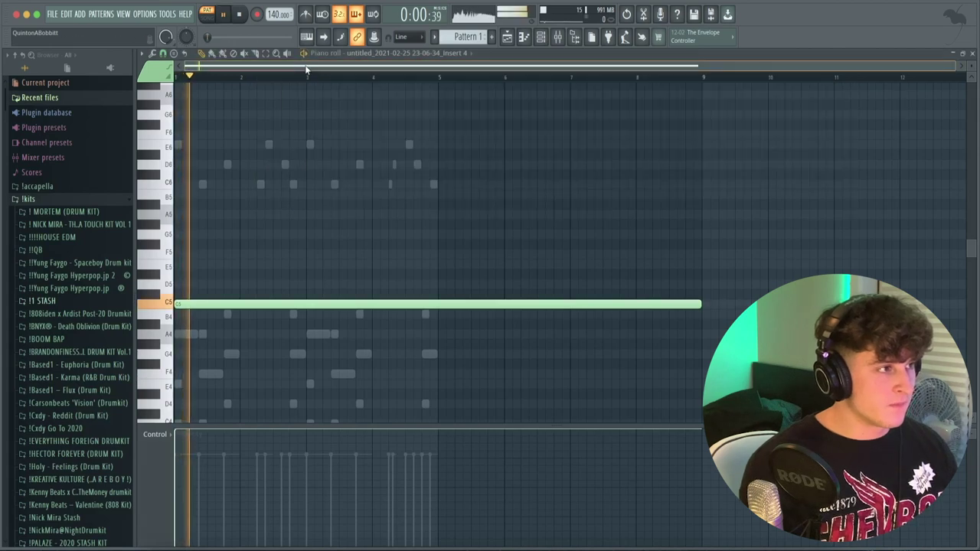
scroll(251, 67, "up", 3)
key("space")
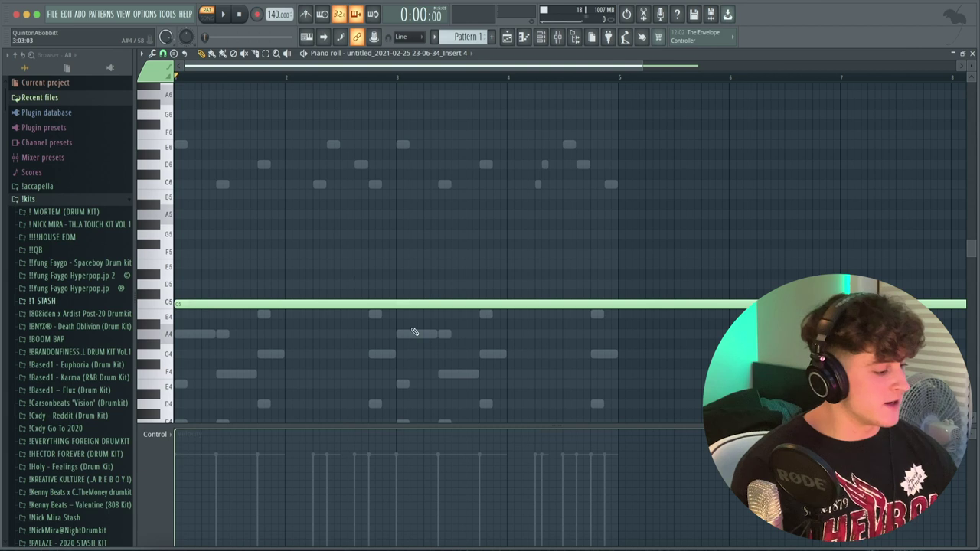
Add one-step slide notes at A5, D6 and C6 in bar 1 above the long C5 note
left_click(234, 215)
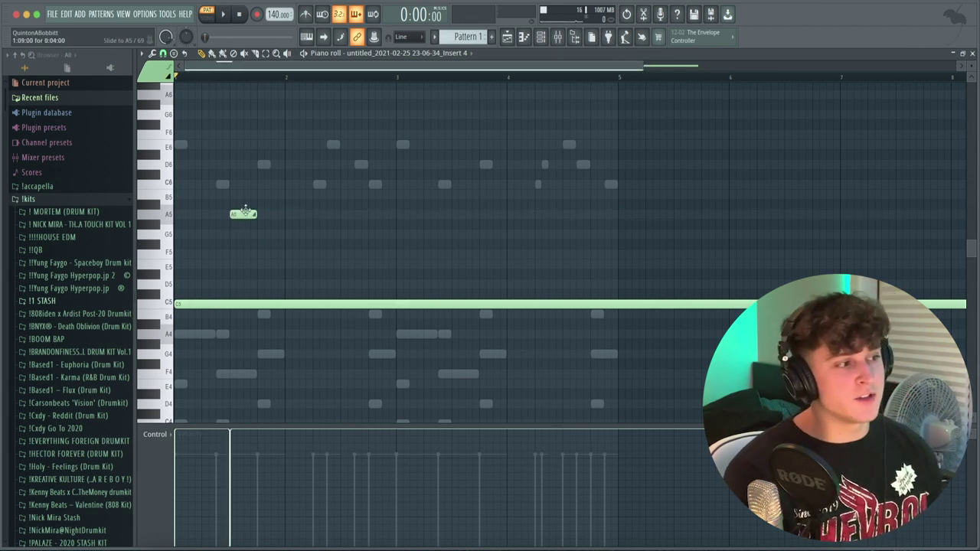
scroll(303, 66, "up", 2)
left_click_drag(303, 66, 260, 66)
key("space")
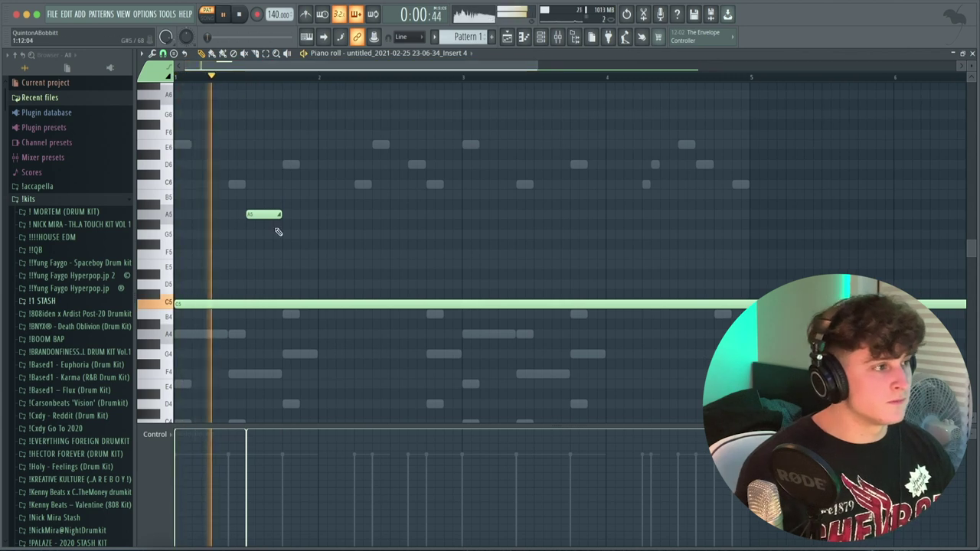
left_click_drag(277, 221, 254, 217)
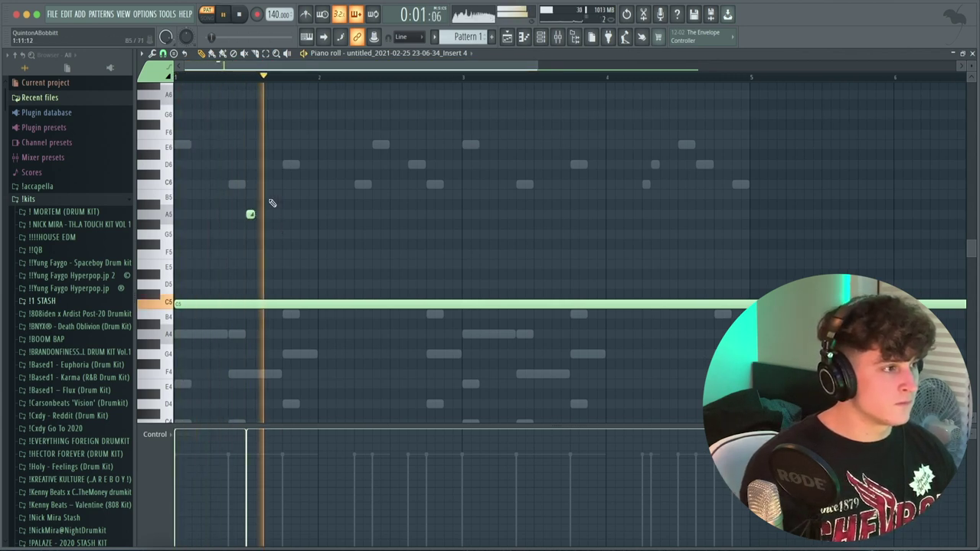
left_click(286, 165)
left_click(304, 184)
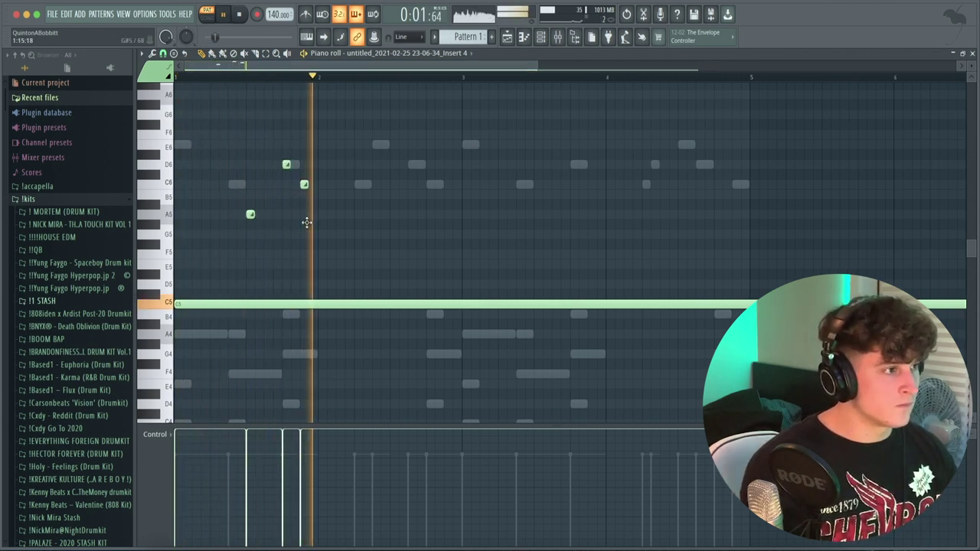
Add slide notes at B5, E6 and D6 in bar 2, end the bar with a C5 slide note, and play the phrase back
left_click(340, 194)
key("space")
left_click(376, 144)
left_click(412, 164)
key("space")
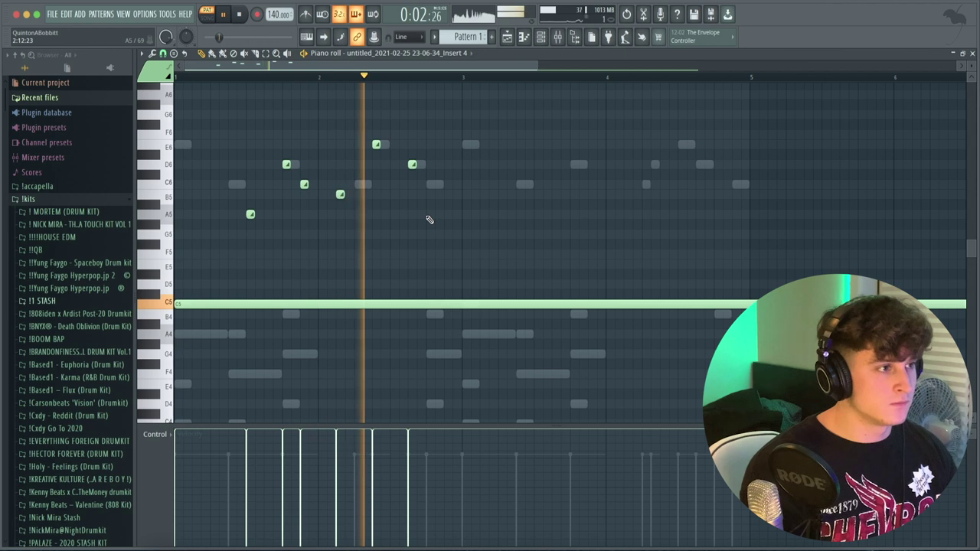
key("space")
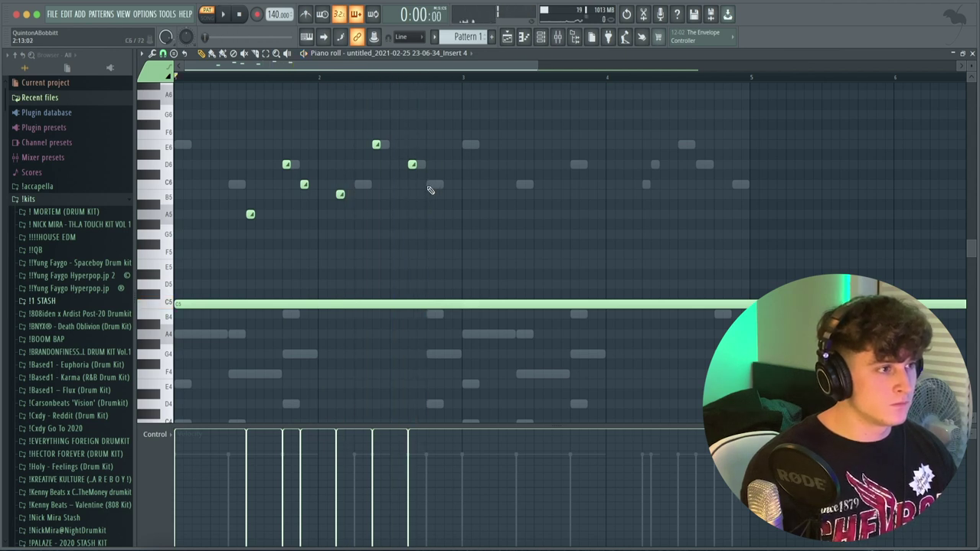
left_click_drag(442, 215, 444, 305)
key("space")
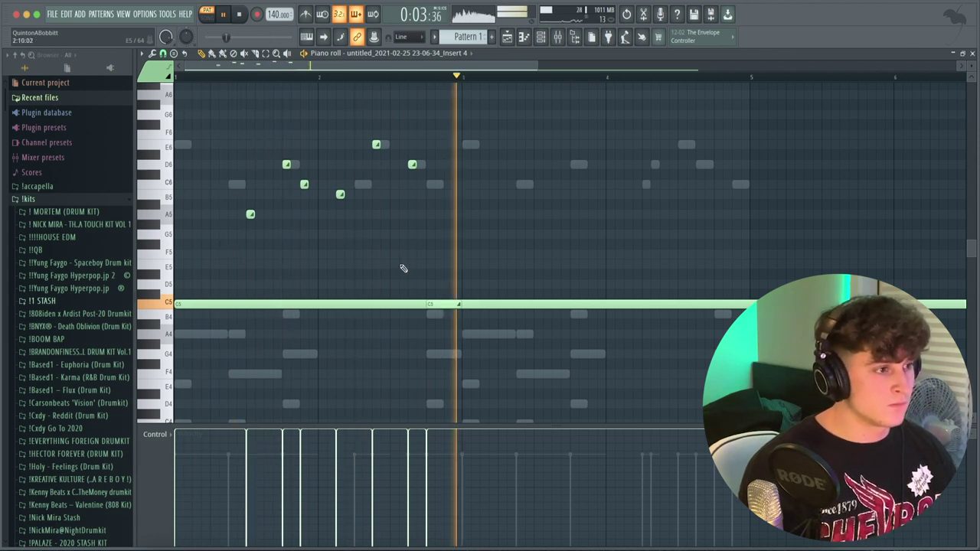
Raise the A5 slide note at the start of bar 4 to B5
scroll(367, 85, "down", 3)
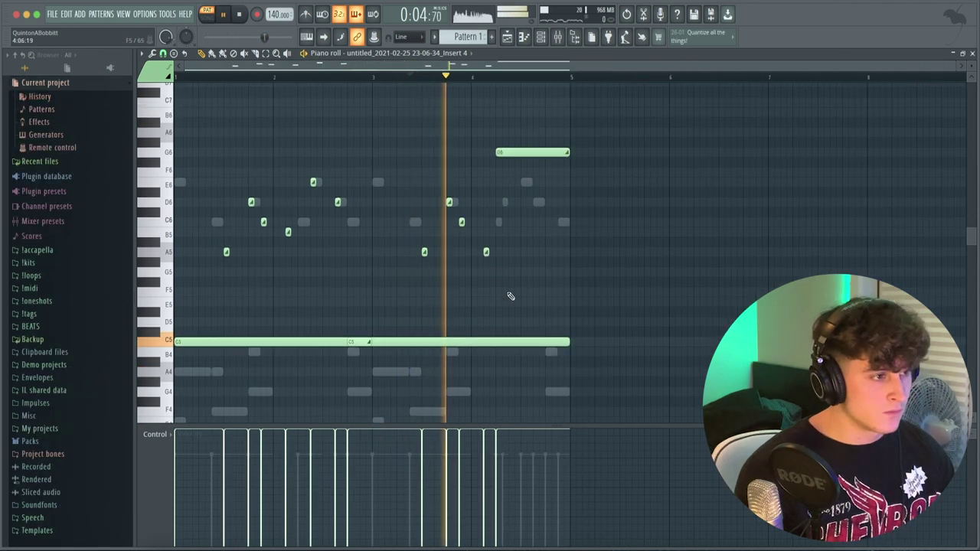
left_click_drag(485, 252, 483, 222)
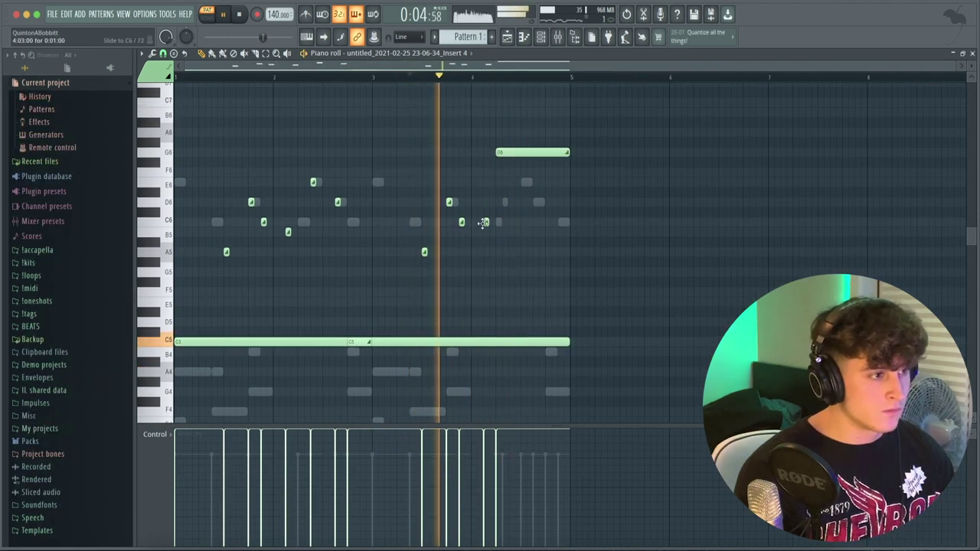
left_click(485, 231)
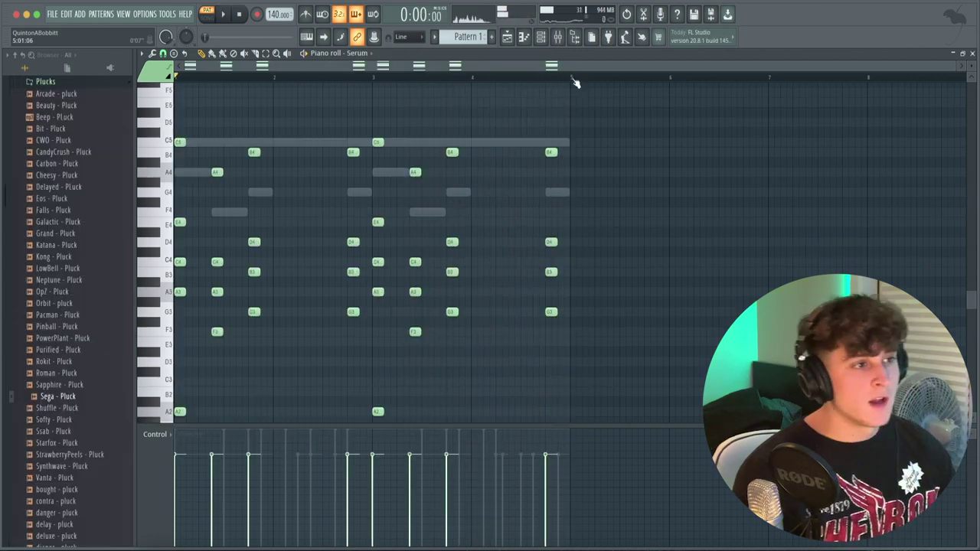
Duplicate each channel's four bars of notes so that bars 5–8 repeat bars 1–4
key("ctrl+a")
key("ctrl+b")
key("Down")
key("ctrl+a")
key("ctrl+b")
key("Down")
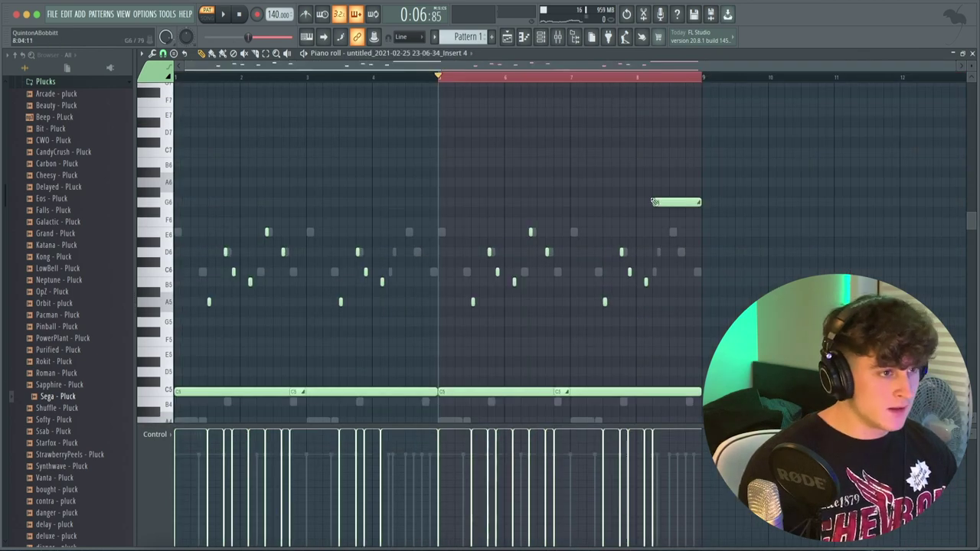
Lengthen the final G6 slide note so it starts at bar 8, removing the short B5 slide note it replaces
left_click_drag(655, 202, 648, 201)
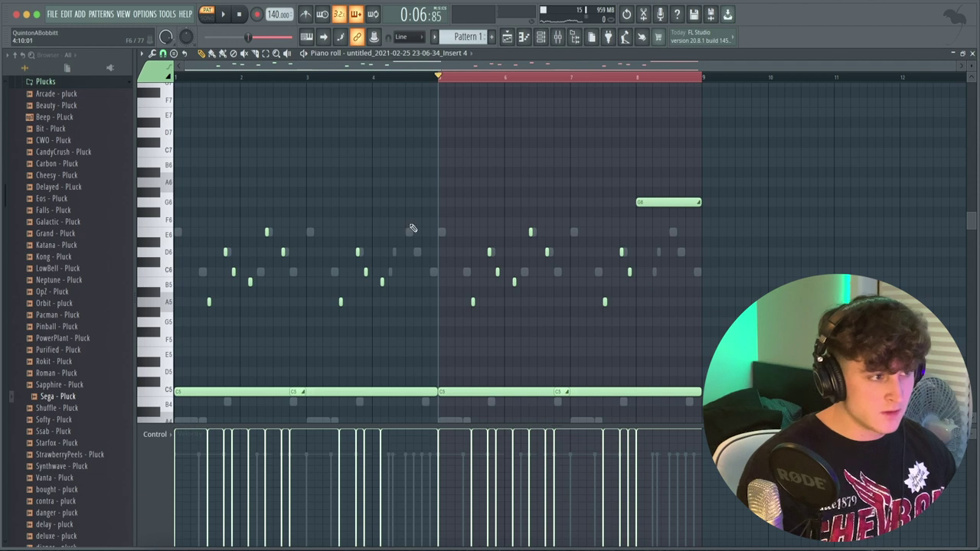
left_click(342, 80)
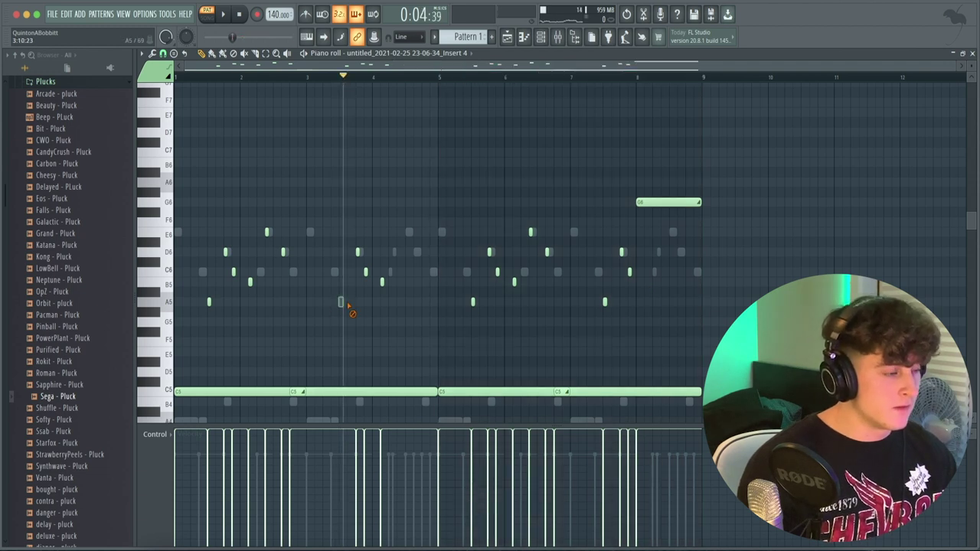
Copy the slide notes of bars 1–2 over bars 3–4 and play back the eight-bar pattern
left_click_drag(314, 331, 184, 189)
left_click_drag(208, 302, 341, 305)
right_click(306, 334)
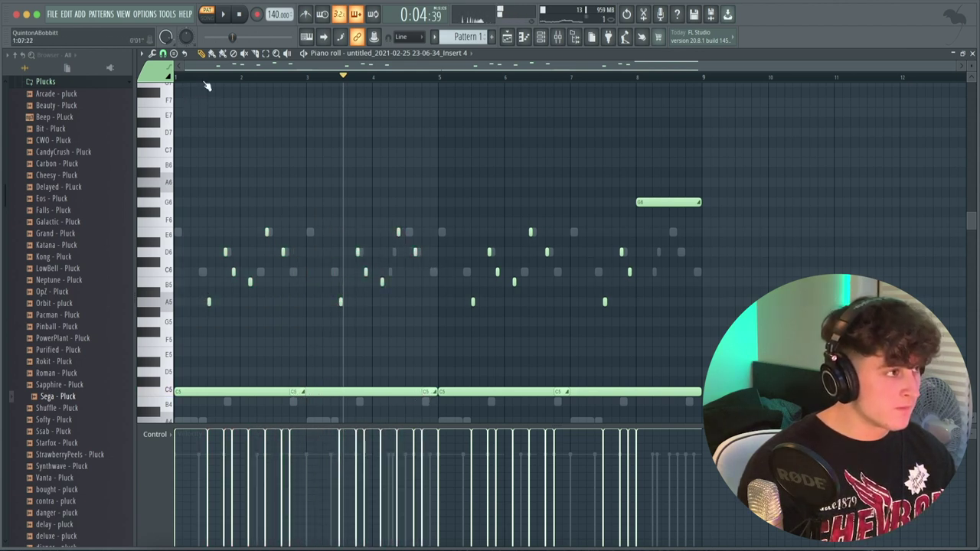
key("space")
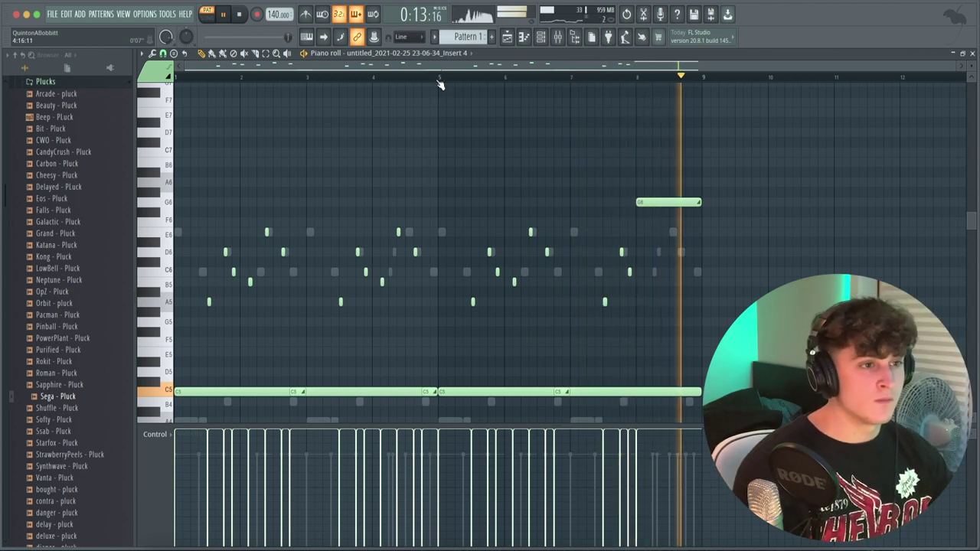
key("space")
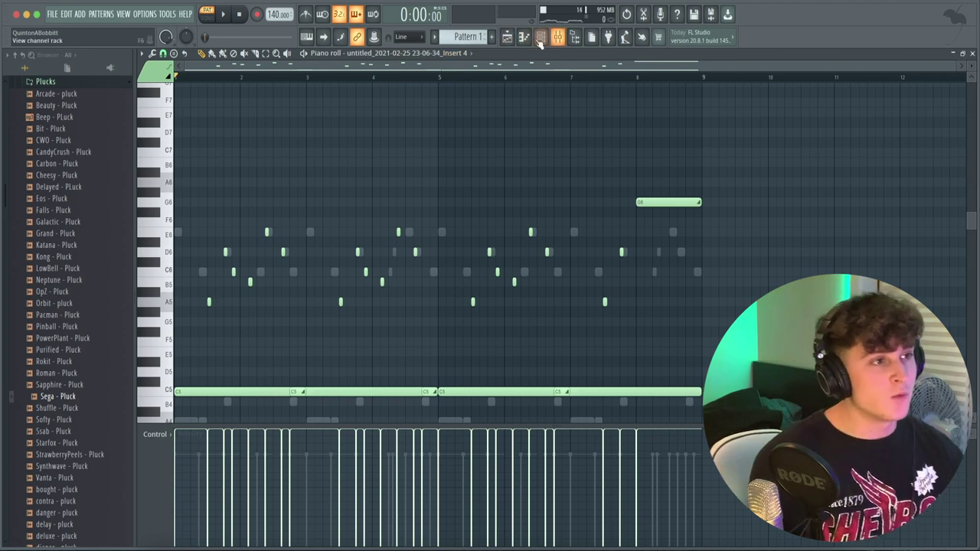
Arm mixer Inserts 1 to 4 and render them in Pattern mode, with Cut remainder tails, as 32Bit float stereo WAV files
left_click(563, 41)
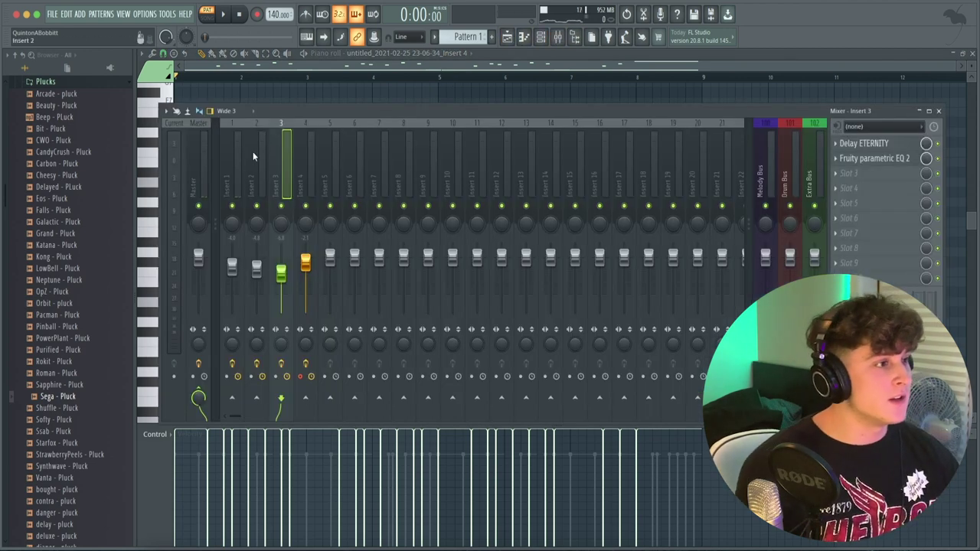
key("F6")
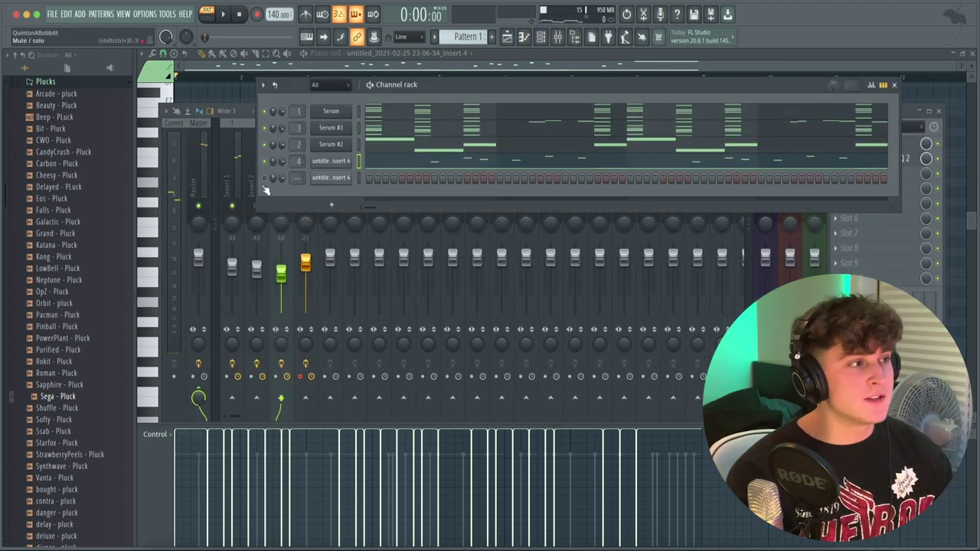
left_click(239, 100)
left_click(557, 37)
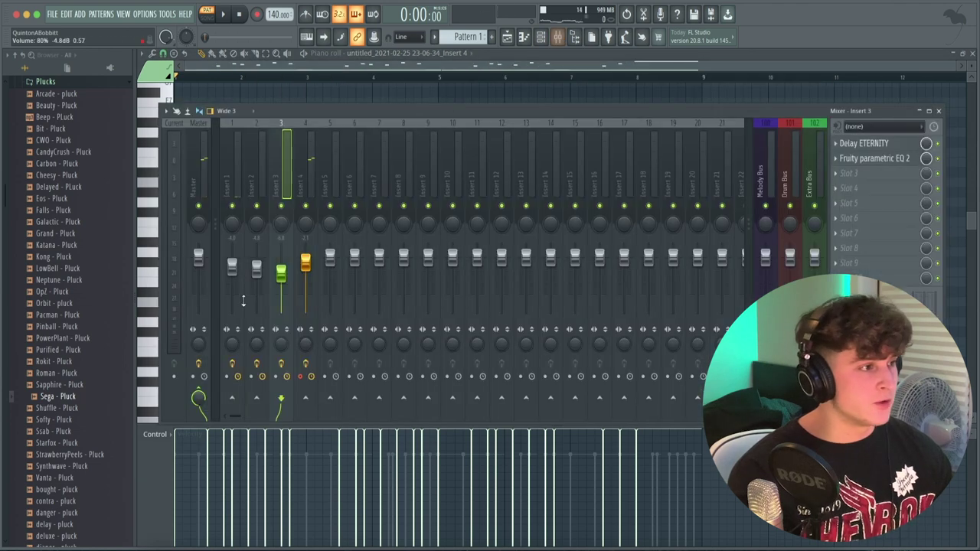
left_click_drag(239, 182, 311, 190)
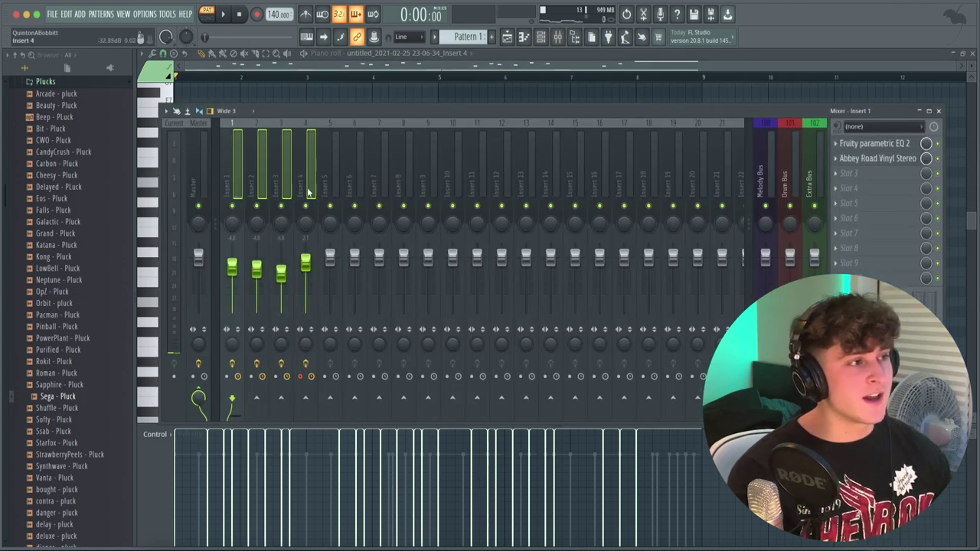
left_click(252, 376)
left_click(276, 376)
key("ctrl+alt+r")
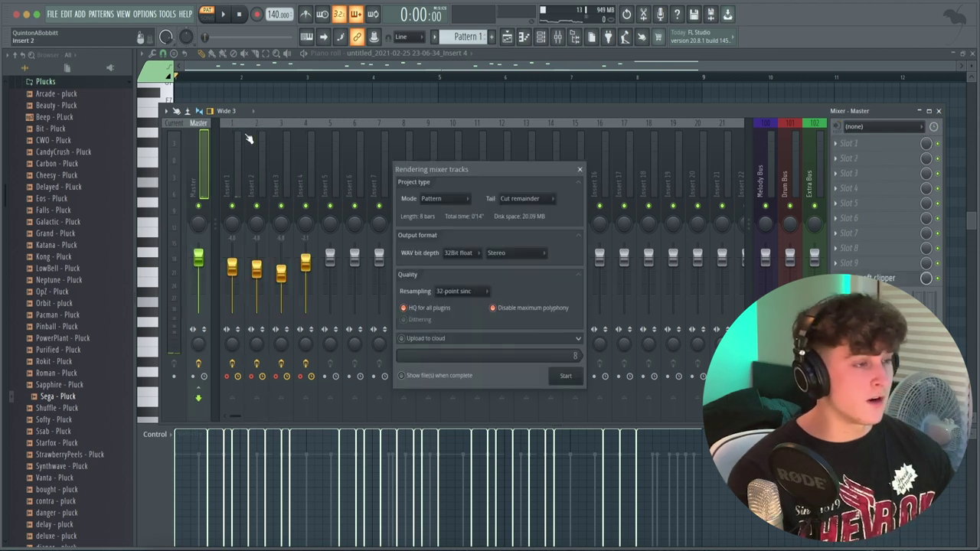
left_click(564, 376)
Place the four newly rendered Insert clips at bar 1 on playlist tracks 1 to 4 and play them back
left_click(178, 162, "shift")
left_click_drag(176, 146, 317, 83)
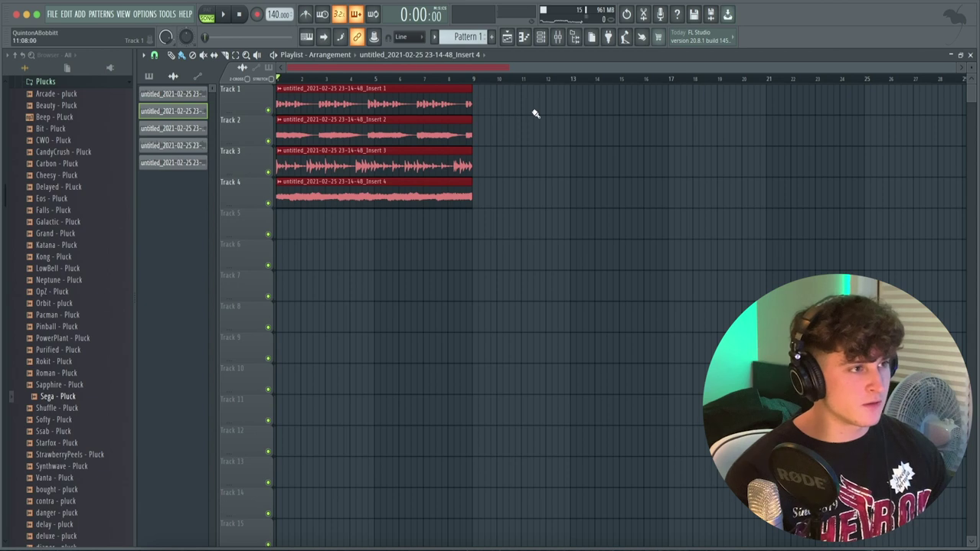
key("space")
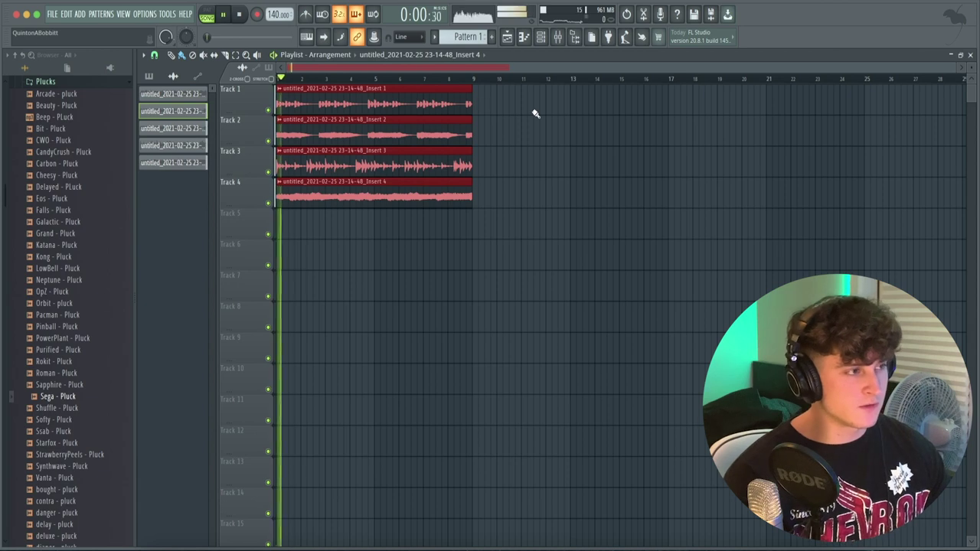
Reorder the clips on tracks 1–4 as Insert 1, 3, 4 and 2, and adjust the Insert 2 clip's target mixer track
left_click(569, 248, "ctrl")
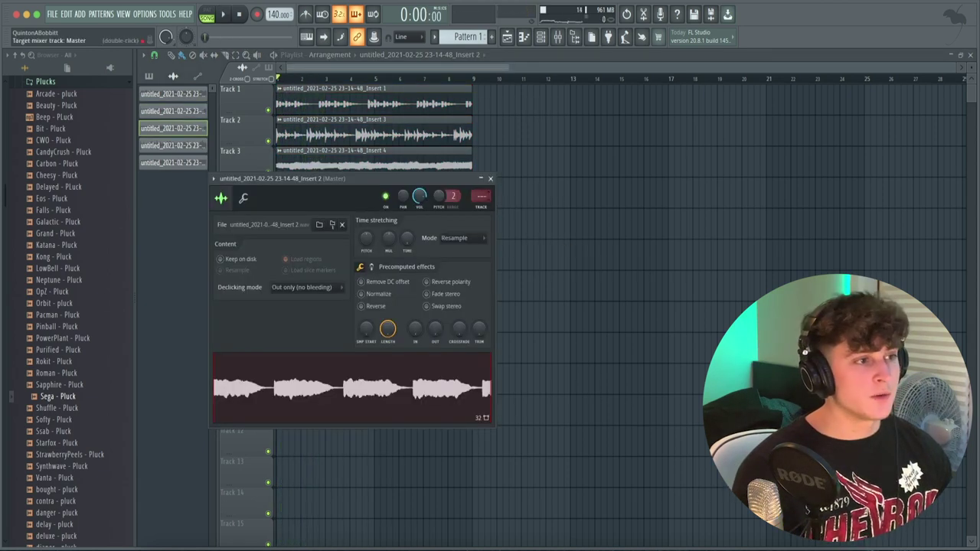
left_click_drag(480, 196, 481, 169)
left_click(490, 178)
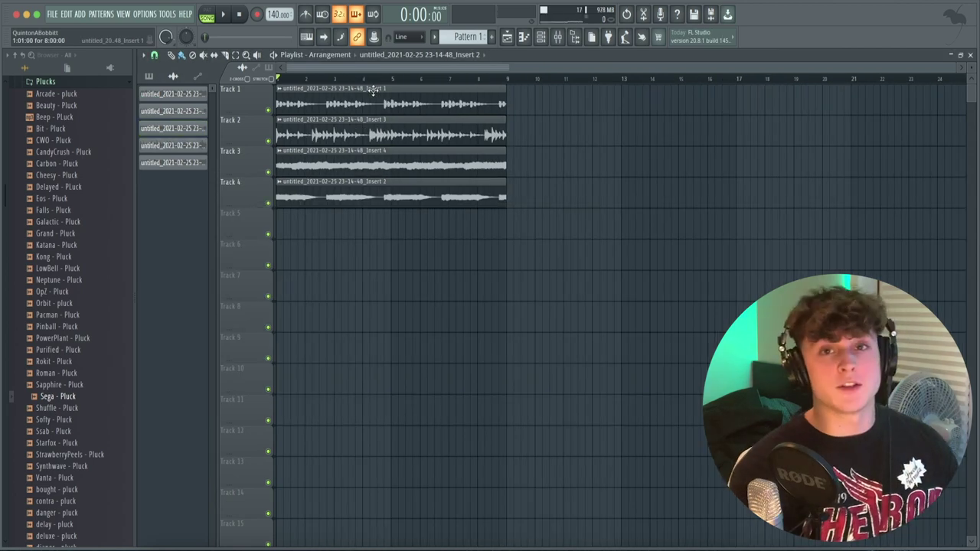
Select all four stem clips and duplicate them six times, filling the playlist up to bar 57
left_click_drag(553, 238, 313, 71)
key("ctrl+b")
key("ctrl+b")
key("ctrl+b")
key("ctrl+b")
key("ctrl+b")
key("ctrl+b")
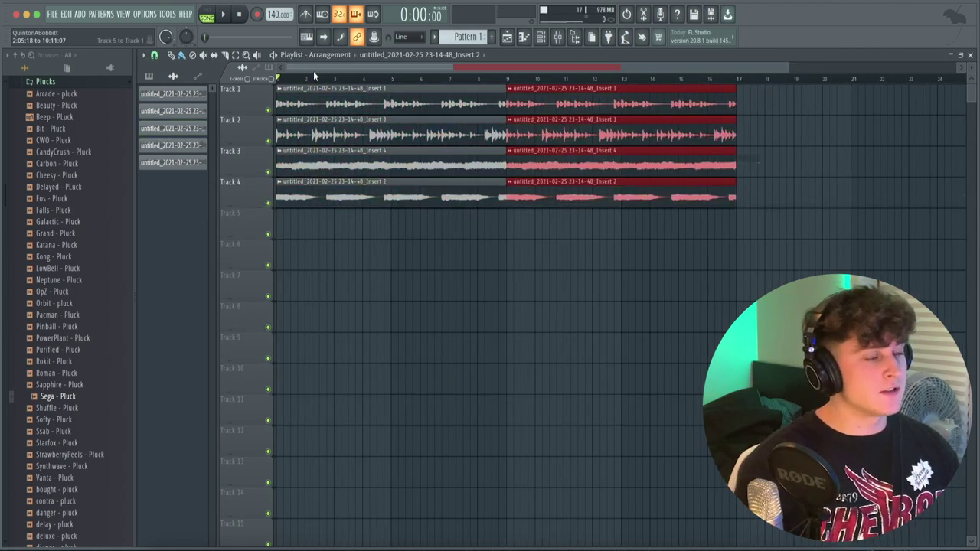
Play back the start of the duplicated arrangement
scroll(325, 81, "down", 3)
left_click(324, 81)
key("space")
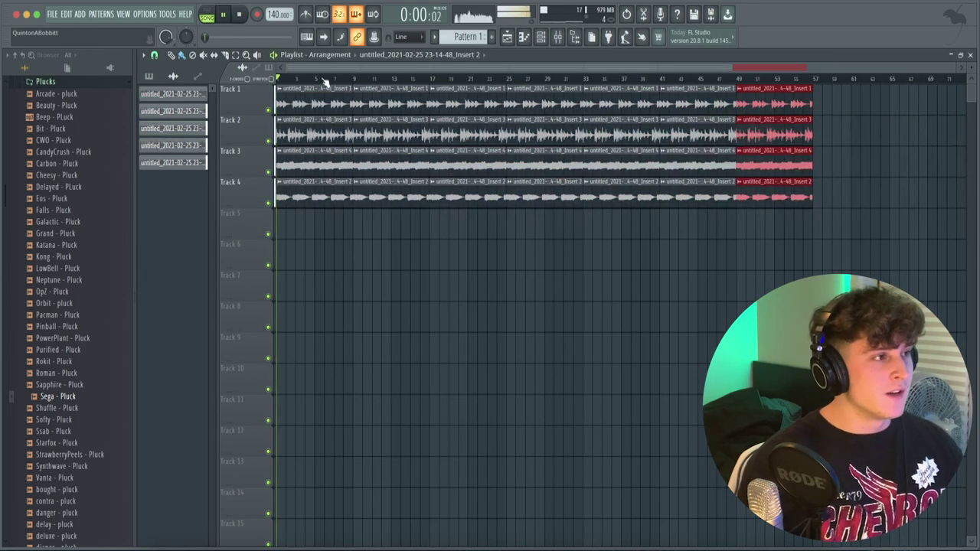
scroll(325, 81, "up", 3)
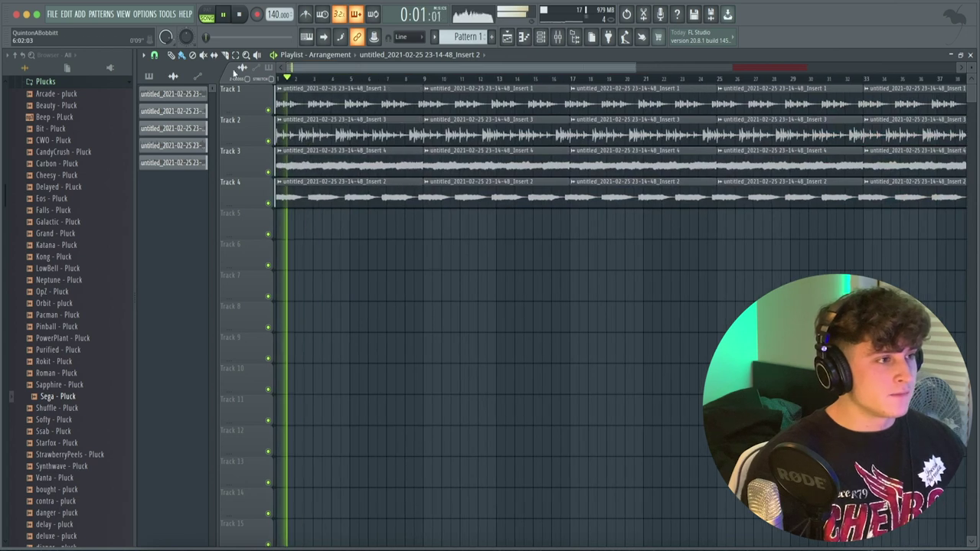
key("space")
Delete the Insert 4 clips across bars 9–24 and the Insert 3 clip at bars 17–24, playing back from bar 9
left_click(423, 79)
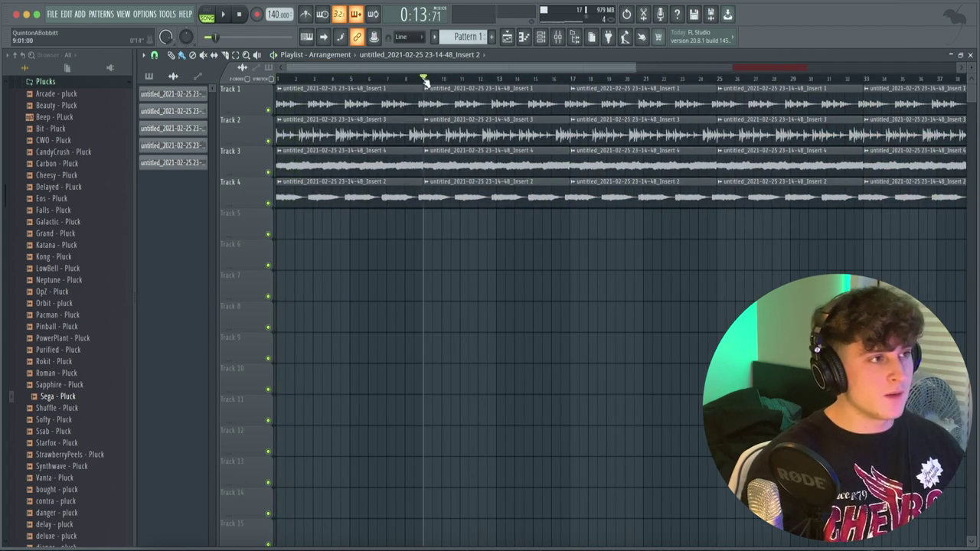
right_click(472, 161)
key("space")
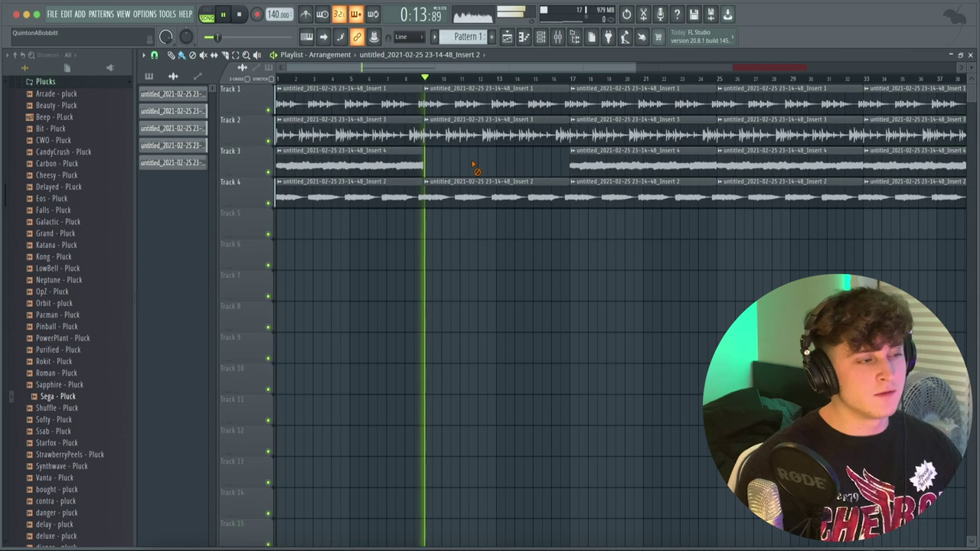
scroll(511, 88, "down", 2)
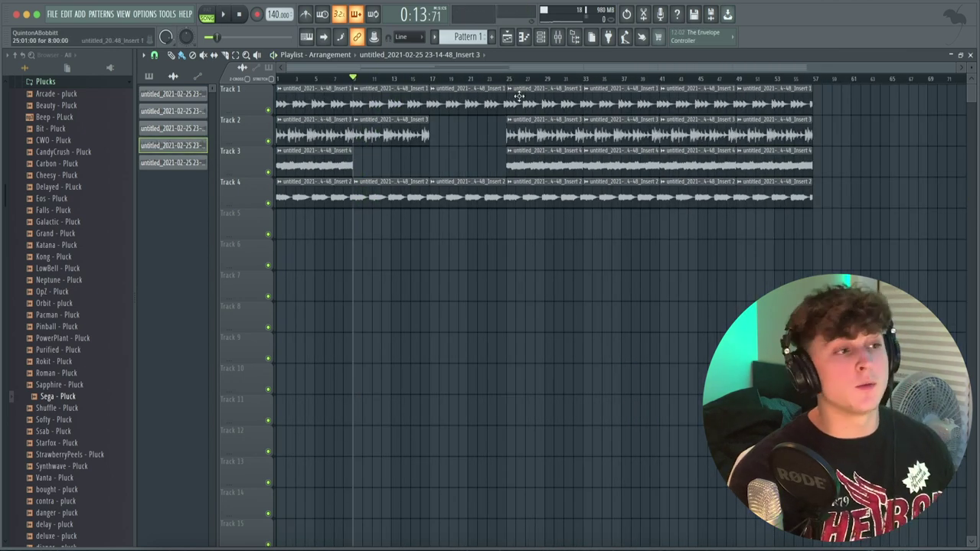
Delete the clips at bars 25–32 on all four tracks and set the playback position to bar 33
left_click_drag(507, 84, 546, 247)
left_click(586, 79)
left_click_drag(600, 67, 648, 57)
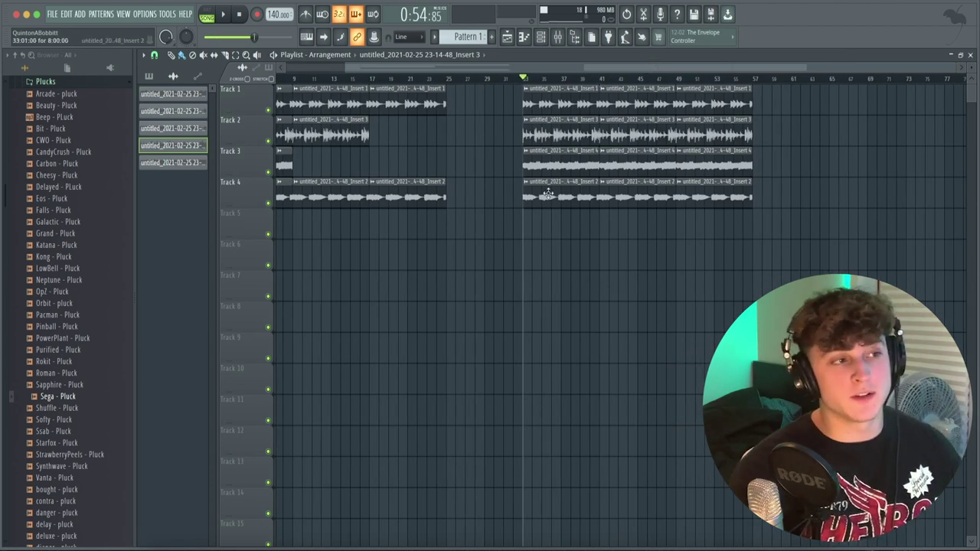
Thin out the remaining clips so Insert 1, 3, 4 and 2 each play alone, starting at bars 33, 41, 49 and 57
left_click_drag(524, 197, 595, 197)
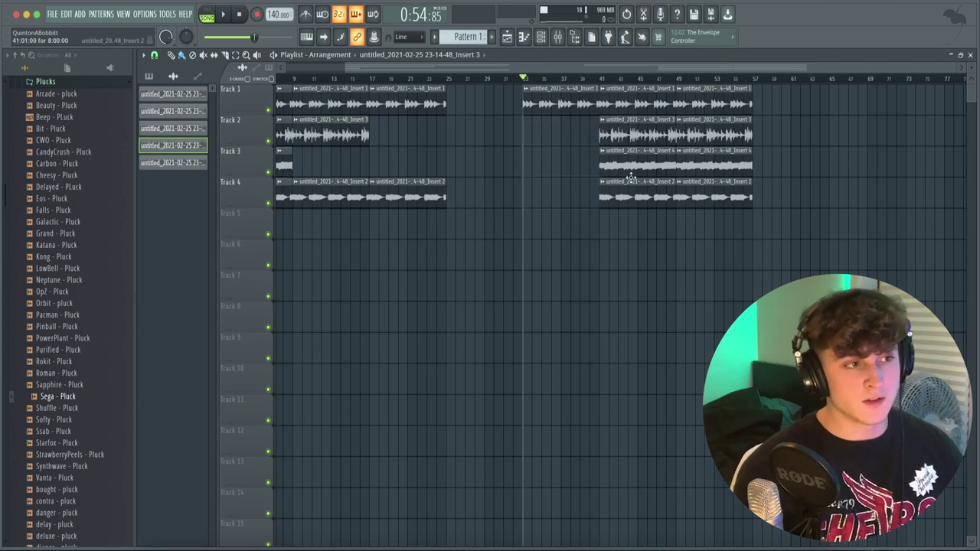
right_click(630, 184)
right_click(630, 159)
right_click(627, 103)
right_click(705, 103)
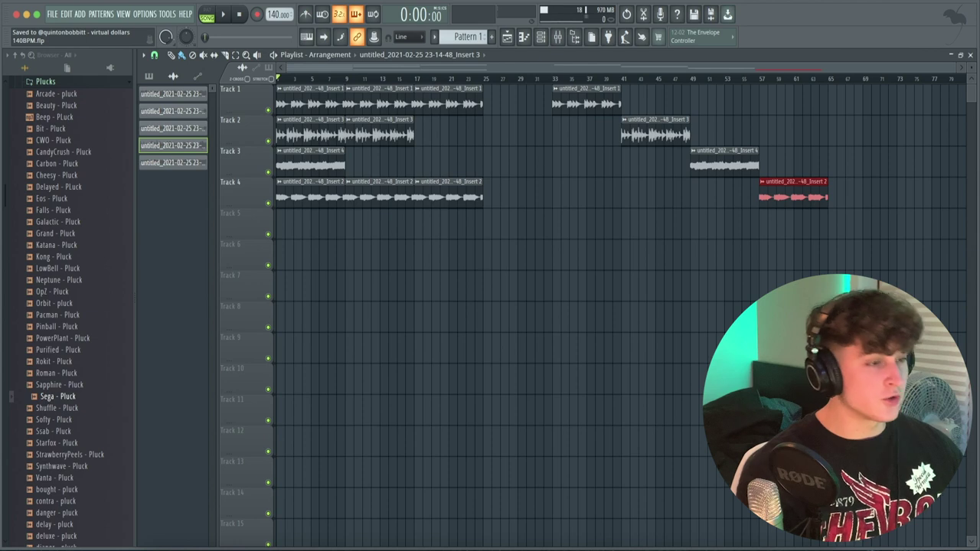
Export the whole arrangement as an audio file named with the "virtual dollars 140BPM" title
key("ctrl+r")
left_click(652, 306)
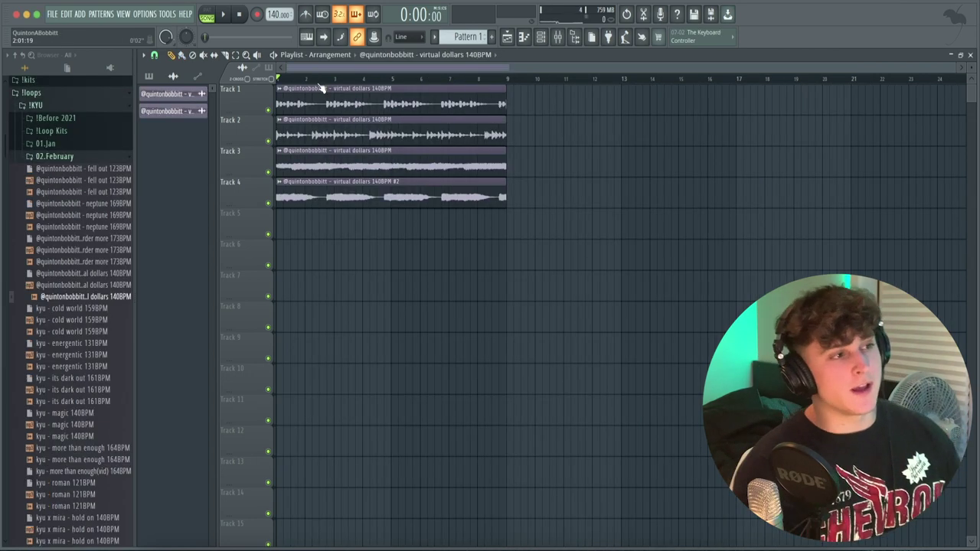
Select the four loop clips on Tracks 1–4 and duplicate them three times to fill bars 9–32
left_click_drag(578, 239, 352, 81)
key("ctrl+b")
key("ctrl+b")
key("ctrl+b")
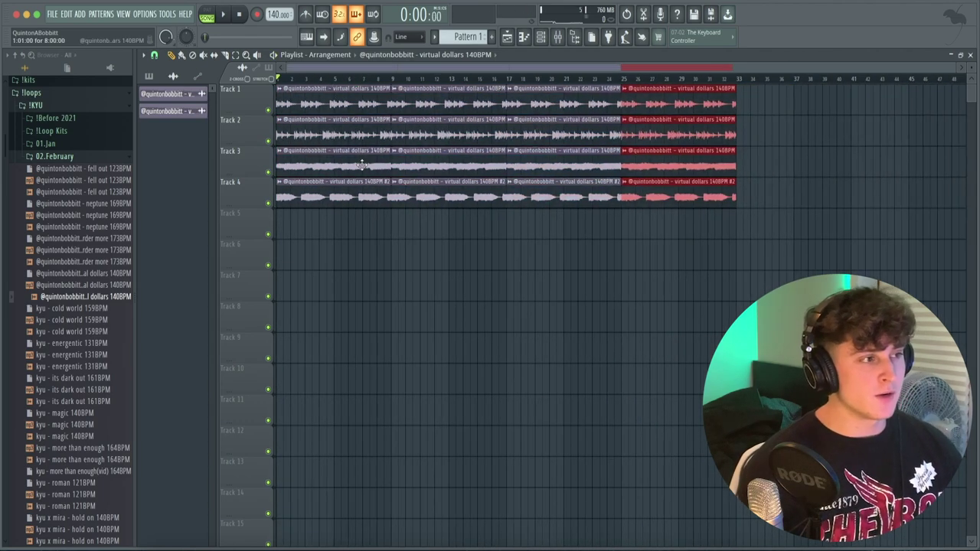
Delete the Track 3 and 4 clips at bars 9–16, the Track 4 clip at bars 17–24, and every clip at bars 25–32
left_click_drag(275, 168, 329, 164)
key("ctrl+z")
left_click_drag(351, 238, 322, 103)
left_click(400, 283, "ctrl")
right_click(465, 201)
right_click(444, 170)
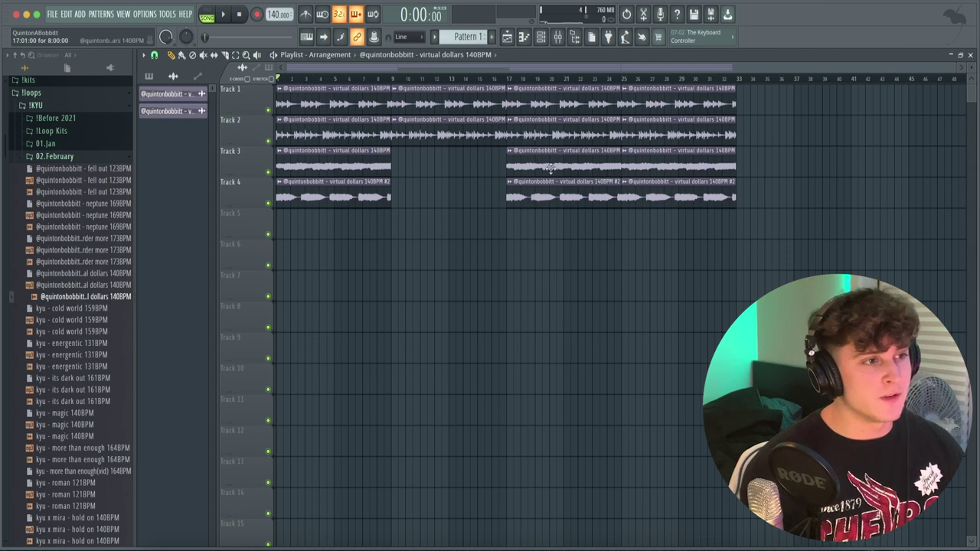
right_click(582, 200)
right_click(660, 140)
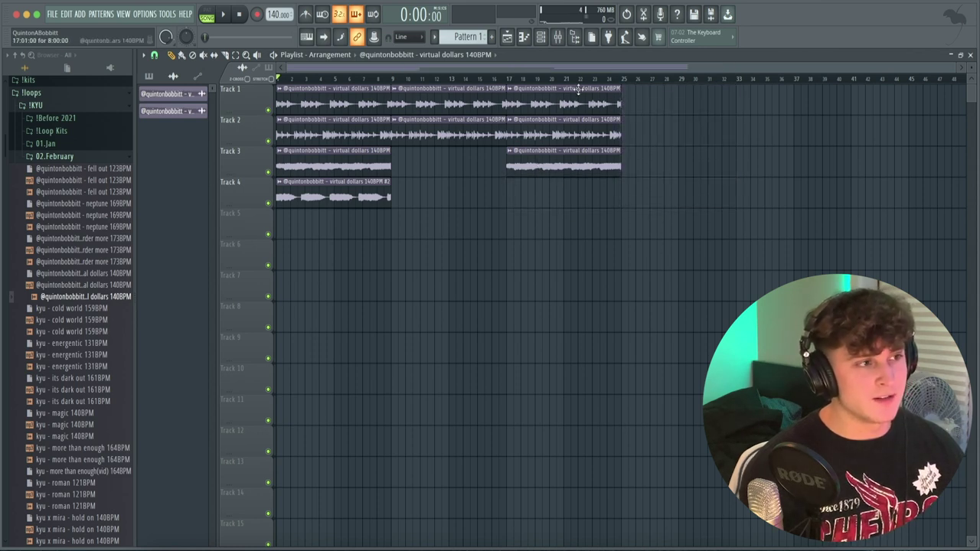
Time-select bars 9–24 and place Pattern 1 on Track 5 across that range
mouse_move(395, 81)
left_mouse_down()
mouse_move(619, 96)
mouse_move(622, 86)
left_mouse_up()
left_click(148, 76)
mouse_move(159, 94)
left_mouse_down()
mouse_move(408, 201)
mouse_move(391, 224)
mouse_move(396, 212)
mouse_move(509, 236)
mouse_move(576, 229)
left_mouse_up()
Open the Channel rack and move the Sampler channel below the two audio clip channels
left_click(542, 37)
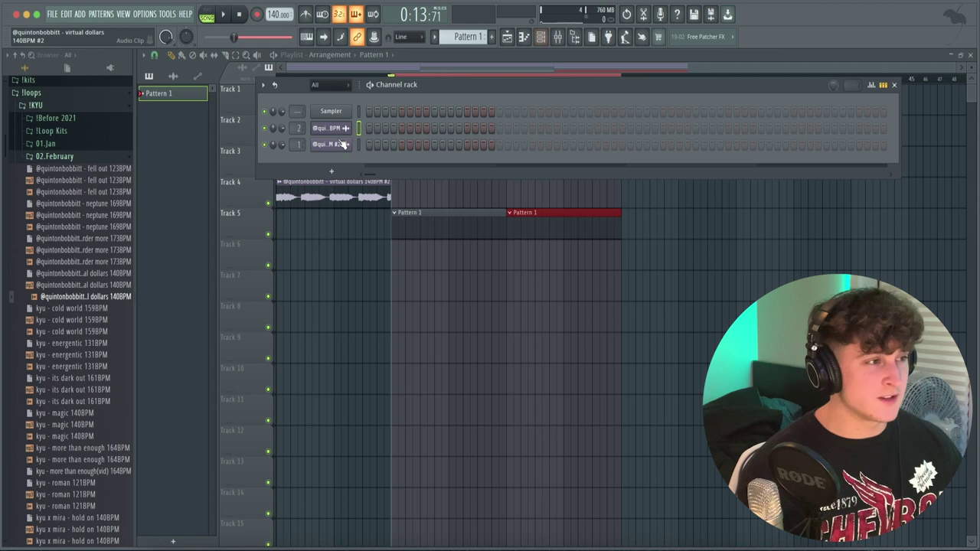
key("alt+Down")
key("alt+Down")
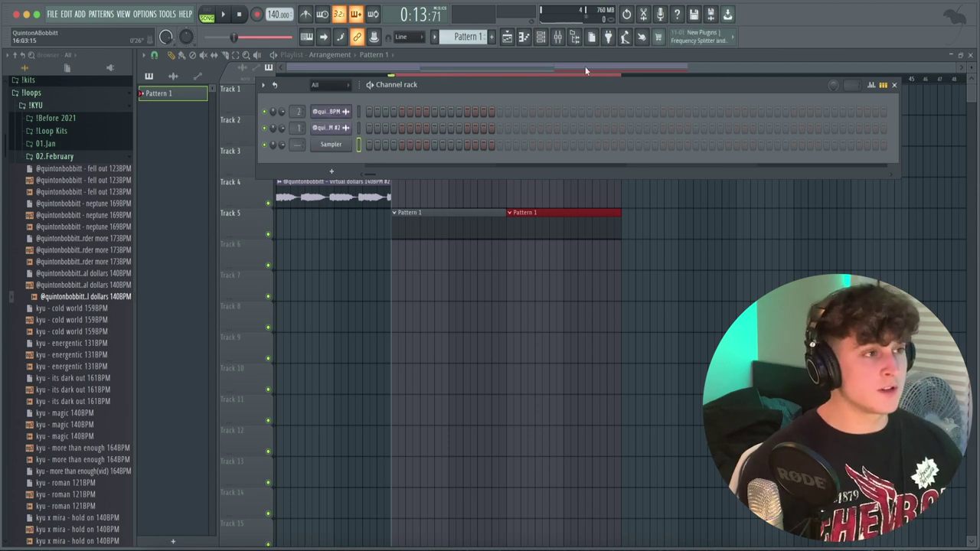
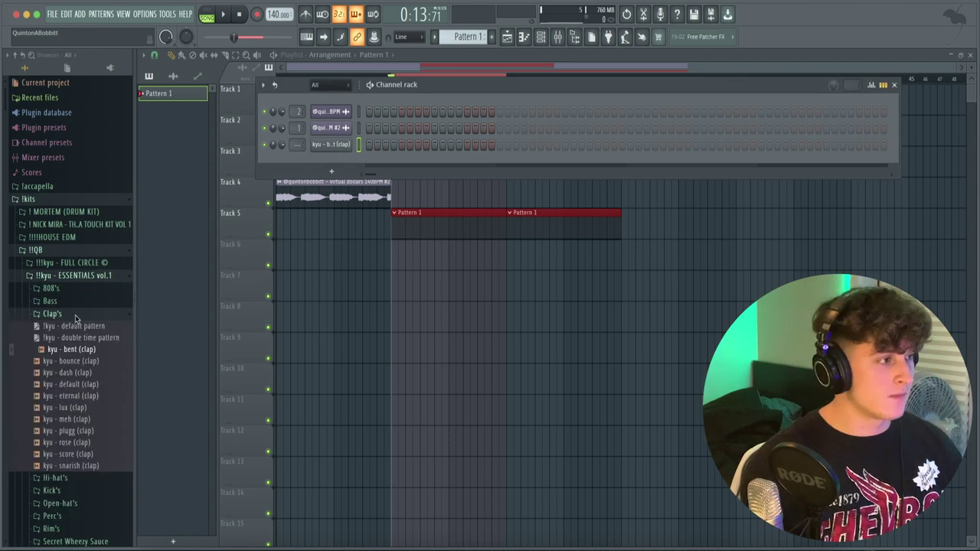
Preview hi-hats from the Hi-hat's folder during playback and add "kyu - hit2 (hh)" as a new channel
key("space")
left_click(55, 315)
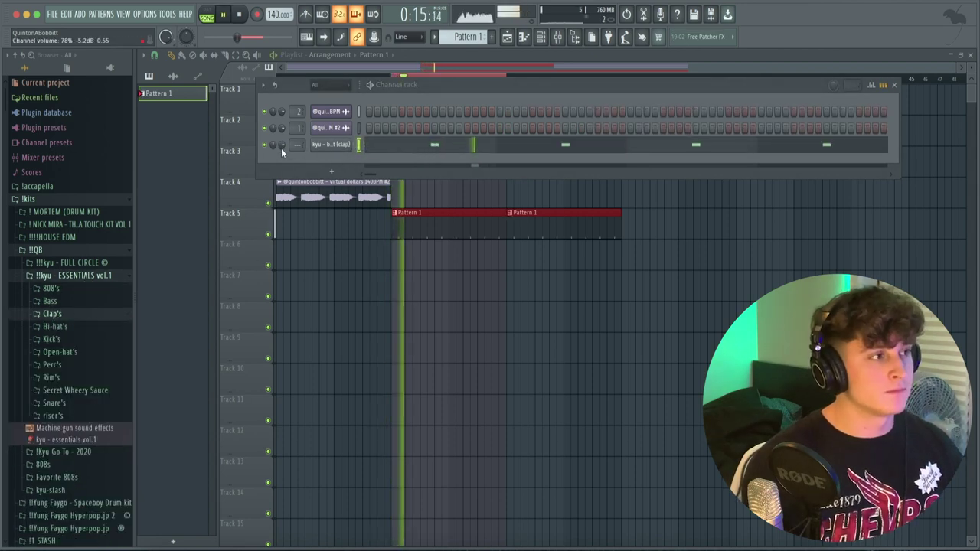
left_click(68, 328)
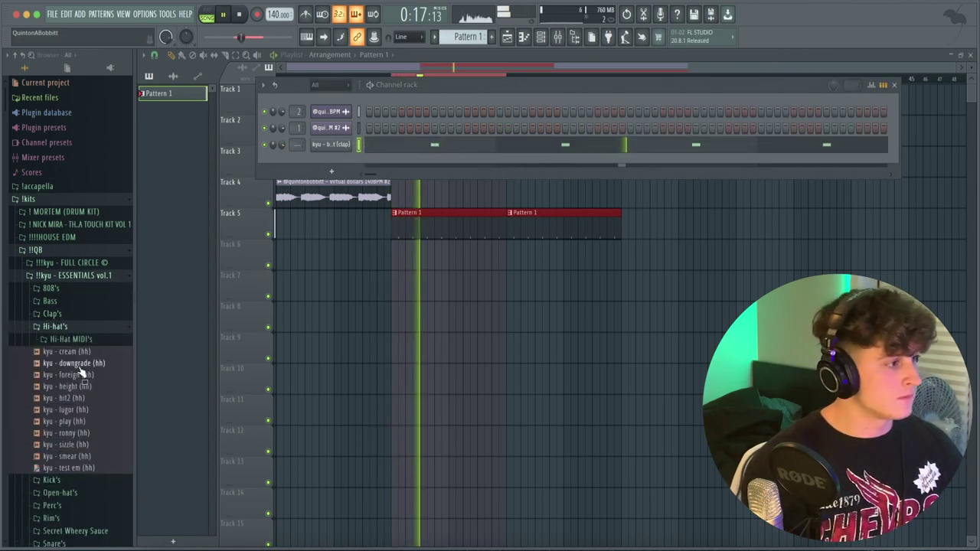
left_click(81, 364)
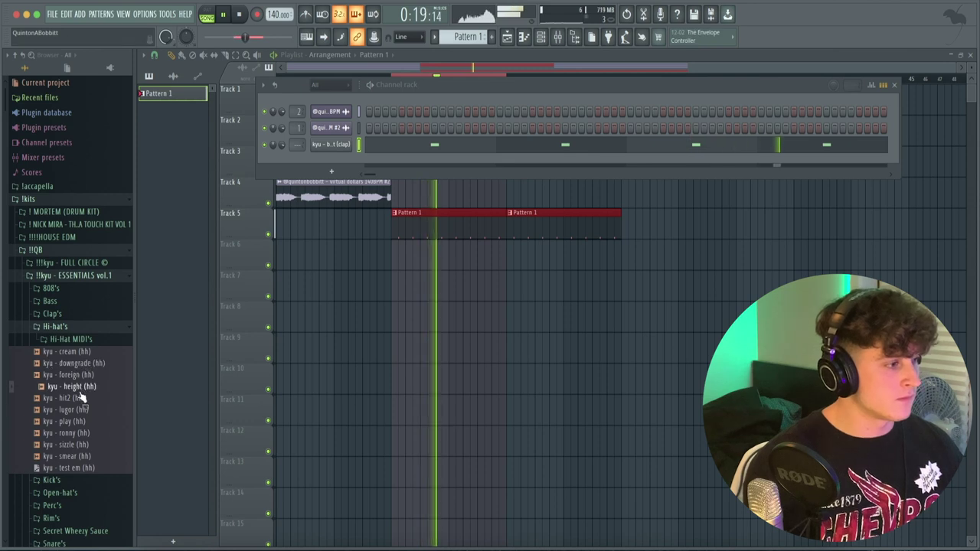
left_click(76, 399)
left_click_drag(77, 398, 344, 161)
Fill the hit2 hi-hat channel on every 2 steps and open its notes in the piano roll for playback
right_click(348, 160)
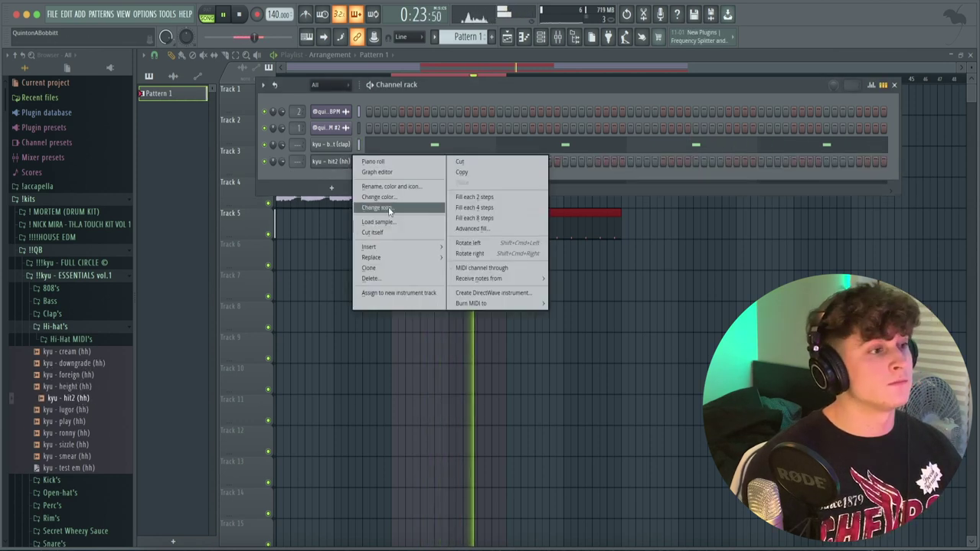
left_click(472, 199)
left_click(318, 163)
left_click_drag(409, 300, 408, 285)
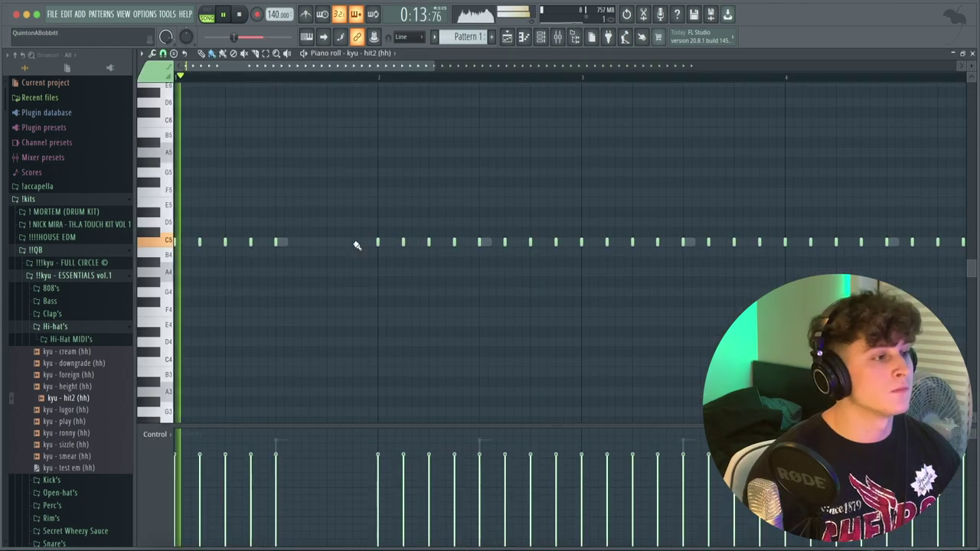
key("space")
Add extra C5 hi-hat notes just before and within bar 2, and move the D5 note in bar 4 slightly later
left_click(352, 242)
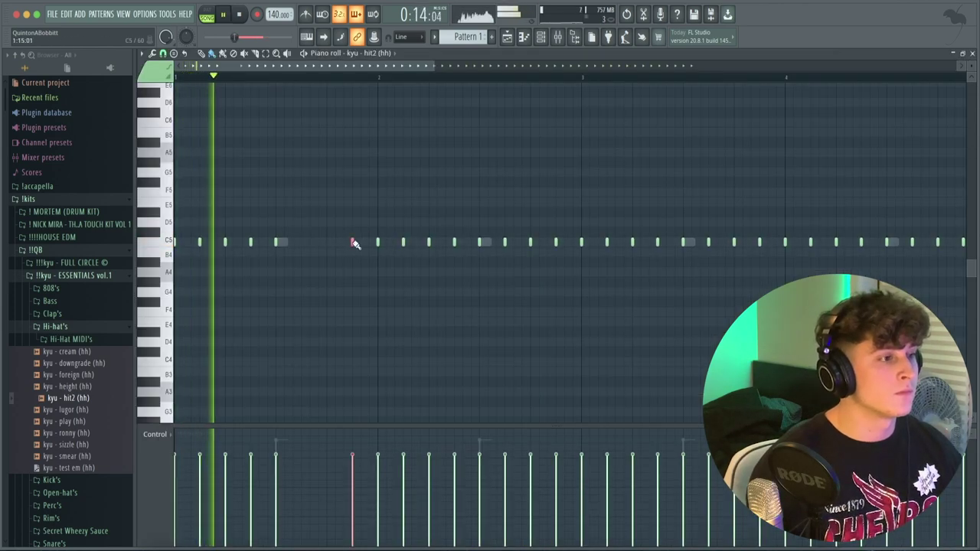
left_click(410, 242)
left_click(420, 242)
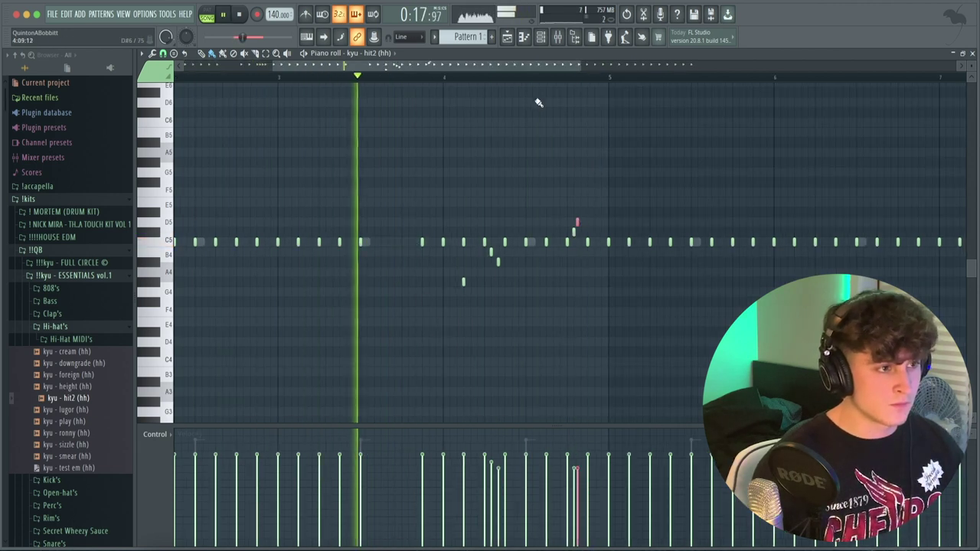
left_click_drag(577, 222, 581, 221)
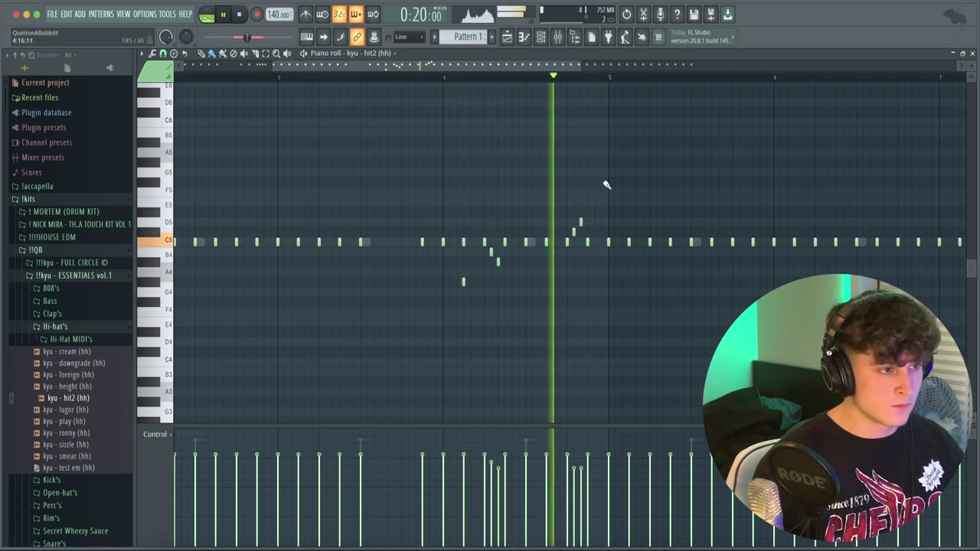
Clear the hi-hat notes in bars 5–8 and duplicate the edited bars 1–4 into that space
scroll(594, 77, "down", 2)
left_click_drag(511, 243, 842, 243)
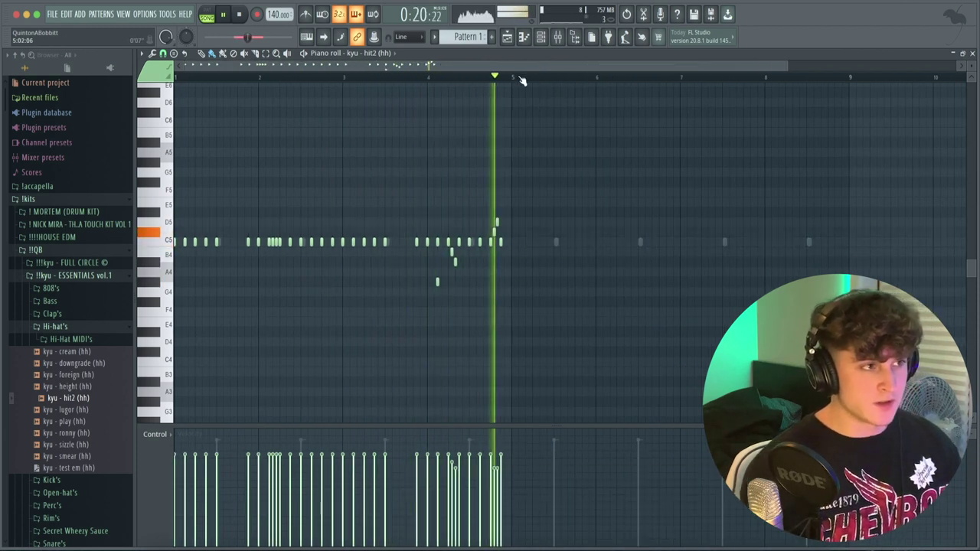
key("ctrl+a")
left_click(163, 54)
left_click(181, 148)
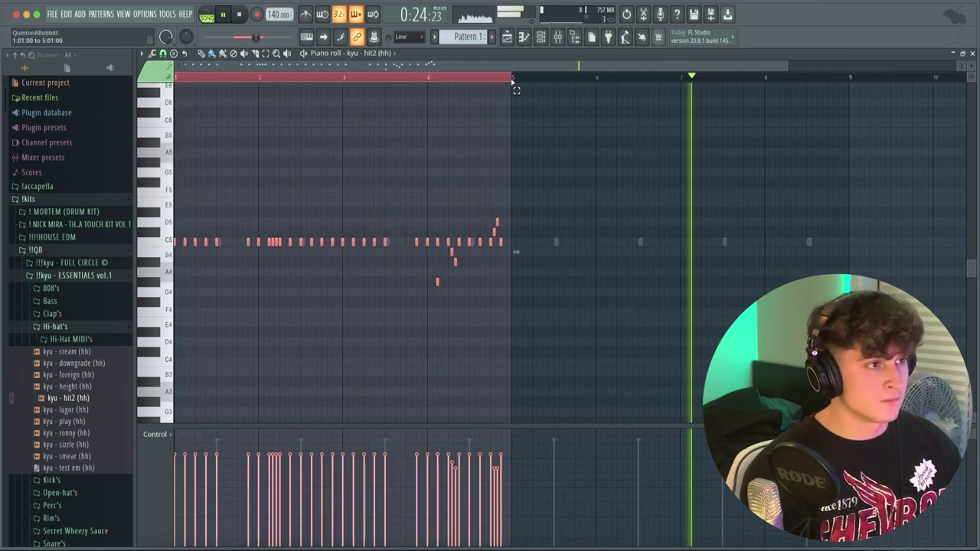
key("ctrl+b")
key("space")
left_click(194, 79, "ctrl")
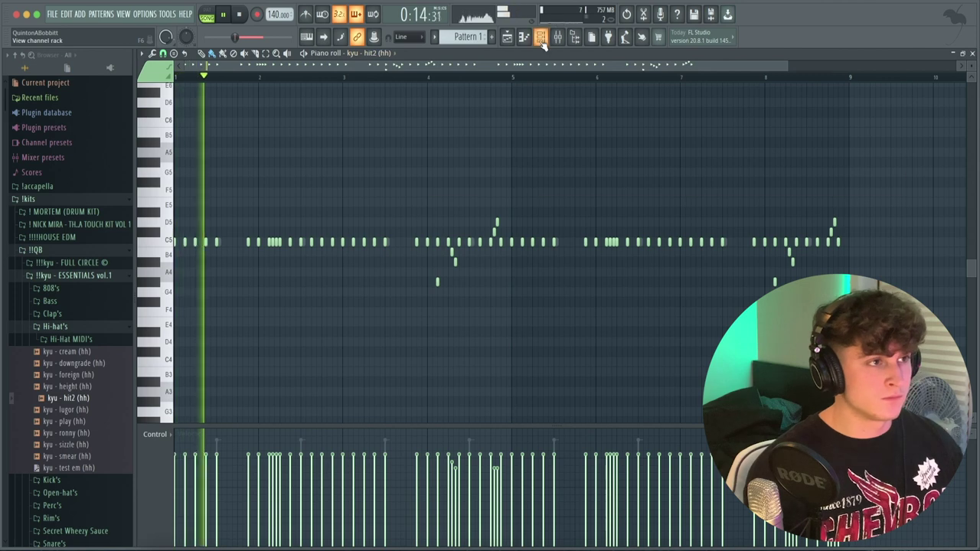
Preview snares from the Snare's folder and add "kyu - plugg (snare)" as a new channel in the Channel rack
left_click(543, 37)
left_click(76, 326)
left_click(77, 402)
scroll(76, 407, "down", 3)
left_click(77, 413)
left_click_drag(77, 418, 329, 192)
Add "kyu - wrld (snare)" as a channel, then place a plugg snare on step 15 and a wrld snare on step 19
left_click(81, 495)
left_click(73, 506)
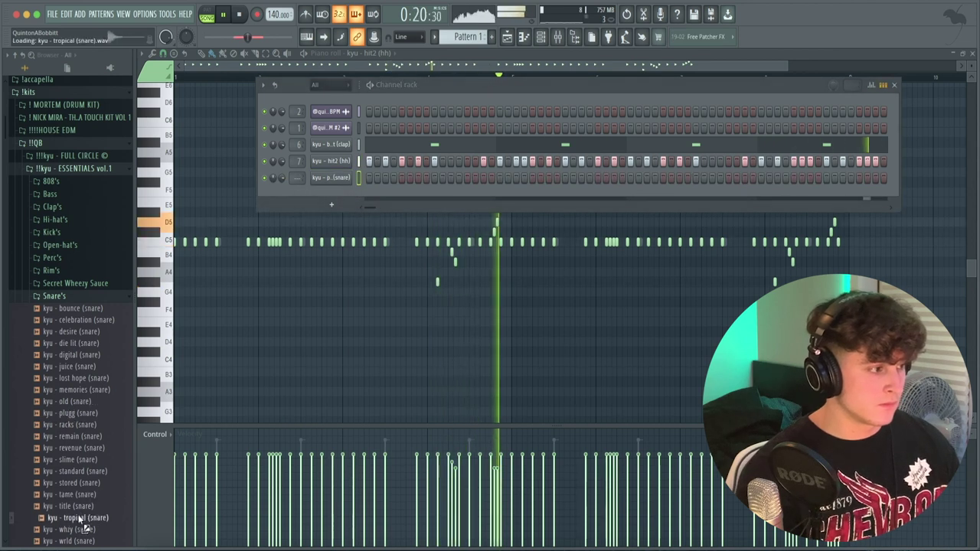
left_click(76, 541)
left_click_drag(77, 541, 341, 191)
left_click(483, 177)
left_click(516, 194)
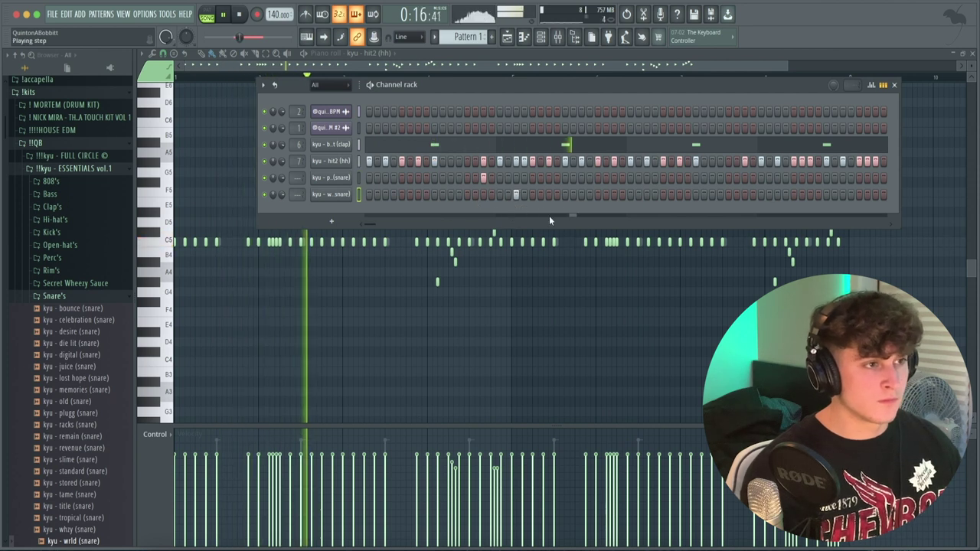
Place plugg snare hits on steps 29 and 30, leaving those wrld snare steps empty, and adjust step 29 in the graph editor
left_click(597, 195)
left_click(604, 194)
right_click(604, 195)
right_click(598, 195)
left_click(598, 178)
left_click(606, 178)
left_click(871, 85)
left_click(597, 227)
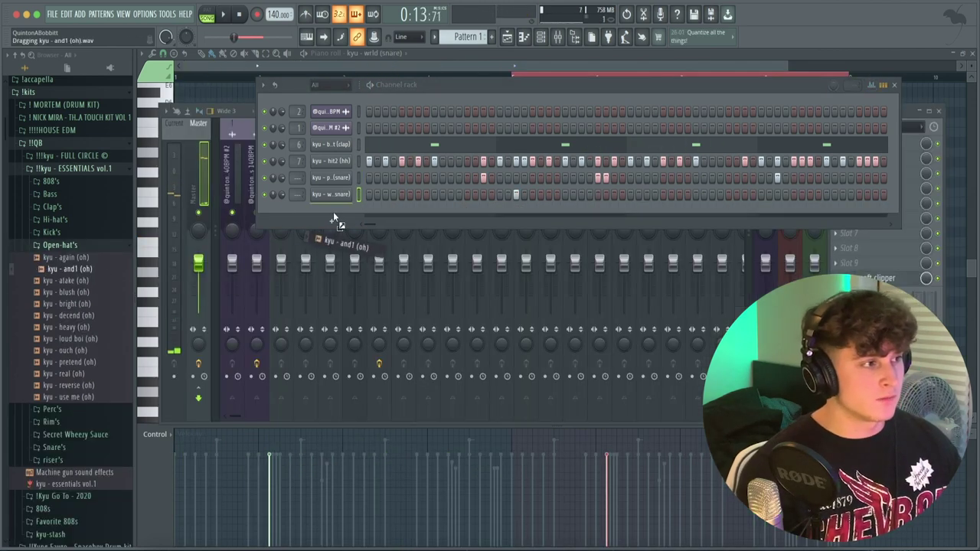
Add the open hat "kyu - and1 (oh)" as a new channel and normalize its sample
left_click_drag(333, 218, 372, 214)
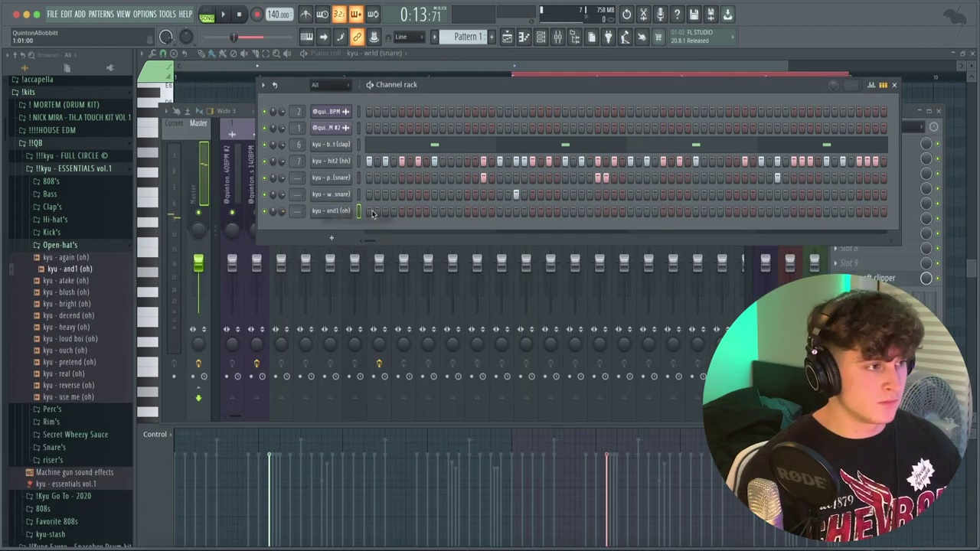
left_click(341, 213)
left_click(375, 309)
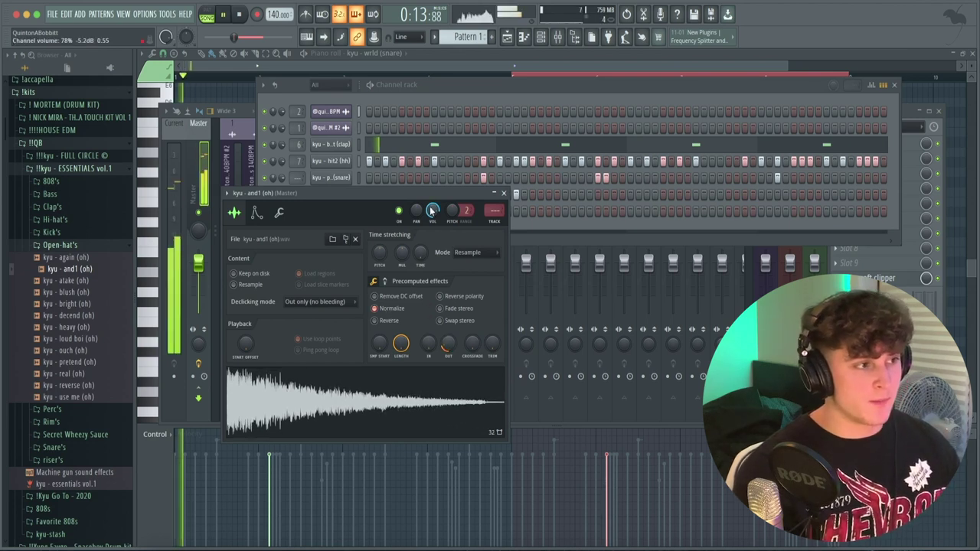
left_click(504, 193)
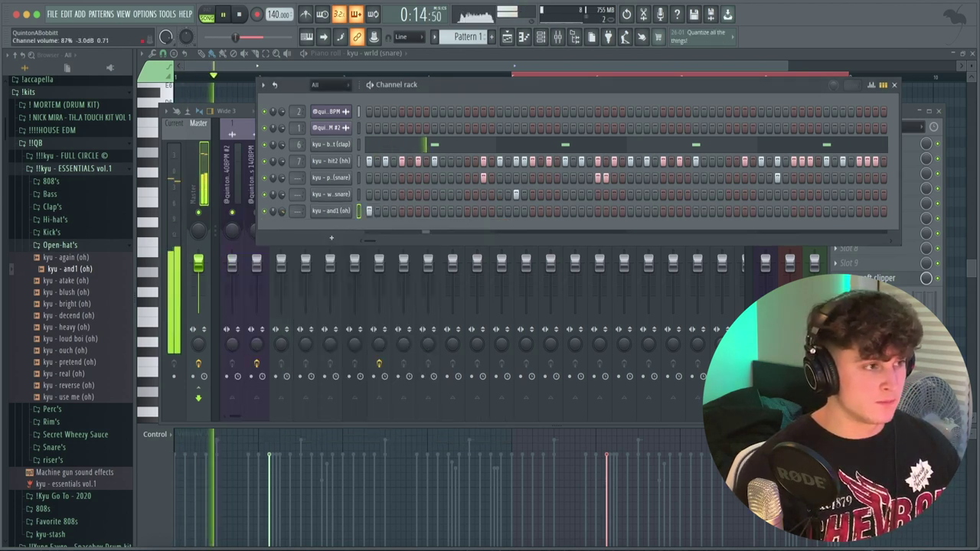
Place an and1 open hat on step 13, then add "kyu - reverse (oh)" as a channel with a hit on step 21
key("space")
left_click(466, 212)
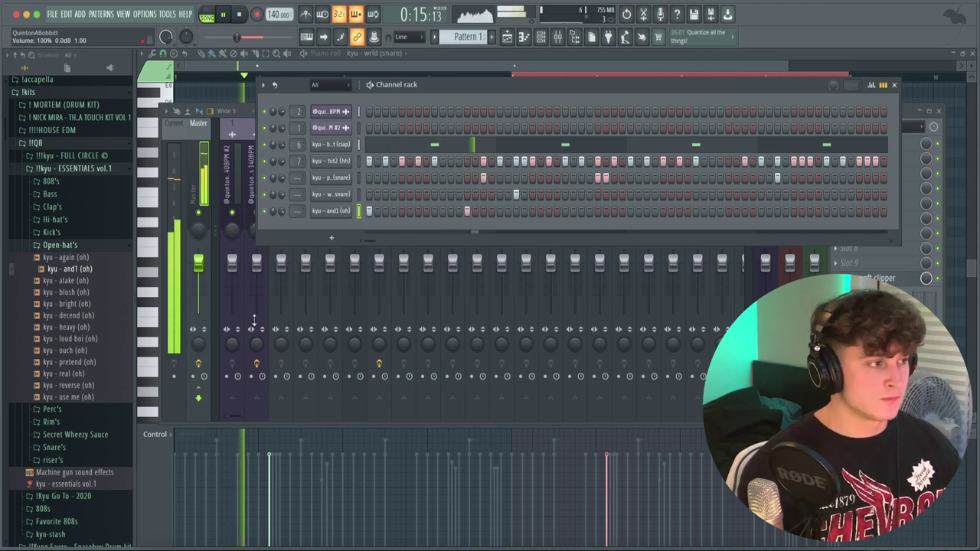
left_click_drag(336, 221, 336, 226)
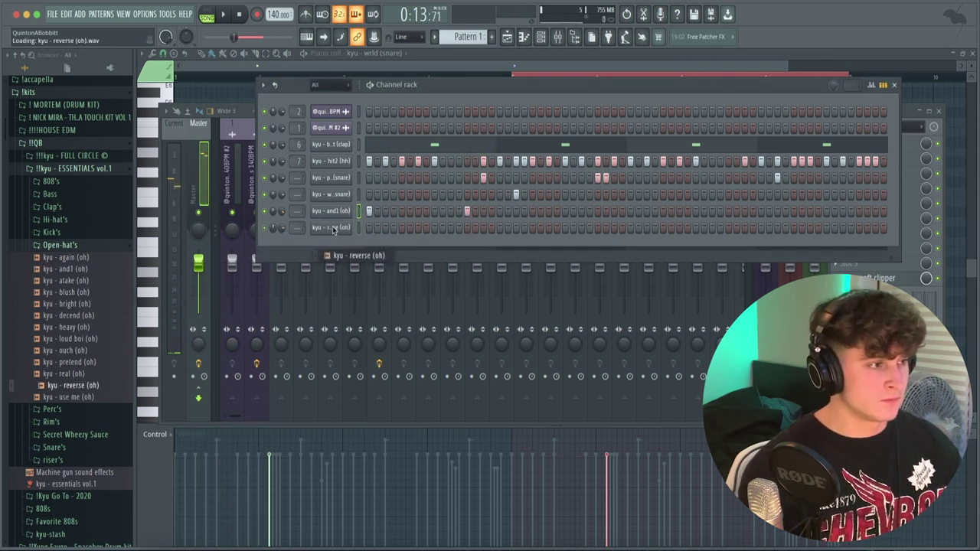
left_click(532, 228)
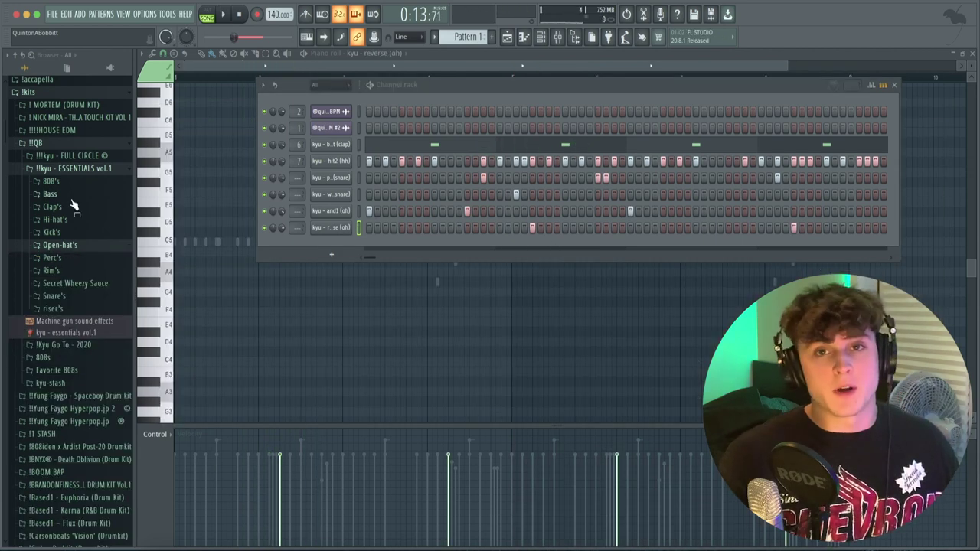
Choose the "kyu - spinzv2 (808)" sample from the 808's folder for a new 808 channel
left_click(71, 183)
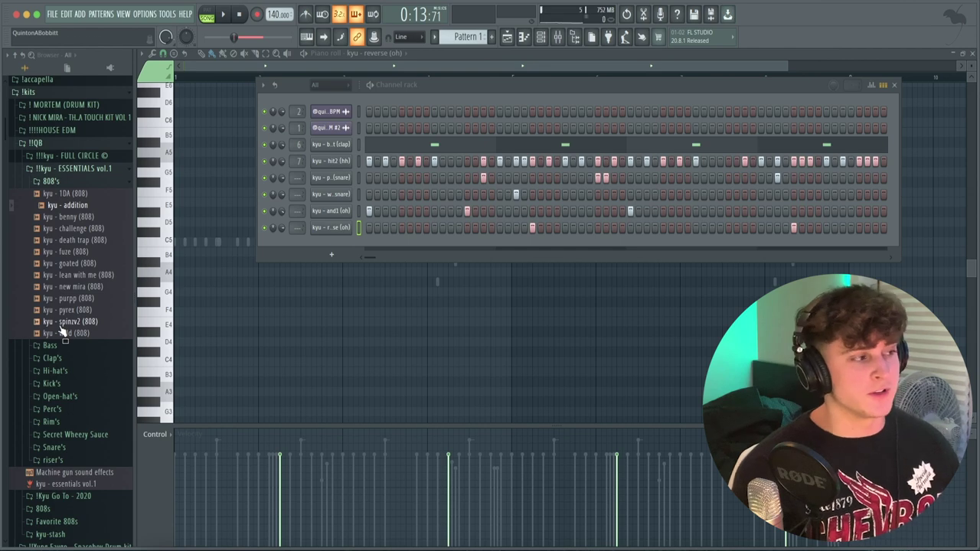
left_click(61, 326)
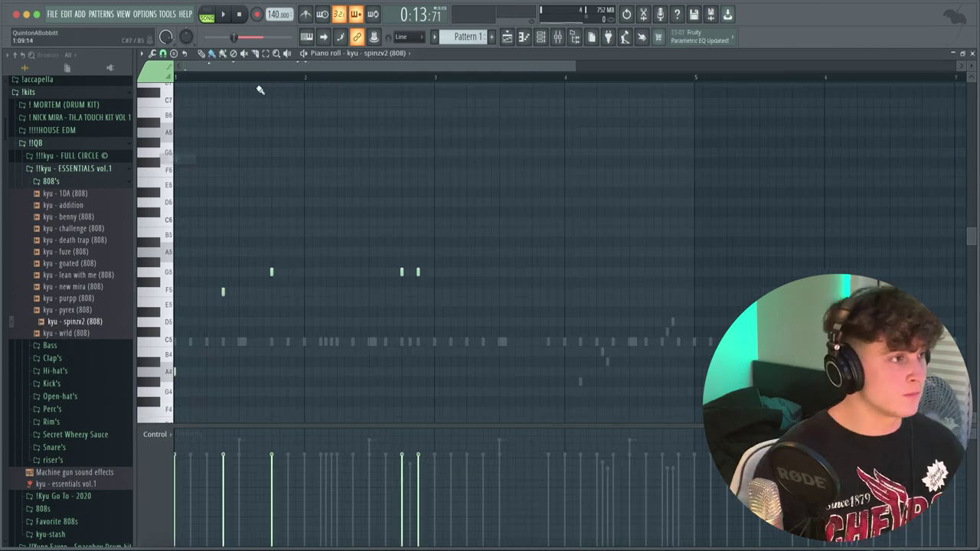
Play back the 808 pattern and move its last G5 note in bar 2 slightly earlier
key("space")
scroll(324, 75, "up", 1)
left_click_drag(323, 68, 250, 71)
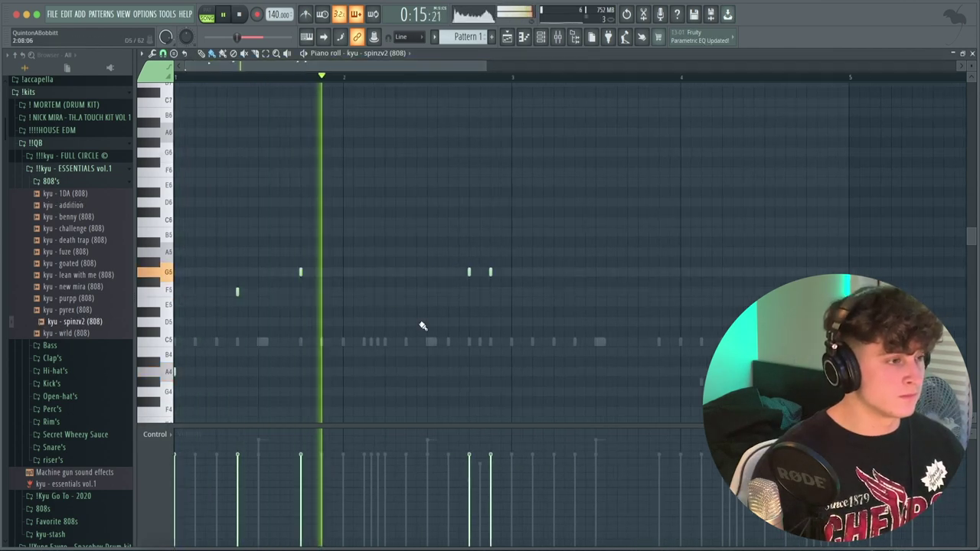
key("space")
key("space")
left_click_drag(491, 273, 480, 273)
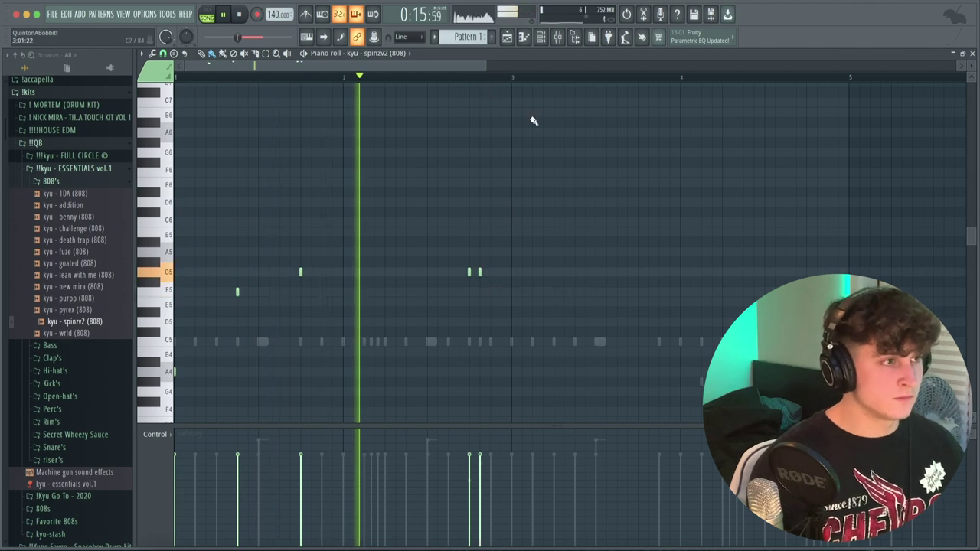
Duplicate the 808 notes of bars 1–2 into bars 3–4
scroll(535, 146, "down", 5)
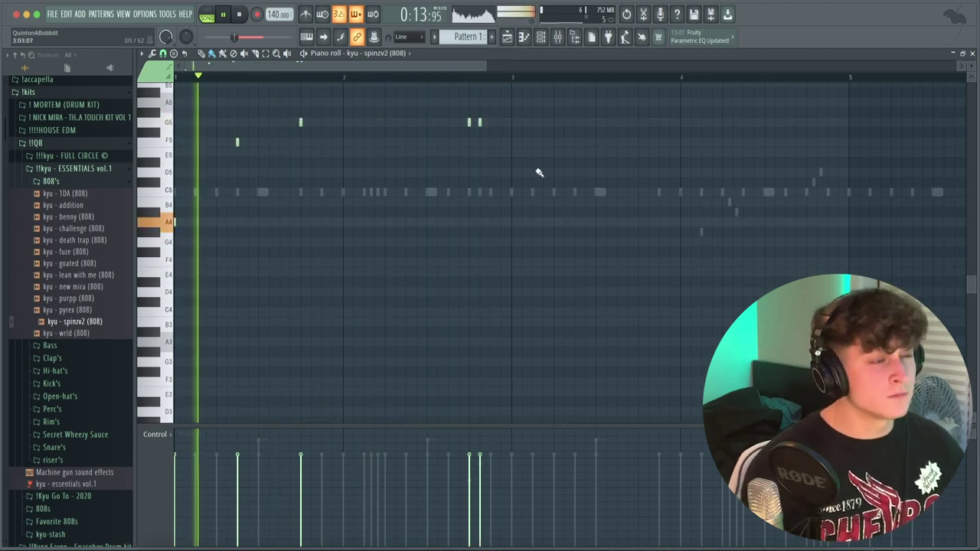
scroll(536, 171, "up", 2)
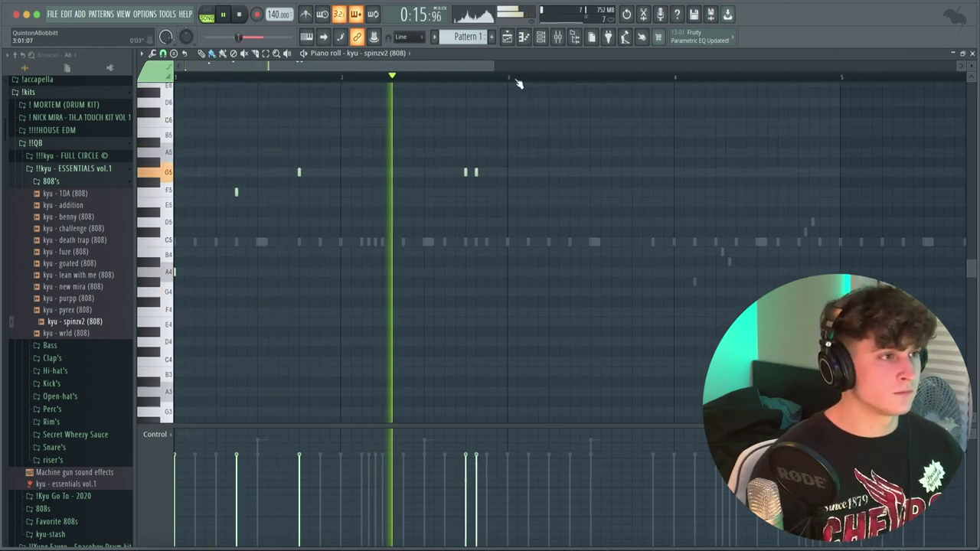
scroll(516, 79, "down", 1)
left_click_drag(443, 77, 175, 77)
key("ctrl+b")
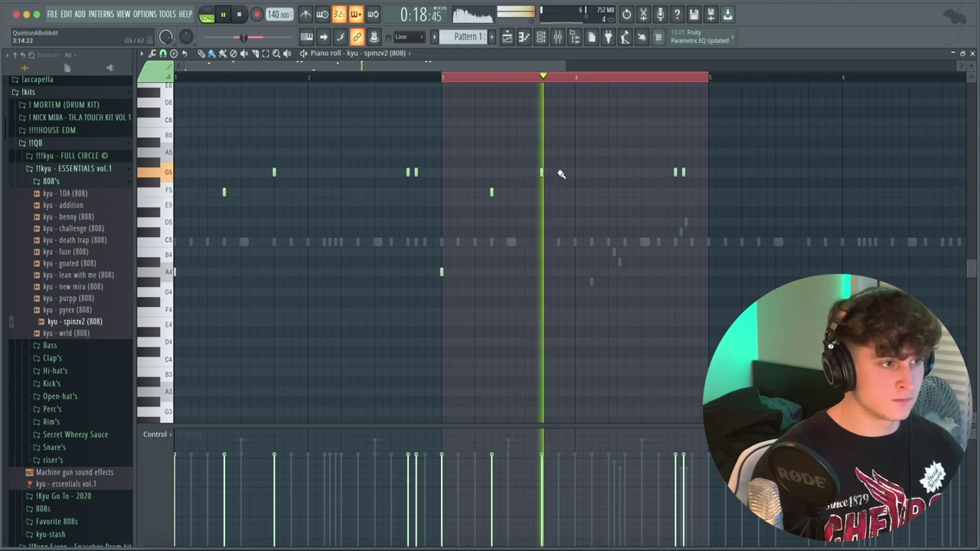
Replace the last G5 808 note in bar 4 with one placed slightly later, and play the passage
key("space")
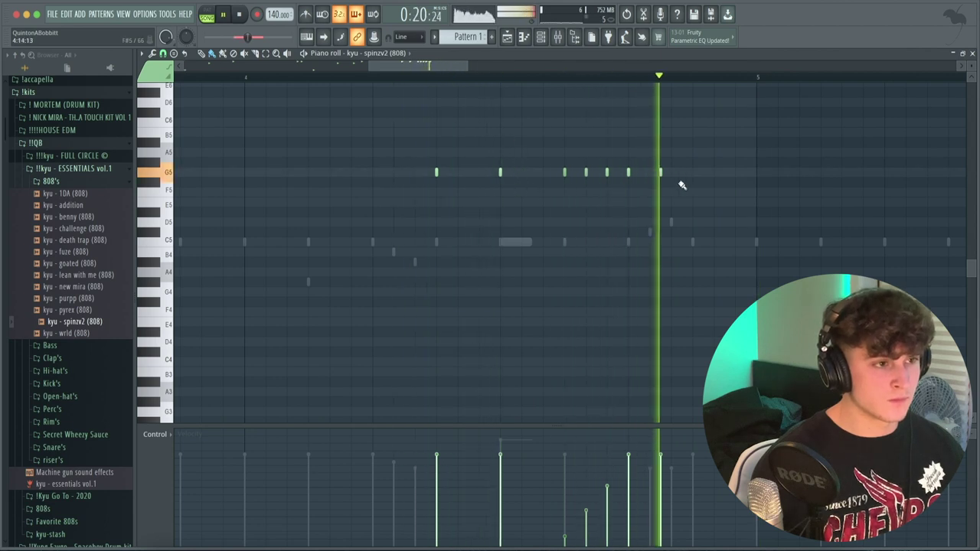
key("space")
right_click(661, 173)
left_click(692, 172)
key("space")
key("space")
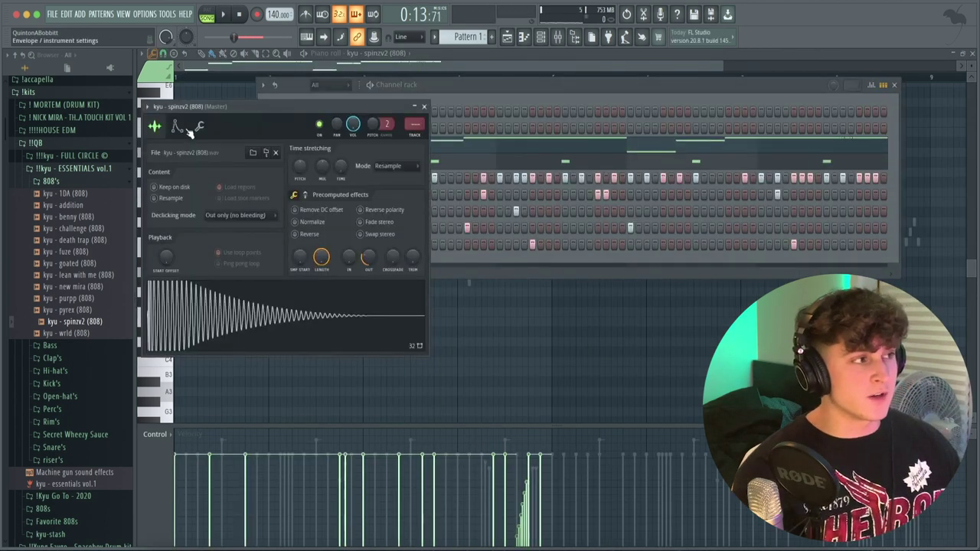
Enable the 808 channel's volume envelope with a flat hold shape and close the channel settings
left_click(177, 127)
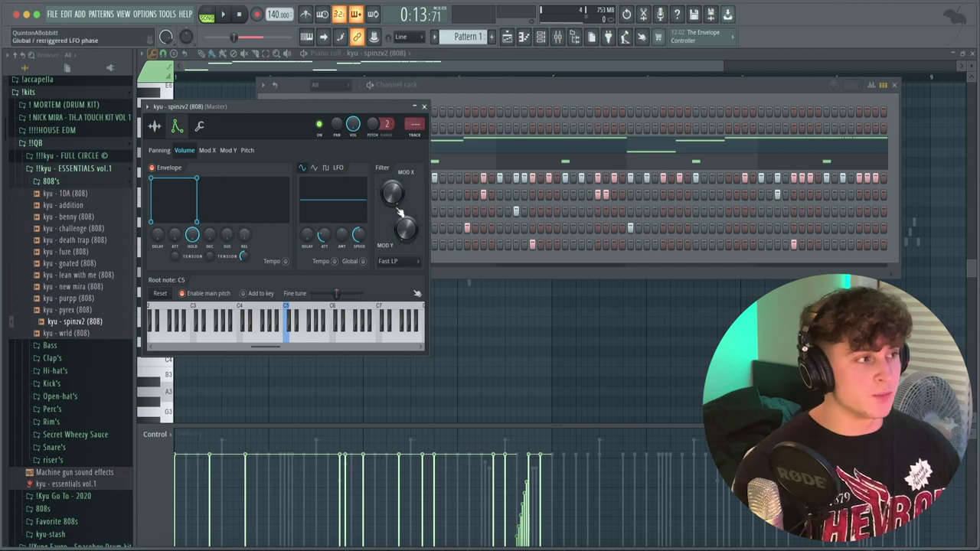
left_click(424, 107)
Shorten the first A4 808 note in bar 1 and the last G5 note in bar 2 during playback
left_click(393, 65)
scroll(231, 76, "up", 4)
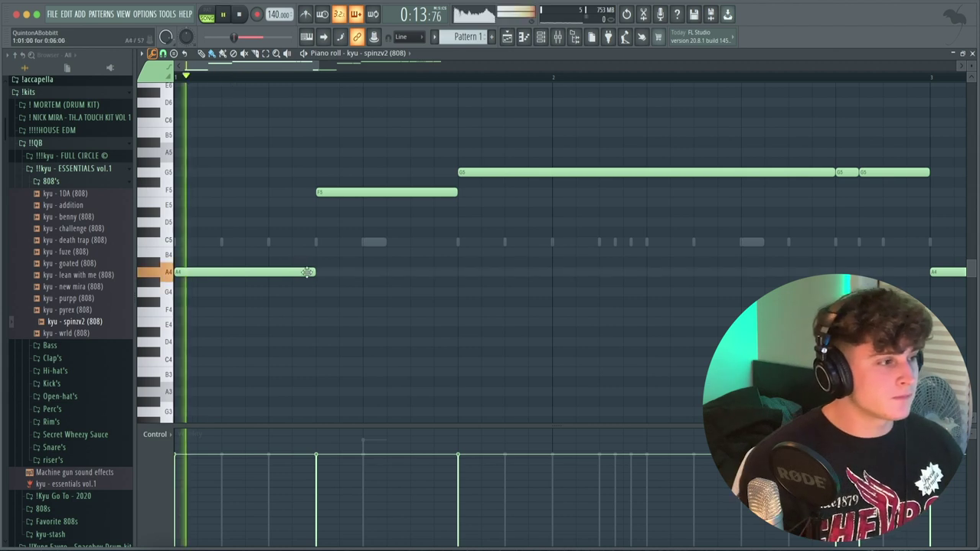
key("space")
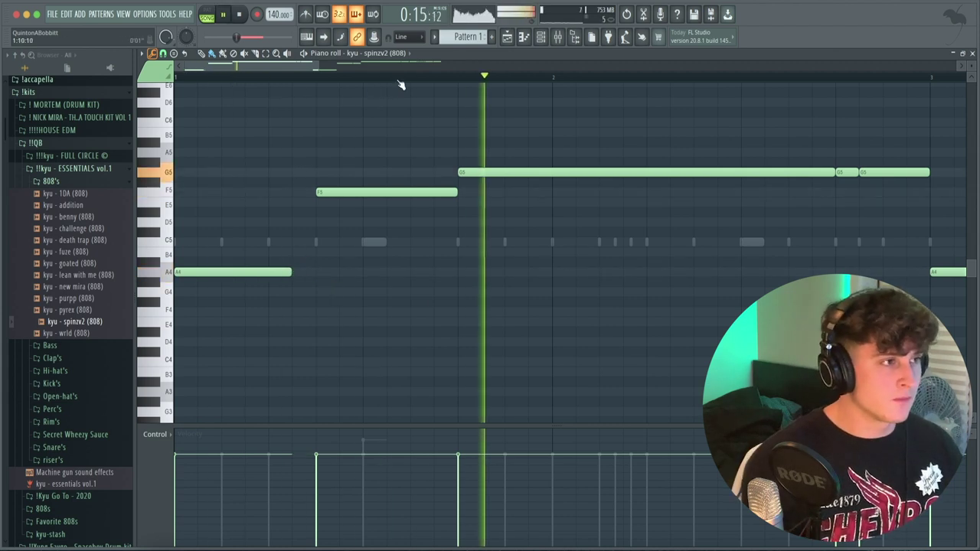
scroll(400, 83, "down", 2)
left_click_drag(568, 172, 553, 174)
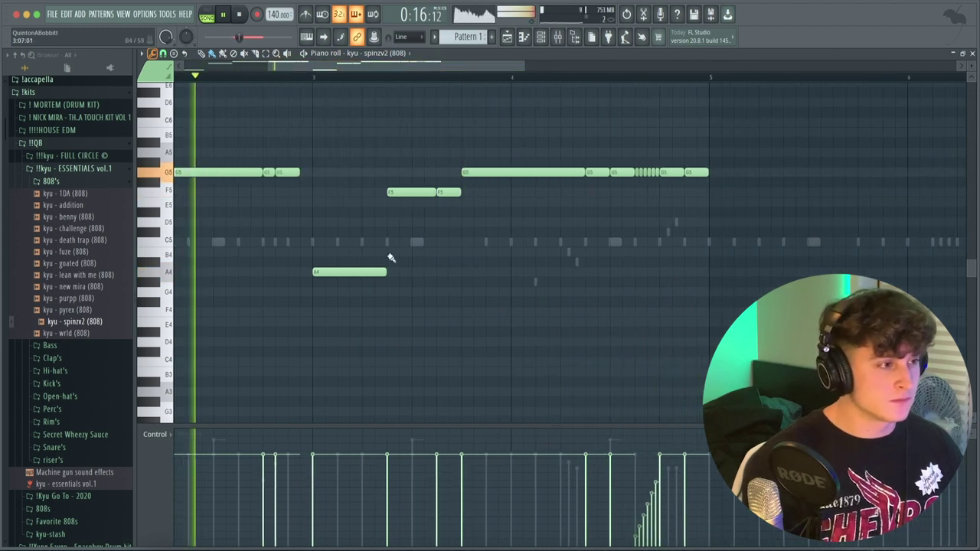
Shorten the A4 808 note in bar 3 and slightly trim the last F5 note in that bar
left_click_drag(385, 271, 374, 272)
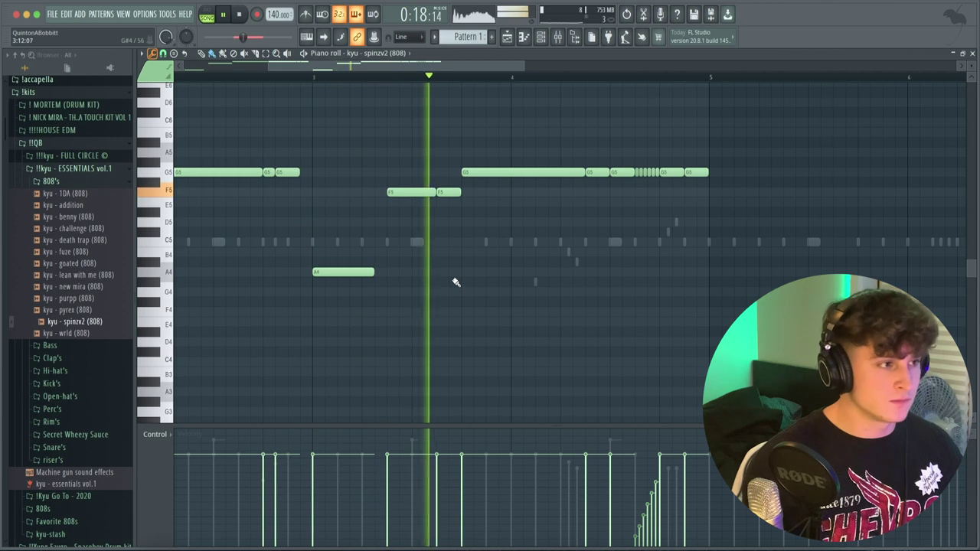
left_click_drag(459, 192, 446, 193)
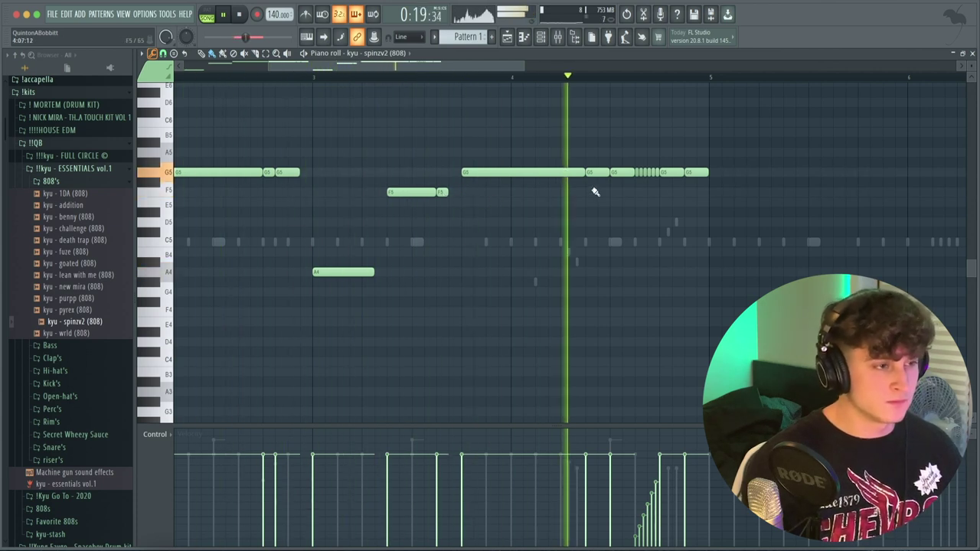
left_click_drag(447, 192, 454, 192)
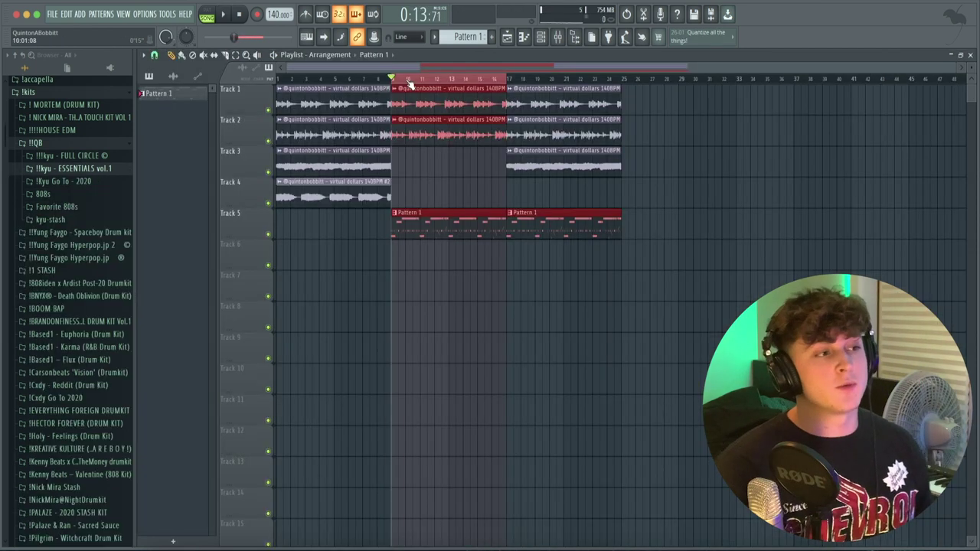
Remove the Pattern 1 clips from Track 5 and split Pattern 1 into separate patterns by channel
left_click(406, 80)
left_click_drag(405, 80, 132, 64)
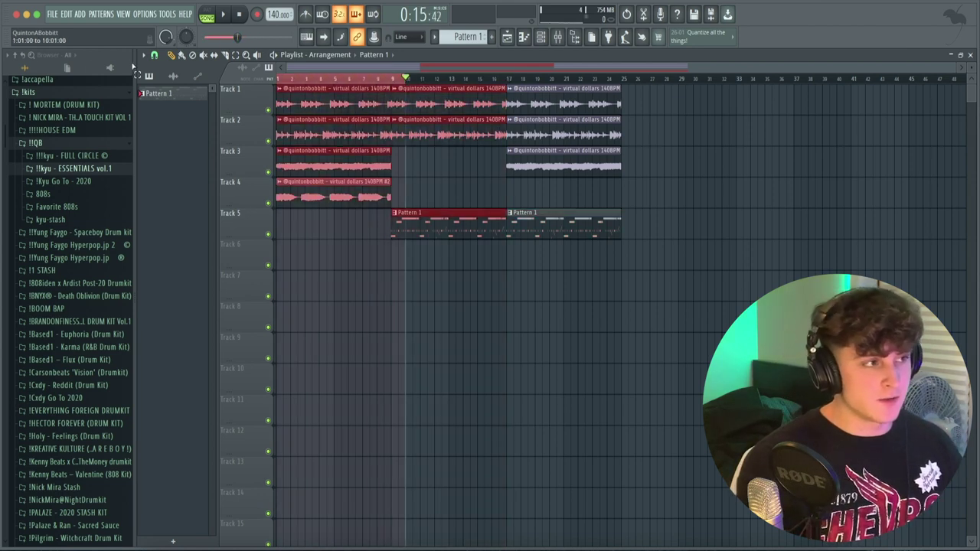
left_click(291, 79)
right_click(498, 222)
right_click(168, 97)
left_click(199, 272)
Place the split channel patterns on Tracks 5–11 at bar 9 and copy them to bar 17
left_click_drag(166, 125, 390, 215)
mouse_move(537, 399)
left_mouse_down()
mouse_move(476, 348)
mouse_move(506, 371)
left_mouse_up()
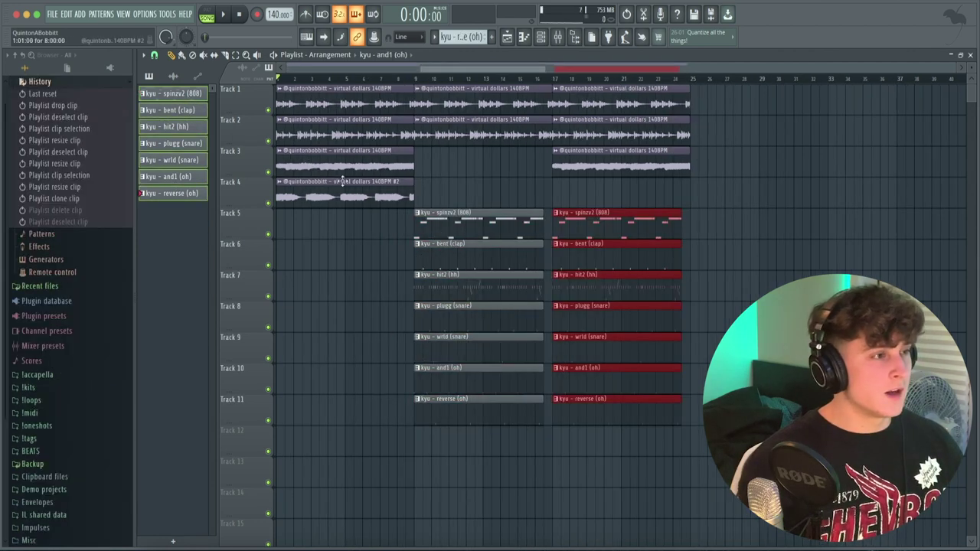
Place the "kyu - timed (riser)" sample from the riser's folder on Track 12 in bar 8
scroll(87, 244, "up", 1)
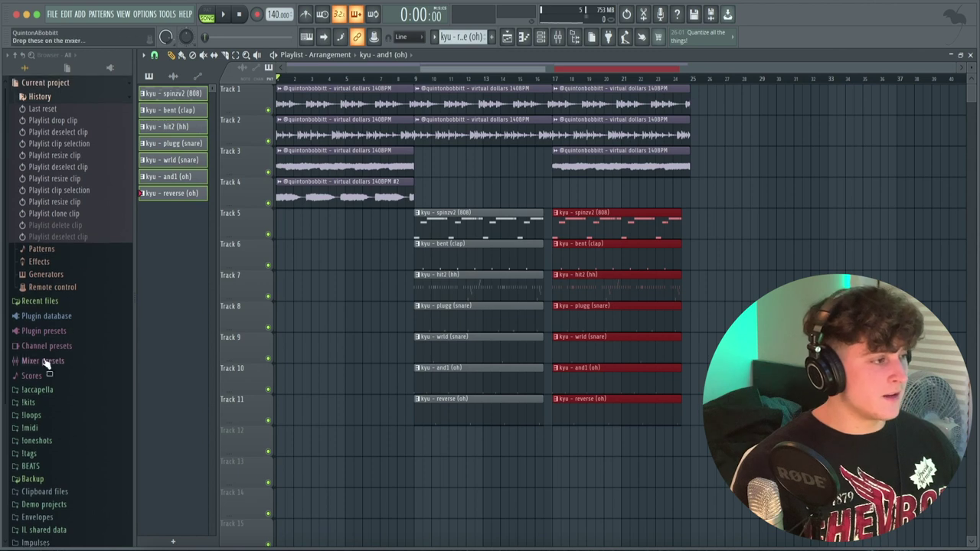
left_click(46, 403)
left_click(91, 278)
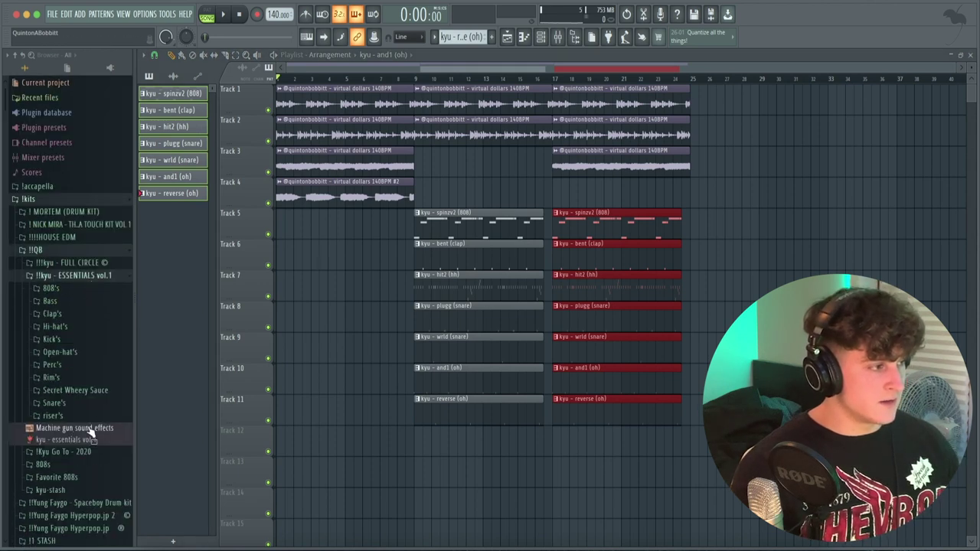
left_click(53, 416)
left_click_drag(355, 440, 407, 451)
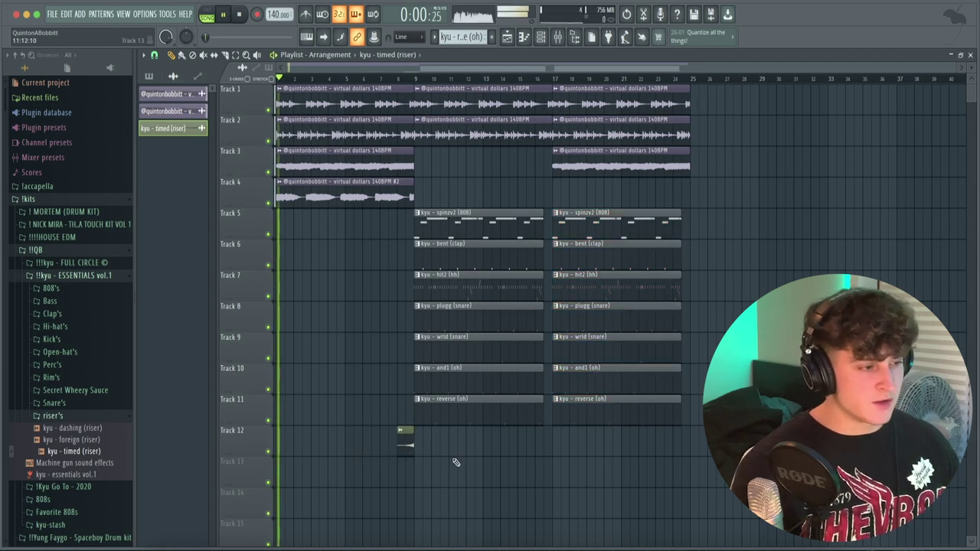
Assign the riser channel to free mixer track 3 and close its channel settings
double_click(407, 447)
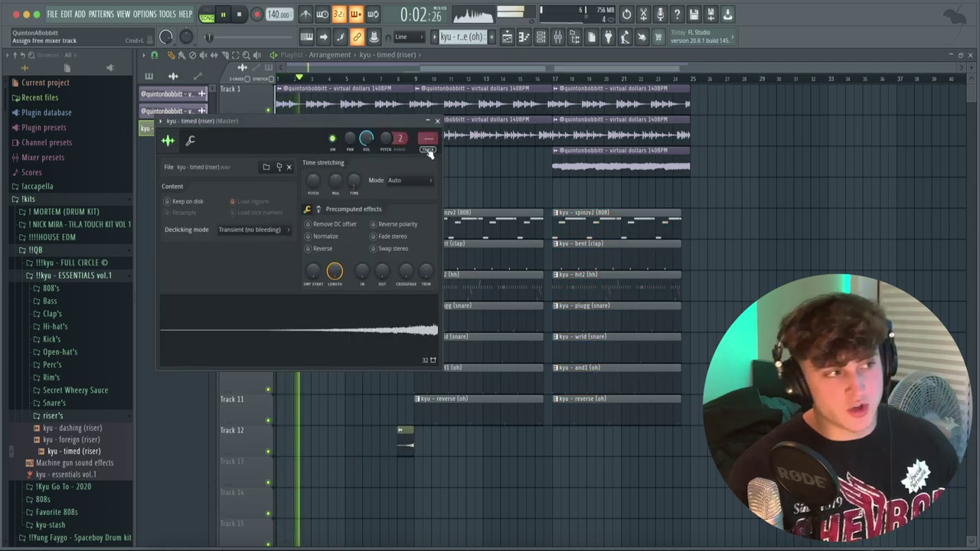
left_click(427, 149)
key("F9")
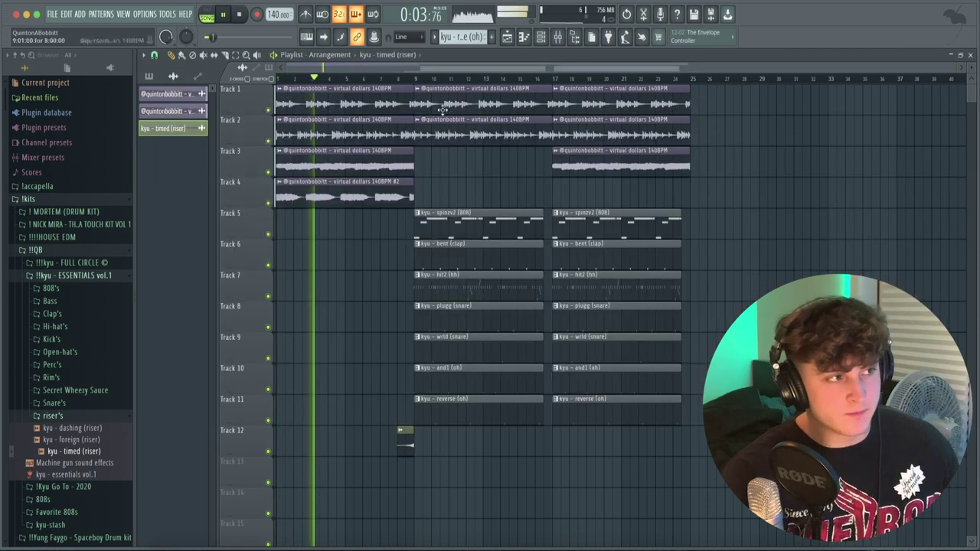
double_click(404, 436)
left_click(437, 120)
Route the plugg snare, wrld snare, and1 open hat and reverse open hat channels to mixer tracks 8–11
key("F6")
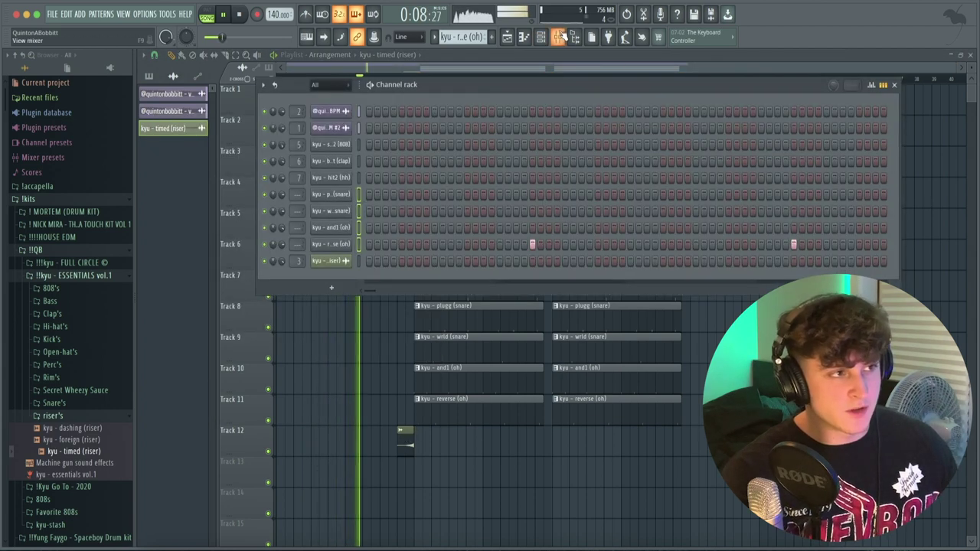
key("F9")
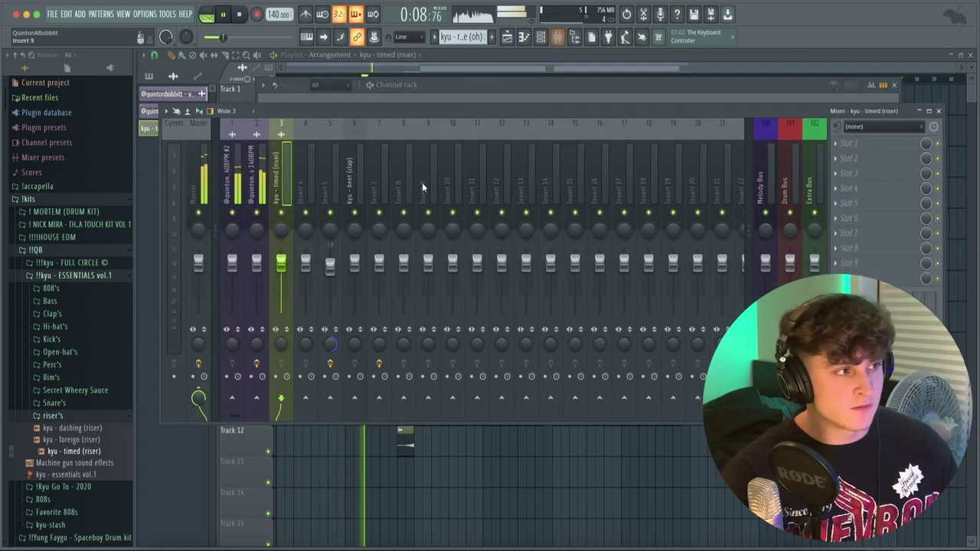
left_click(544, 38)
left_click(542, 38)
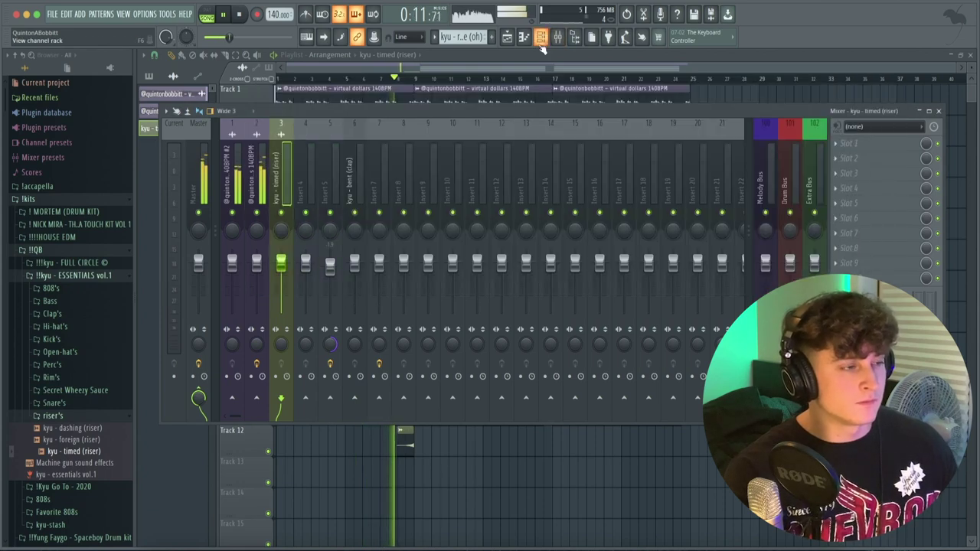
left_click(410, 184)
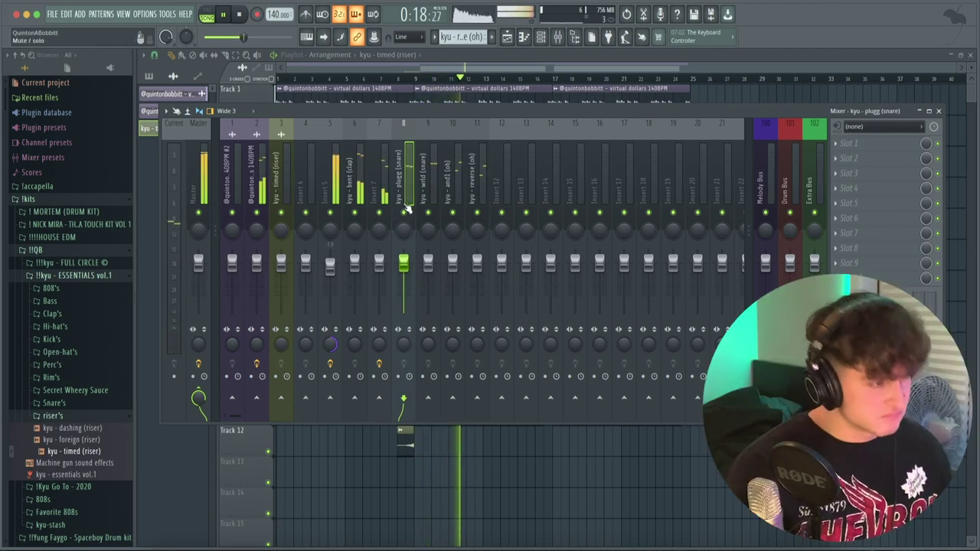
left_click(503, 70)
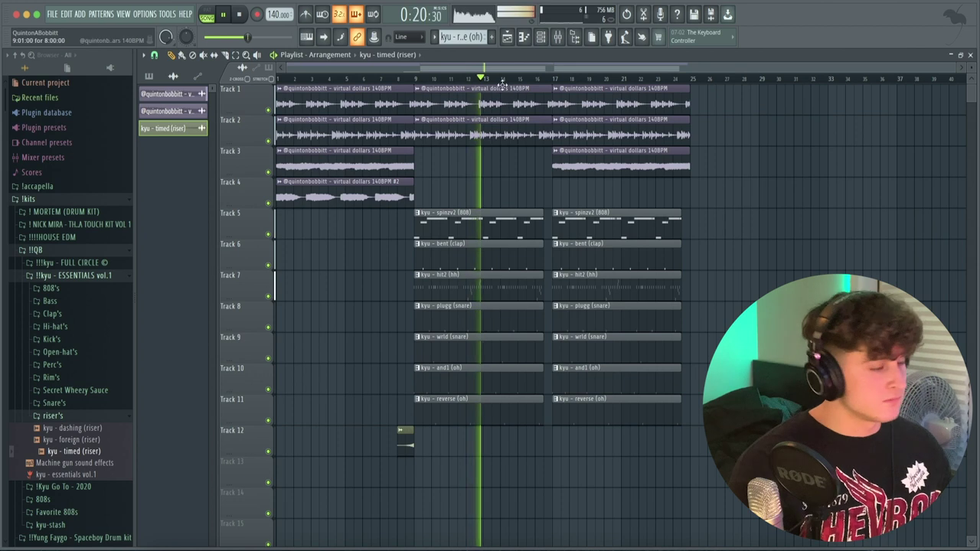
Create a new empty pattern and place its clip on Track 4 at bar 17
left_click(491, 36)
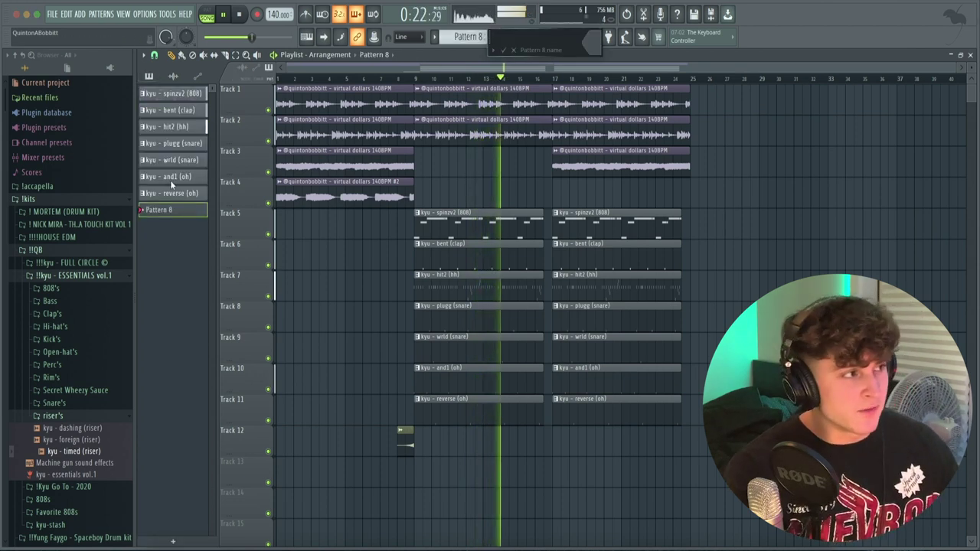
key("space")
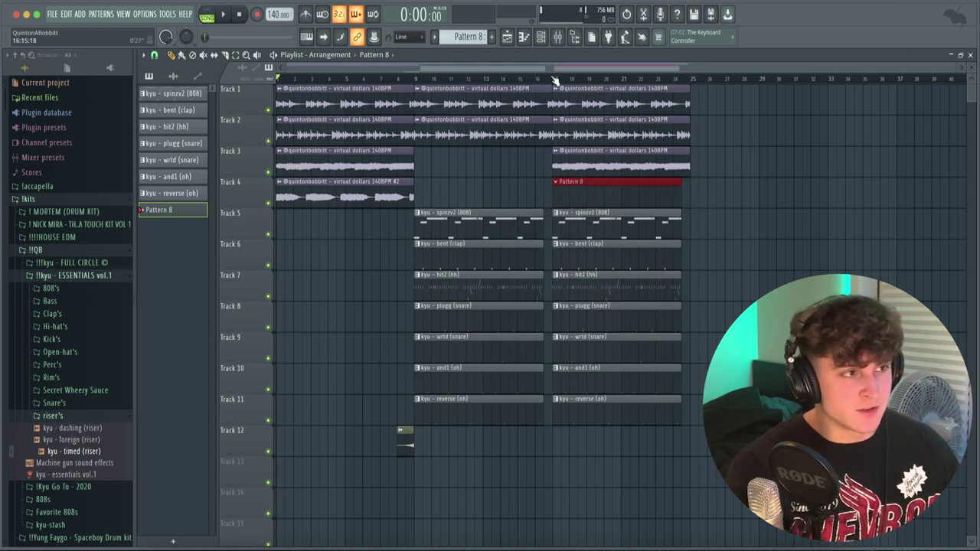
Add the "kyu - need (kick)" sample on mixer track 4 and lower that track's volume to -5.1 dB
left_click(540, 36)
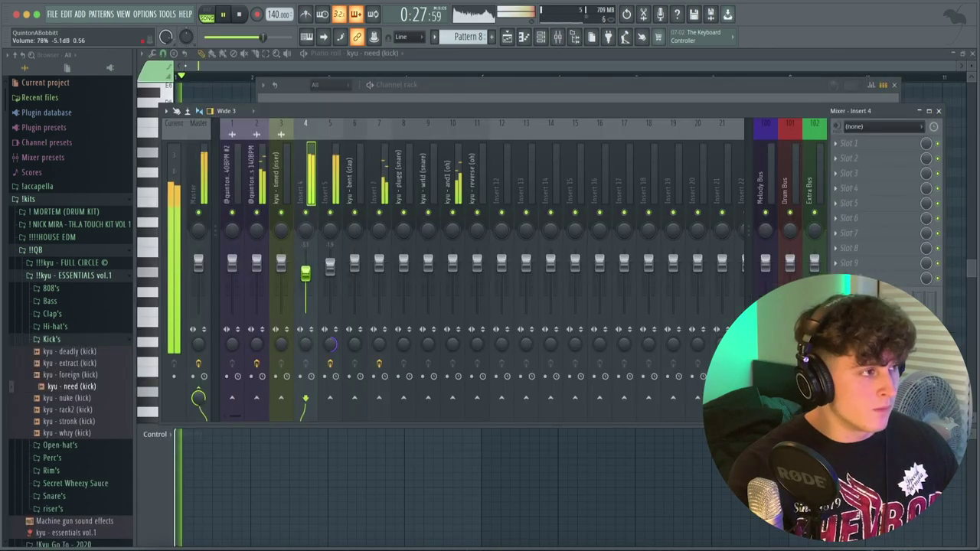
key("F9")
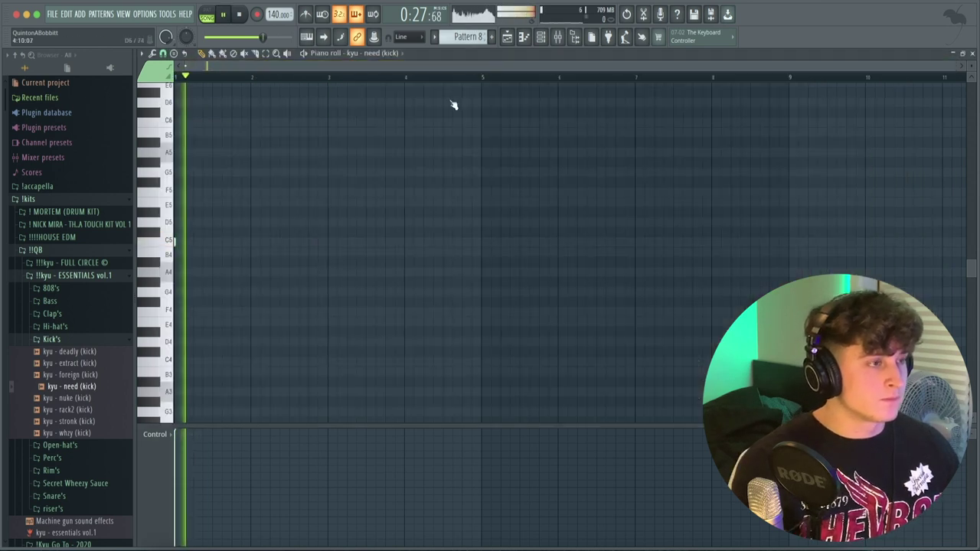
Add C5 kick notes on steps 7 and 13 of bar 1 and step 13 of bar 2, extending the last one to bar 3
left_click(202, 242)
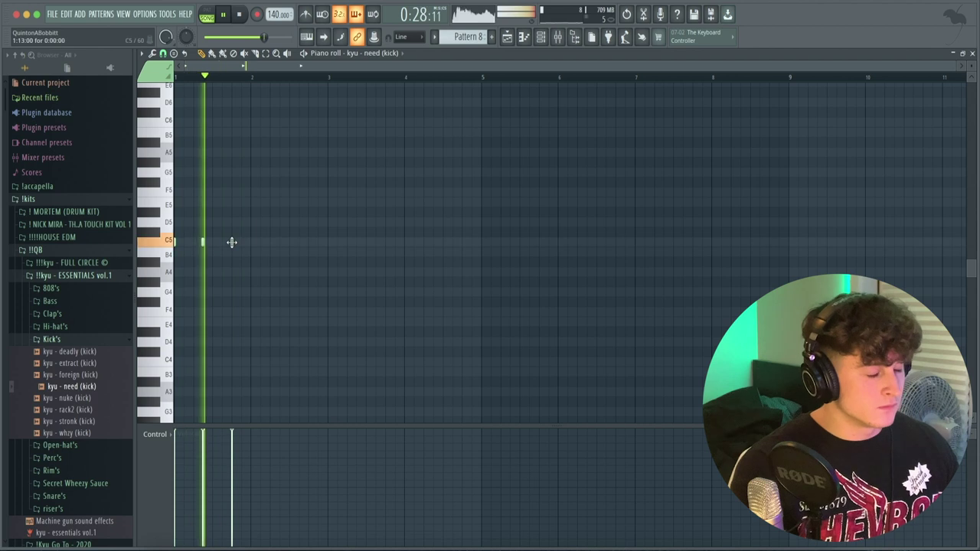
left_click(232, 242)
left_click(308, 242)
left_click(328, 242)
right_click(328, 242)
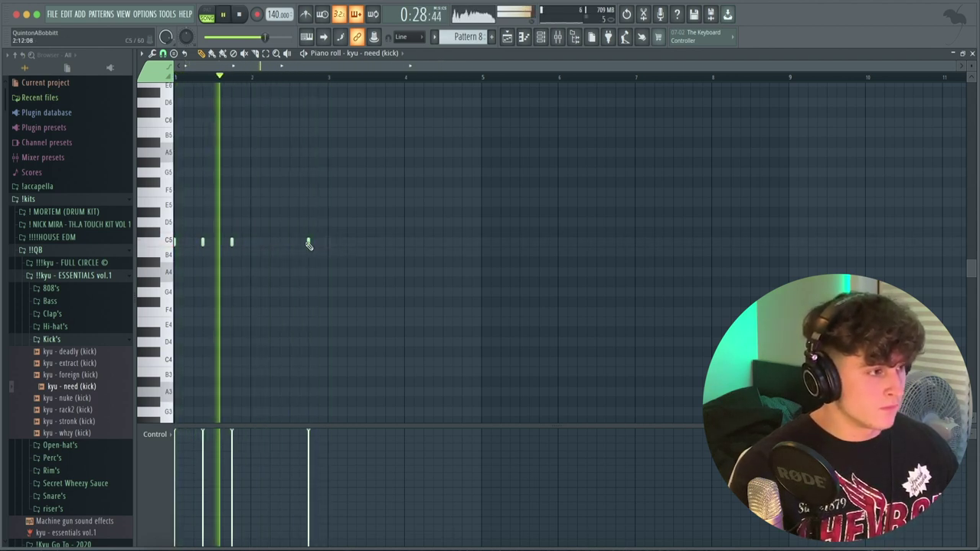
left_click_drag(311, 242, 332, 243)
Duplicate the kick notes of bars 1–2 into bars 3–4 and duplicate the resulting passage again after bar 4
key("ctrl+b")
right_click(360, 313)
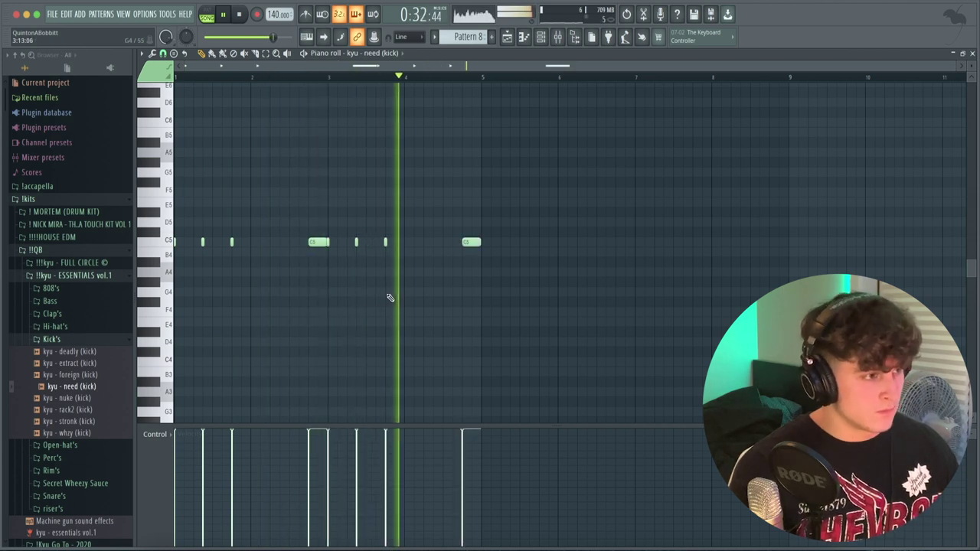
key("ctrl+b")
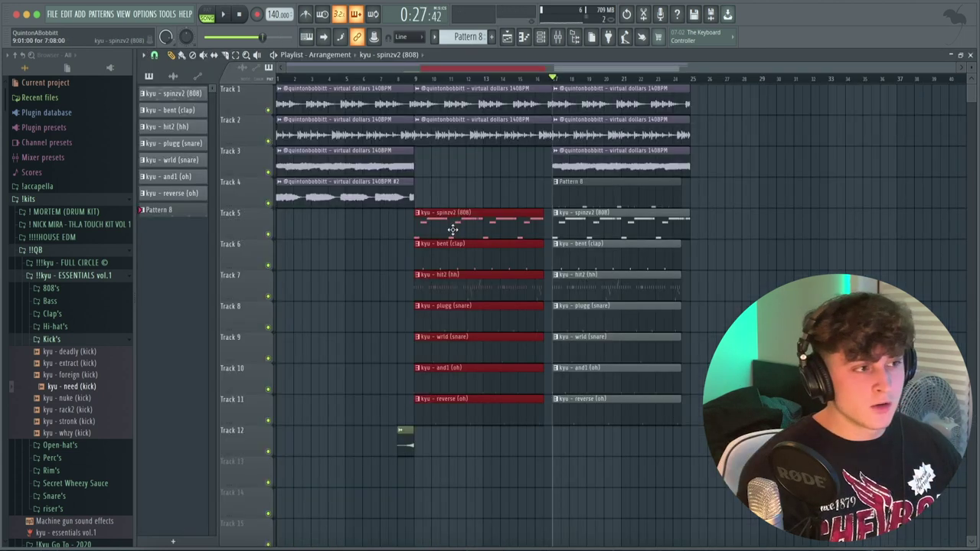
Copy the 808 and drum clips of bar 9 and the Track 1 melody clip to bar 25
left_click_drag(451, 230, 731, 227, "shift")
key("ctrl+d")
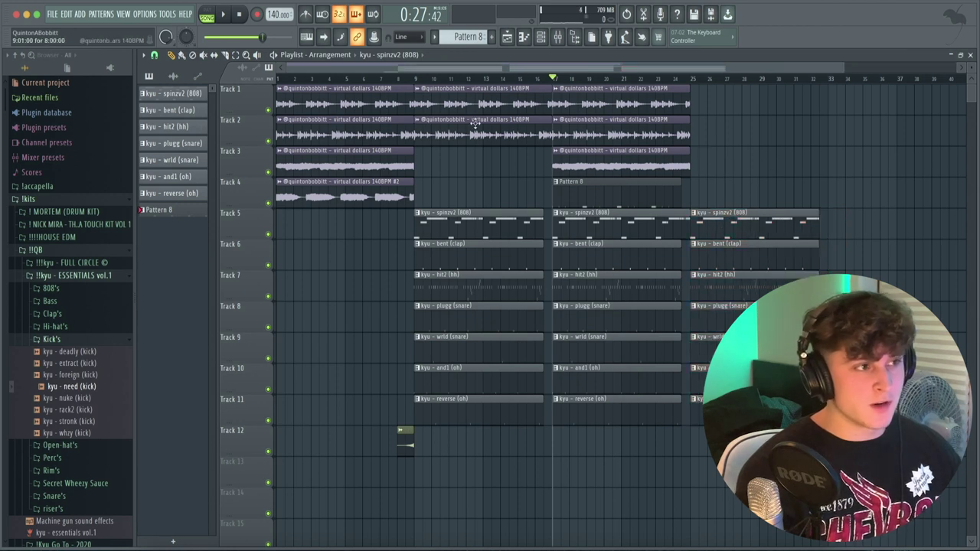
left_click_drag(474, 108, 766, 92, "shift")
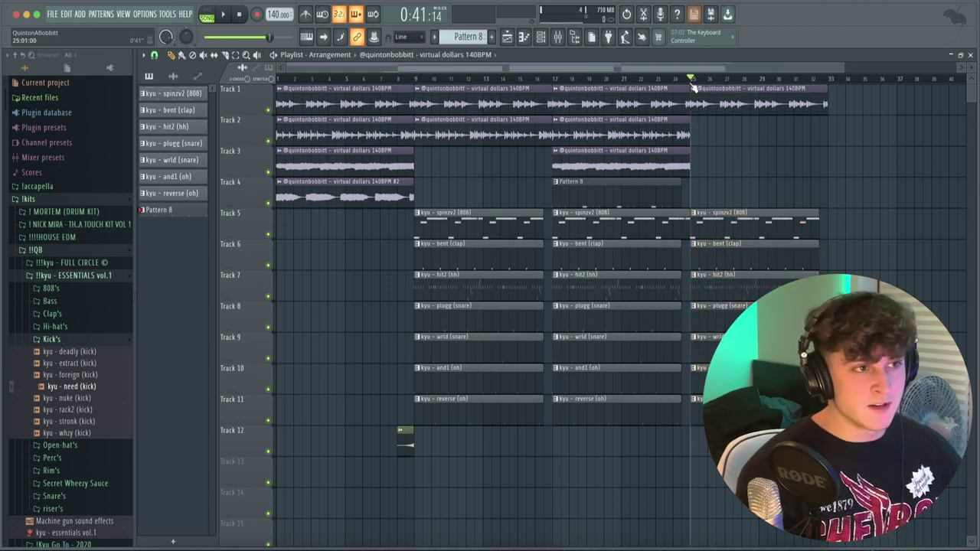
Make the Track 1 melody clip at bar 25 unique, open and close its channel settings, and play the section
scroll(711, 114, "right", 3)
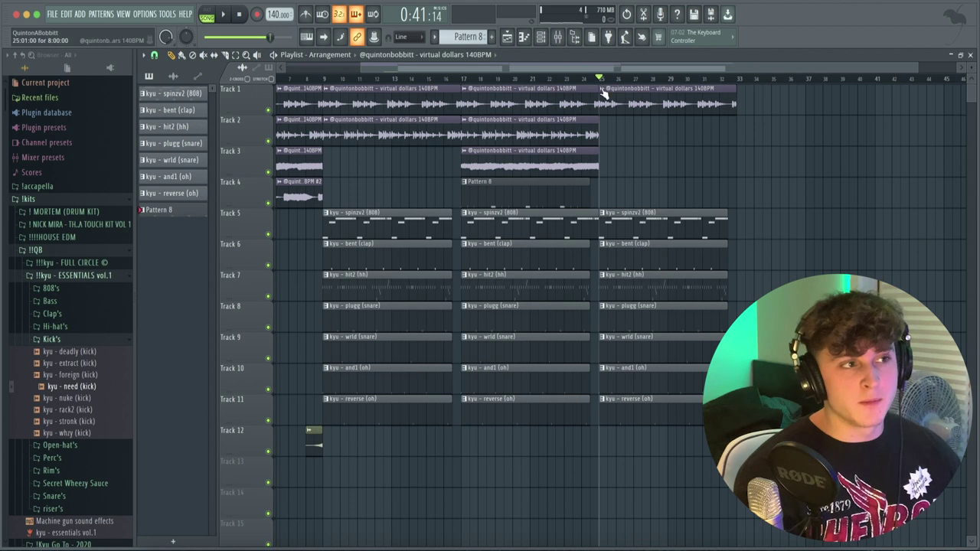
left_click(602, 90)
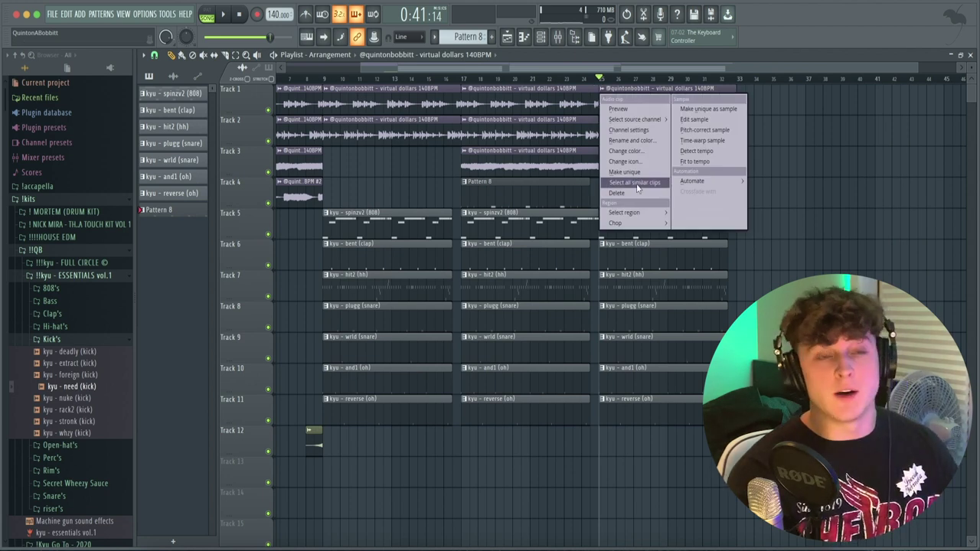
left_click(636, 173)
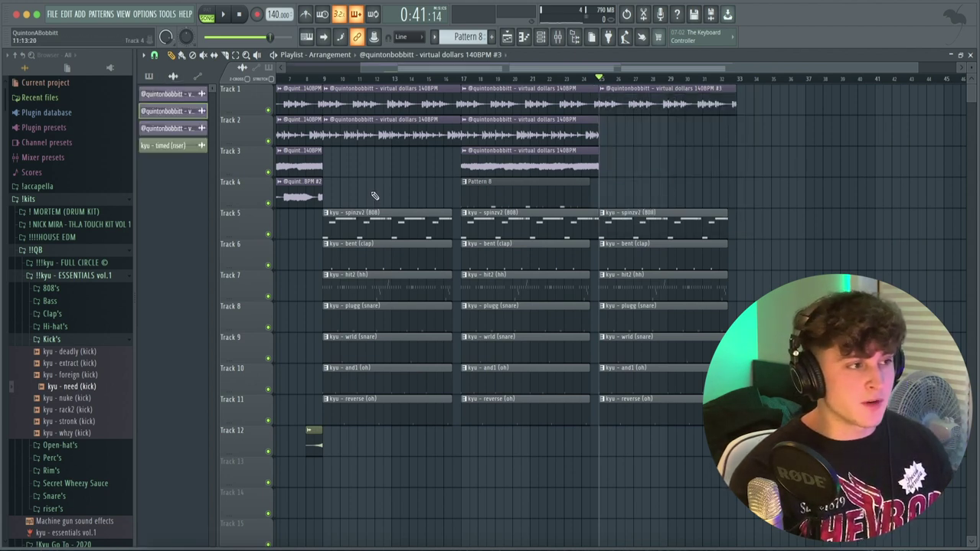
double_click(643, 103)
key("Escape")
left_click(590, 79)
key("space")
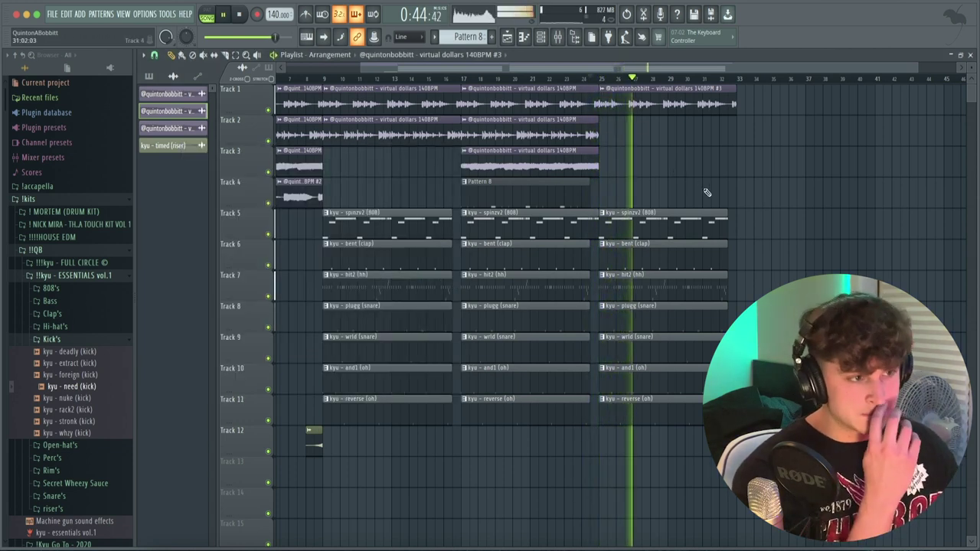
Build the bar 33 section from the bar 25 melody clip, short melody clips on Track 2, and the kick, 808 and drum clips of bar 17
left_click_drag(656, 173, 661, 101)
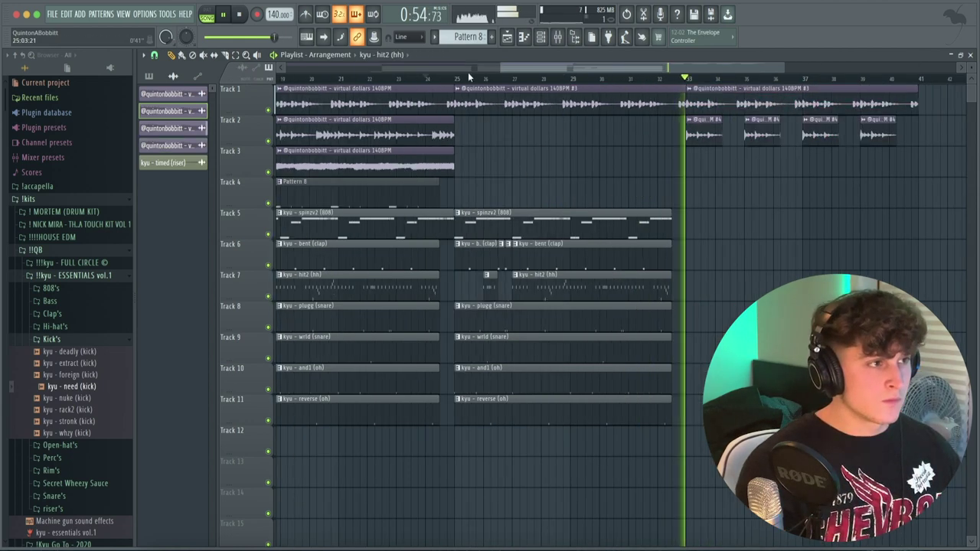
scroll(468, 77, "down", 3)
left_click_drag(492, 455, 696, 194)
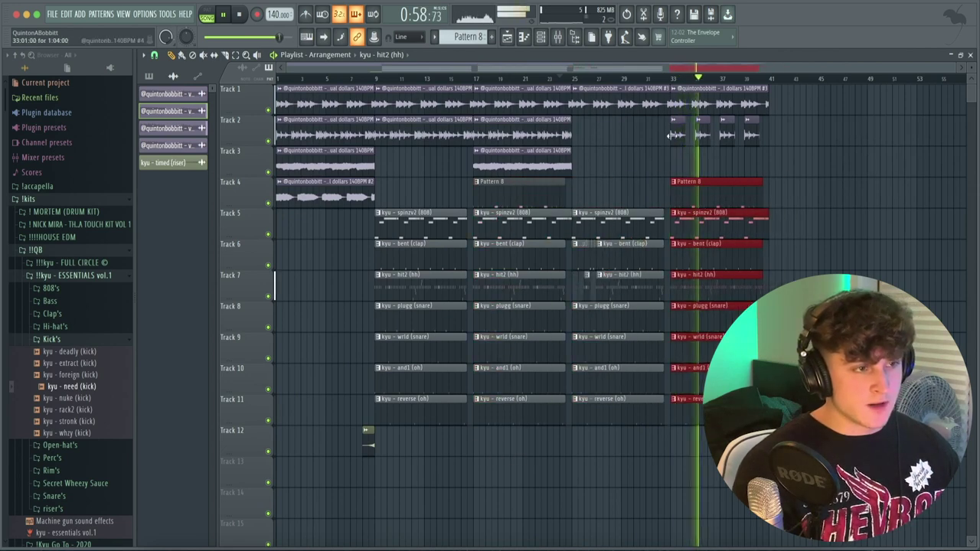
Duplicate the whole arrangement twice in succession after bar 40 and deselect all clips
key("ctrl+a")
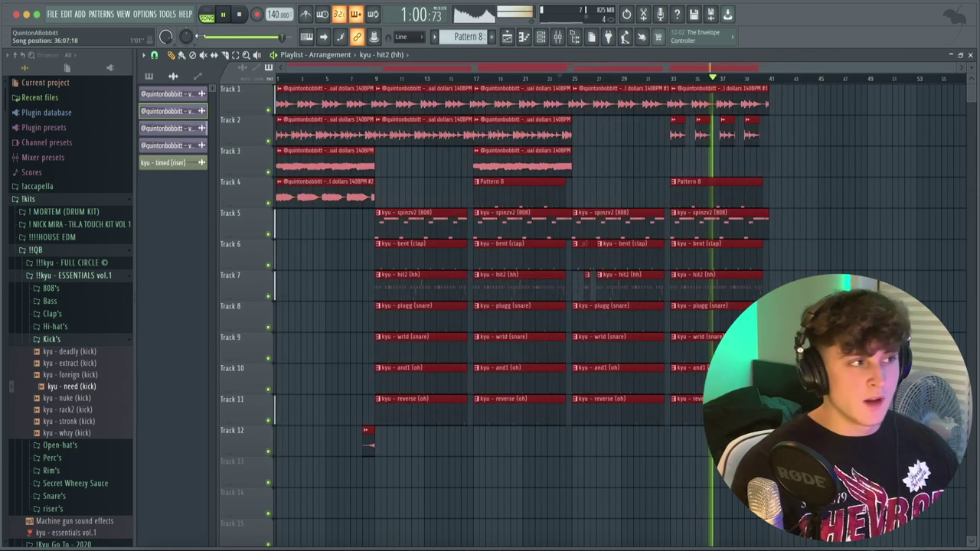
key("ctrl+b")
key("ctrl+b")
key("ctrl+d")
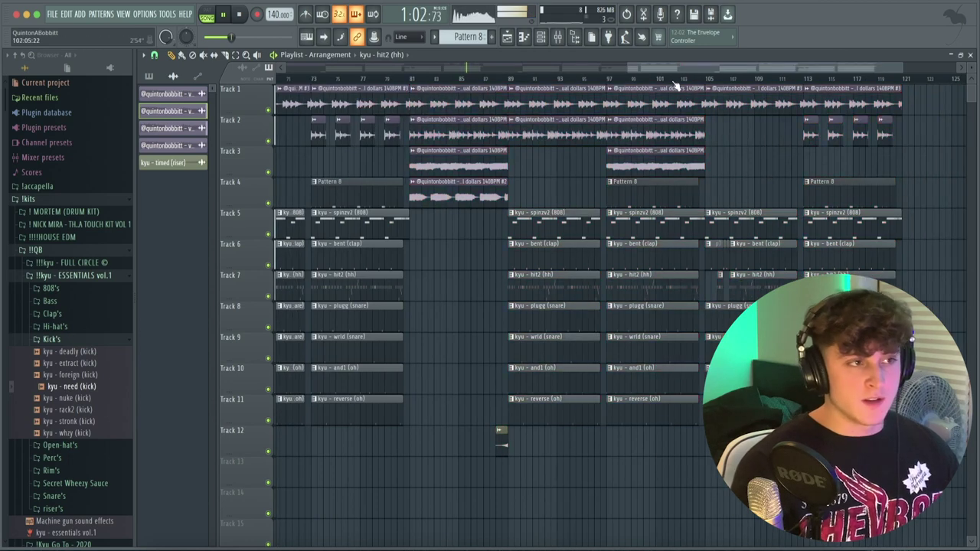
scroll(675, 82, "down", 1)
scroll(676, 87, "down", 3)
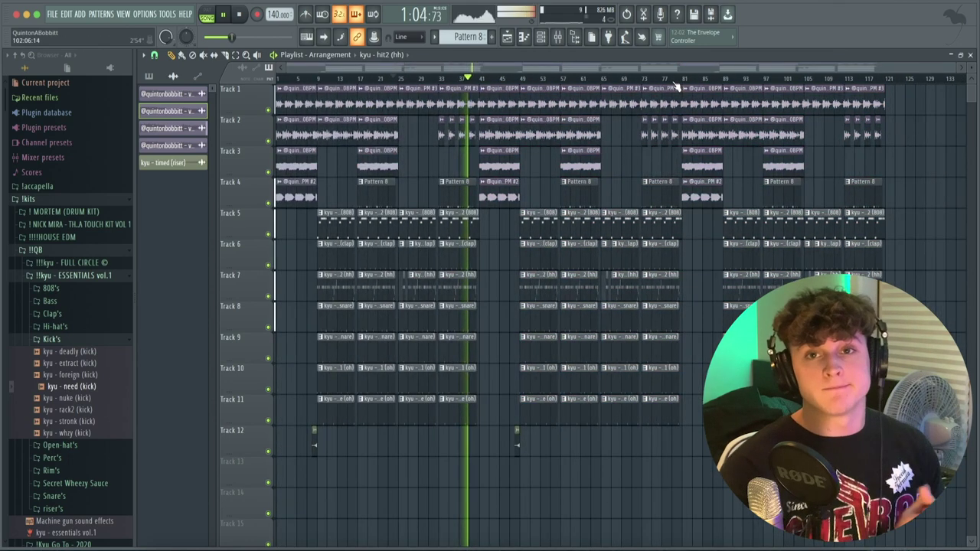